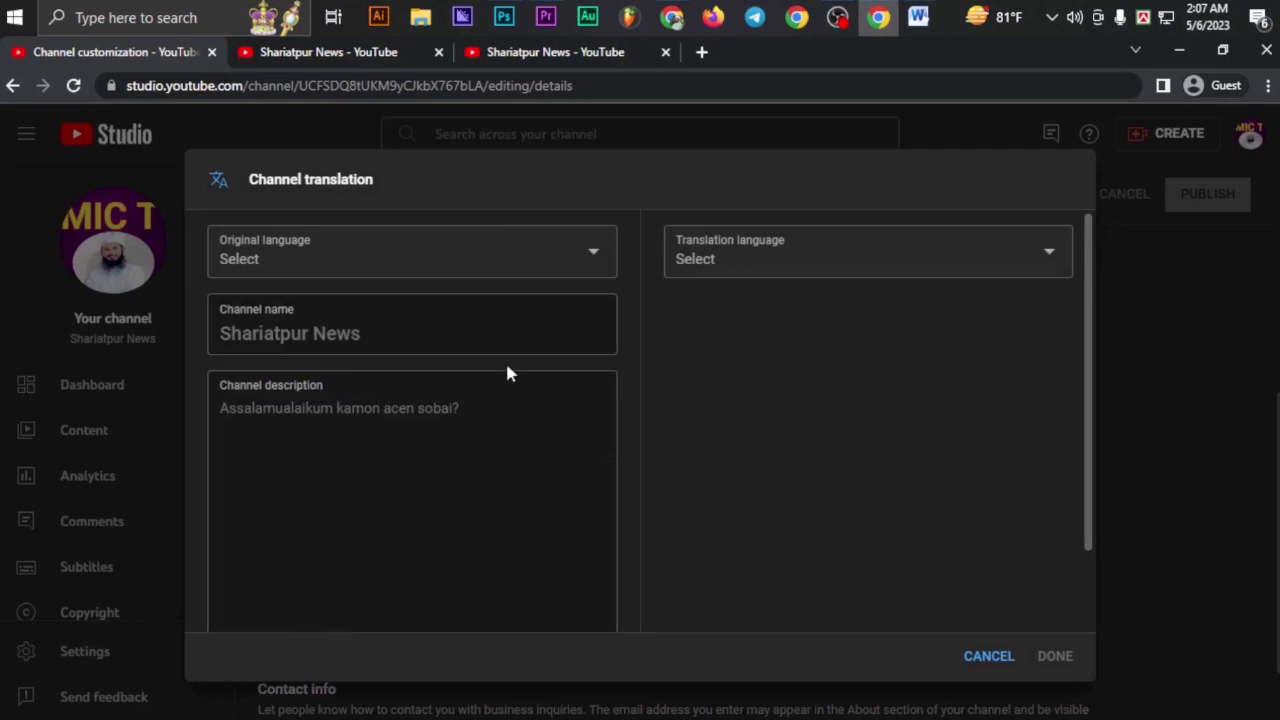
- Set the original language of the channel translation to Bangla
click(594, 262)
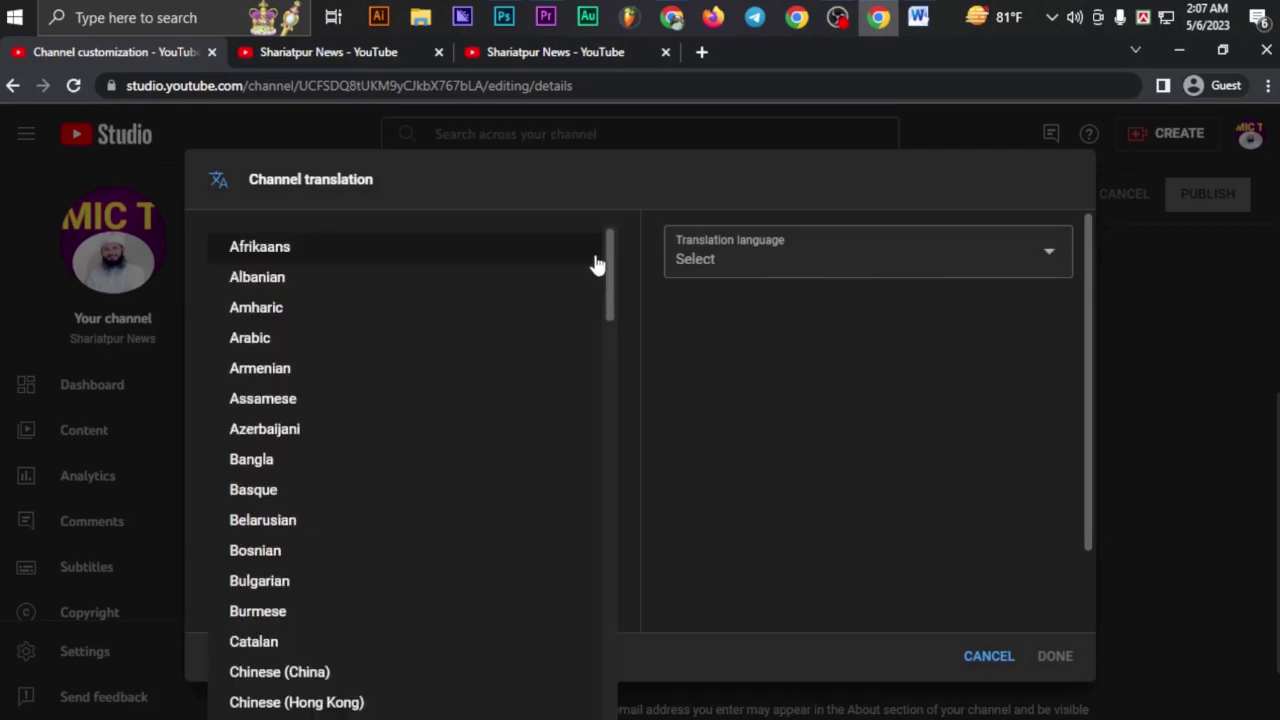
click(597, 250)
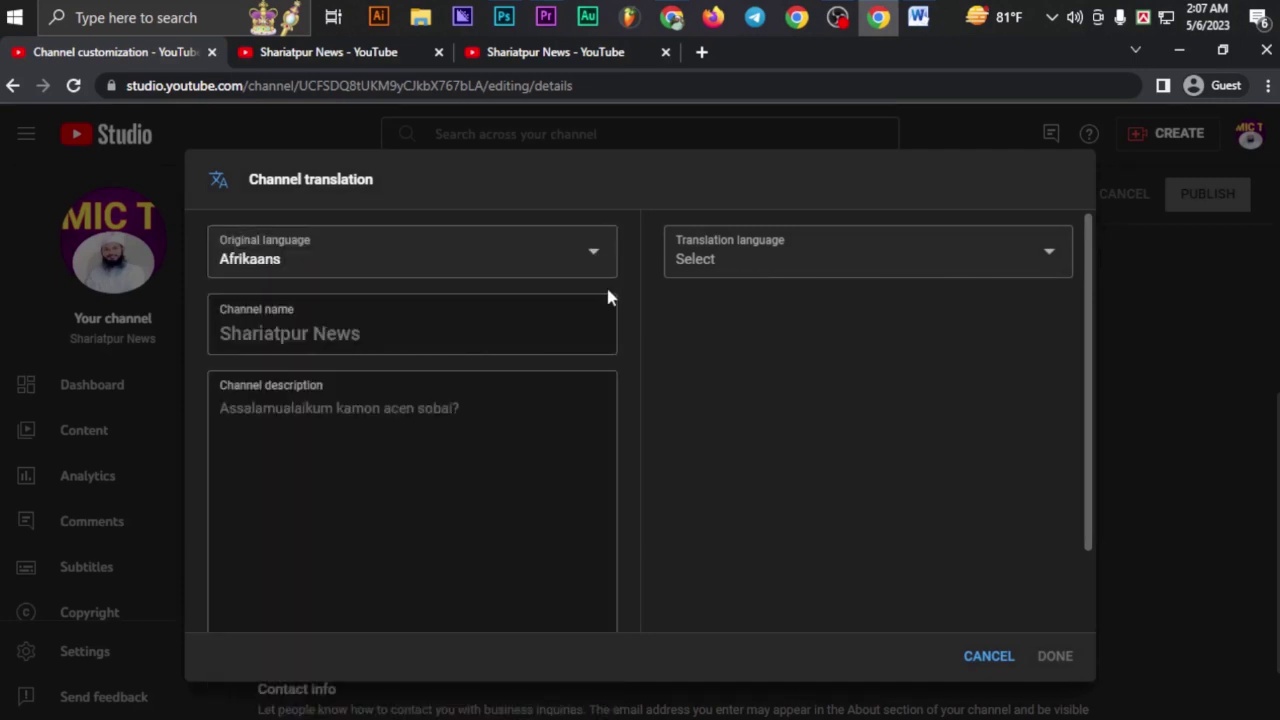
click(601, 256)
scroll(492, 372, down, 3)
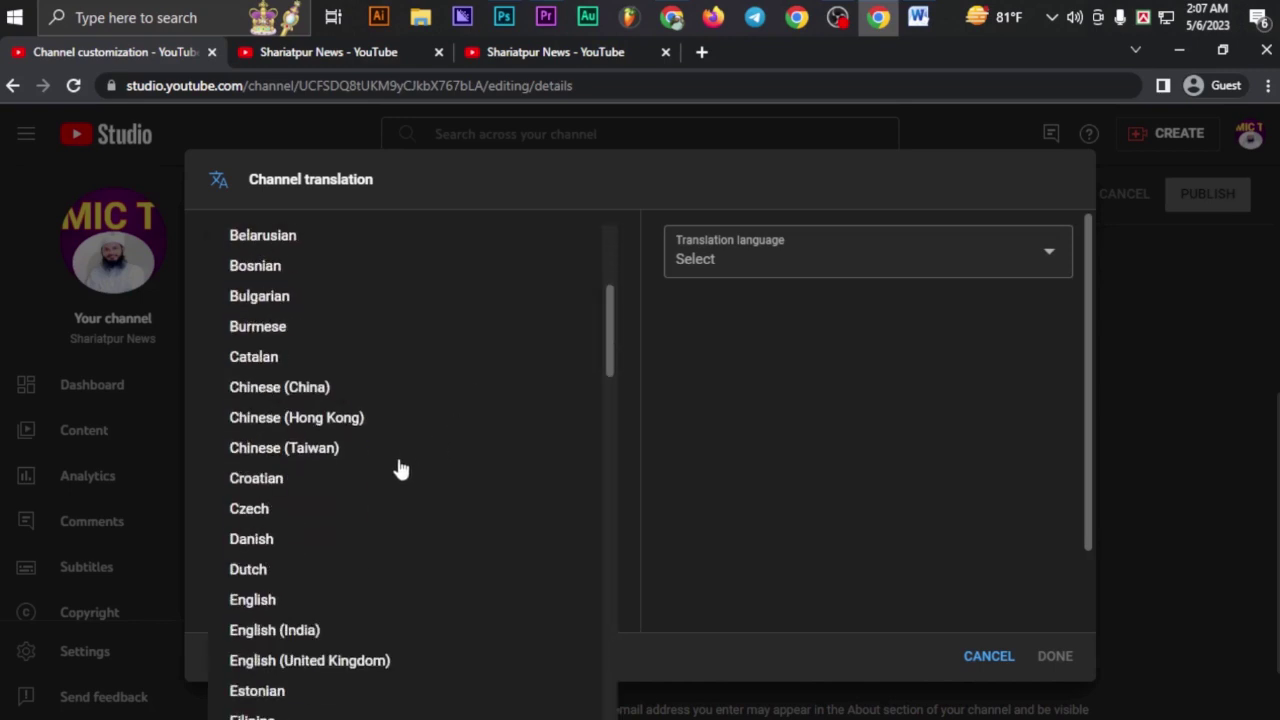
scroll(304, 428, up, 2)
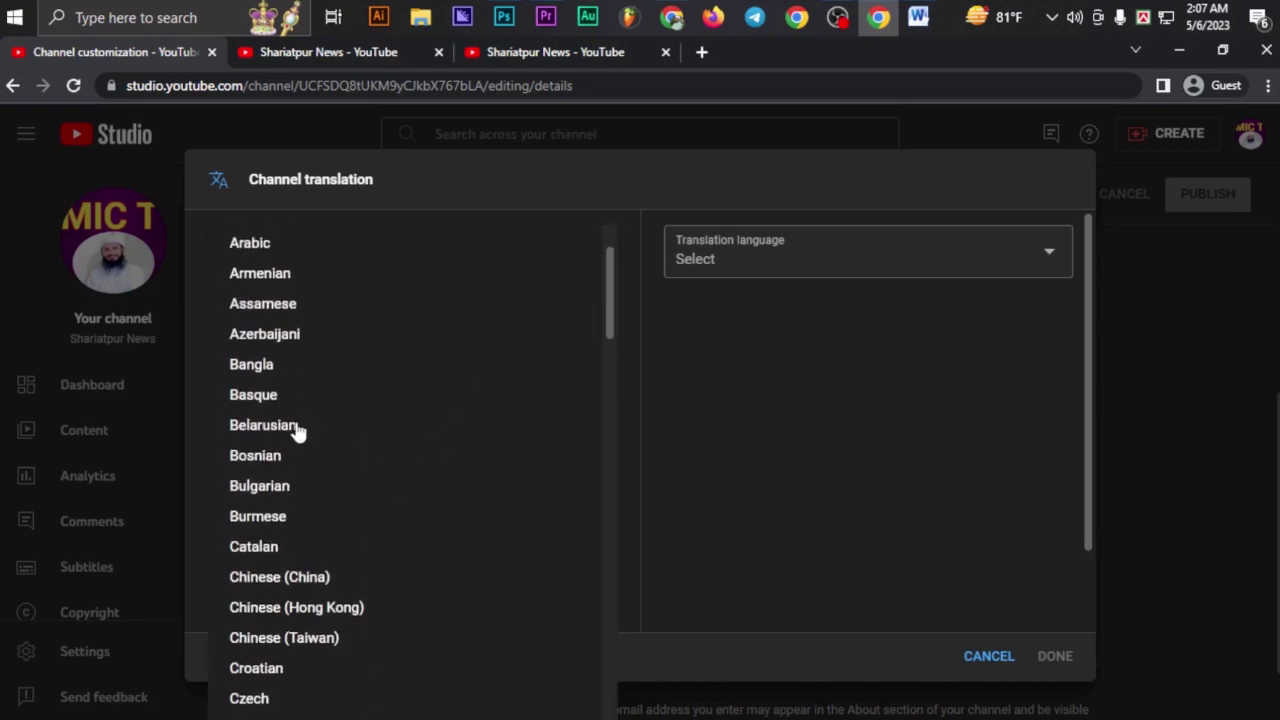
click(274, 368)
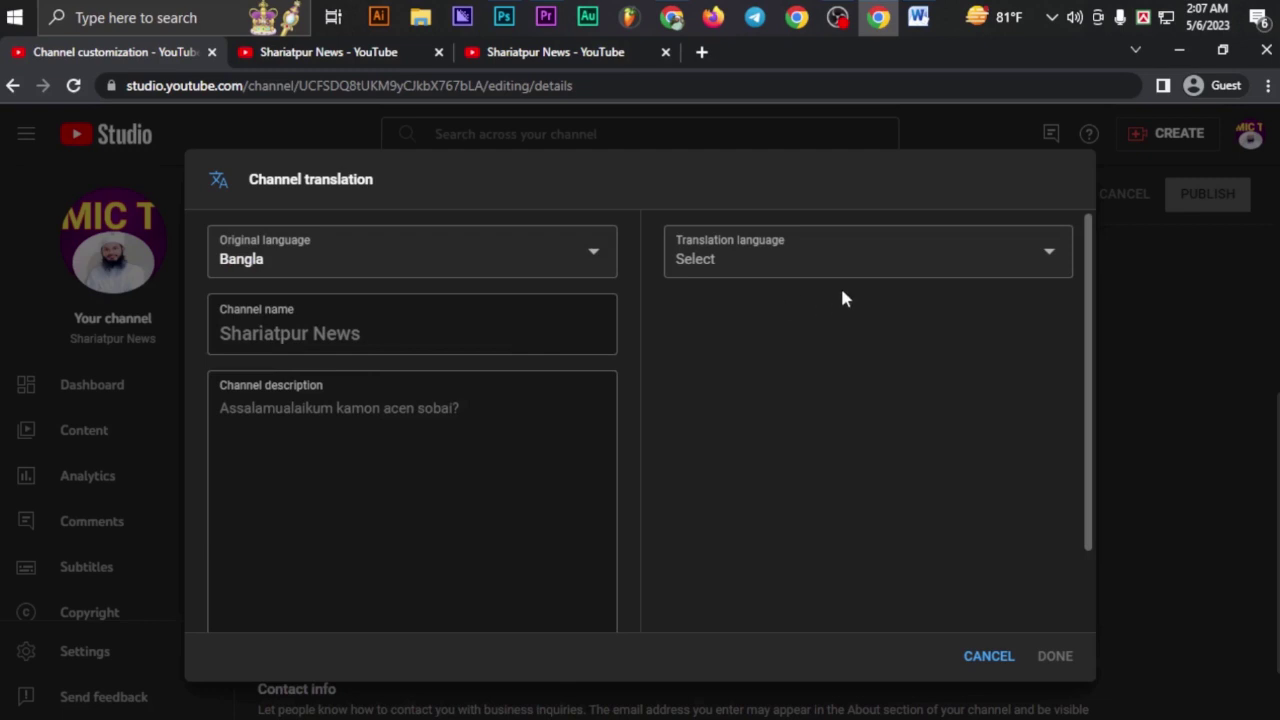
- Set the translation language to English (United Kingdom)
click(1050, 253)
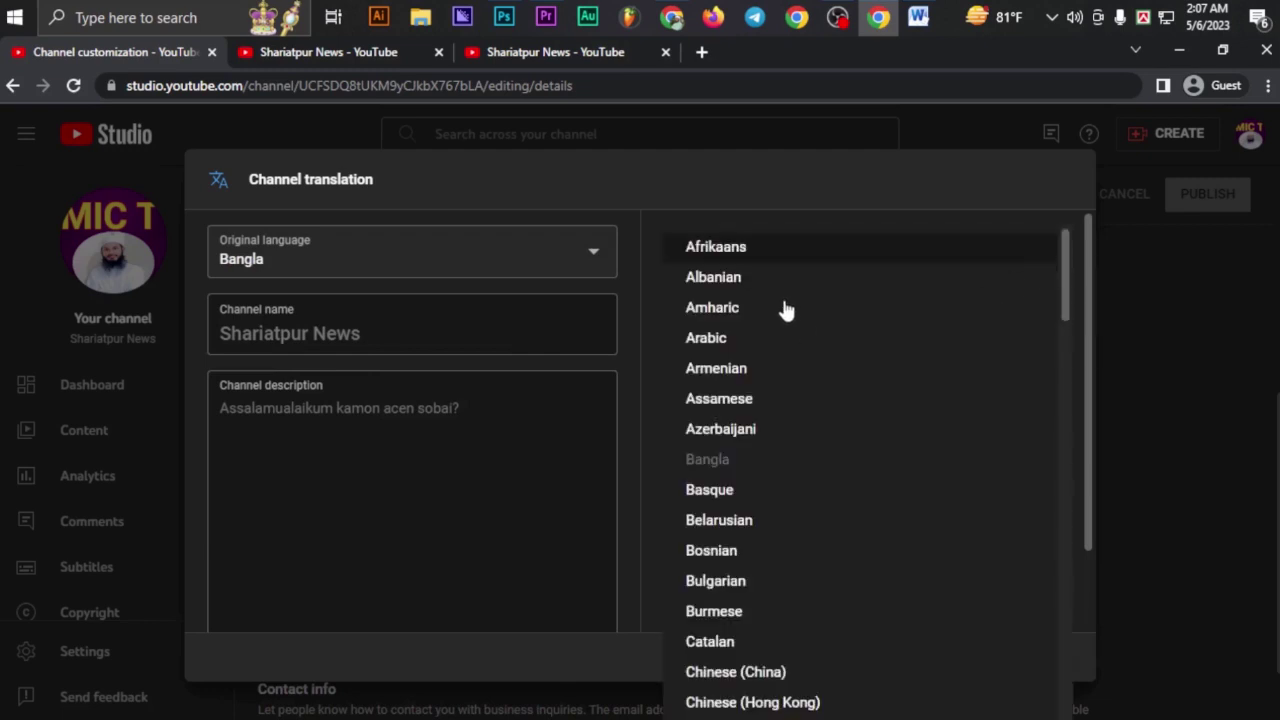
scroll(786, 311, down, 4)
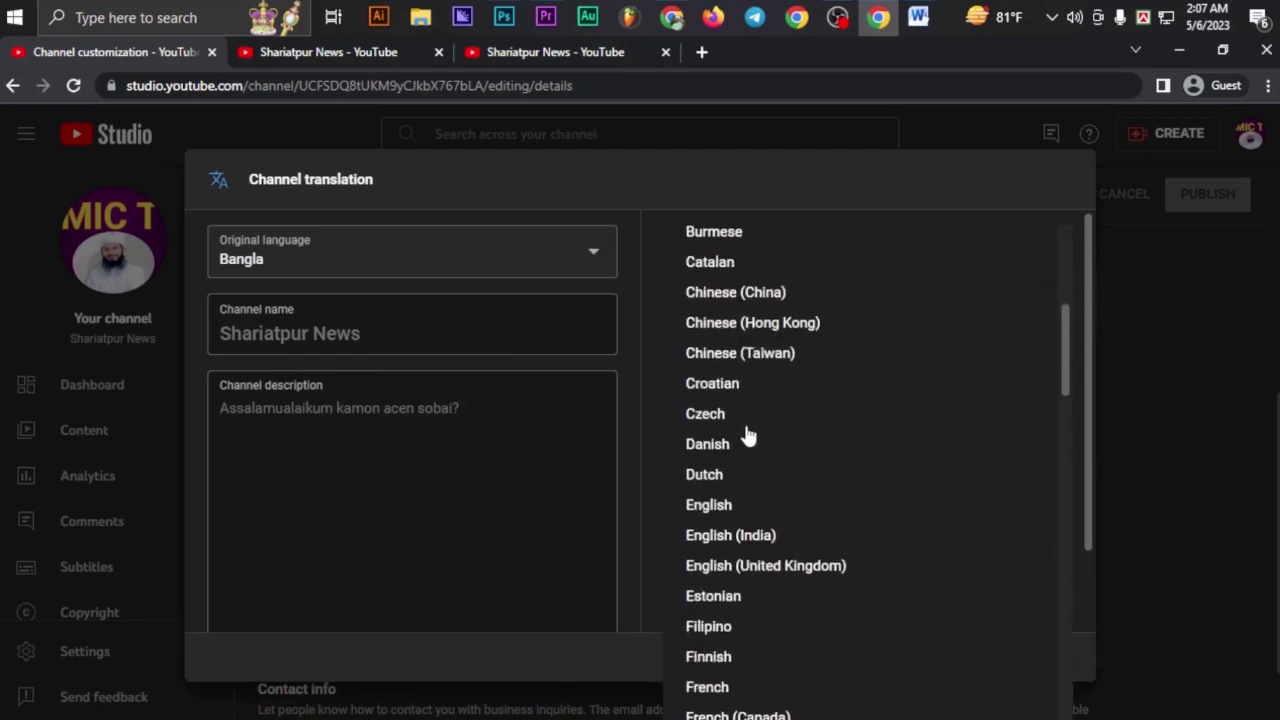
click(766, 566)
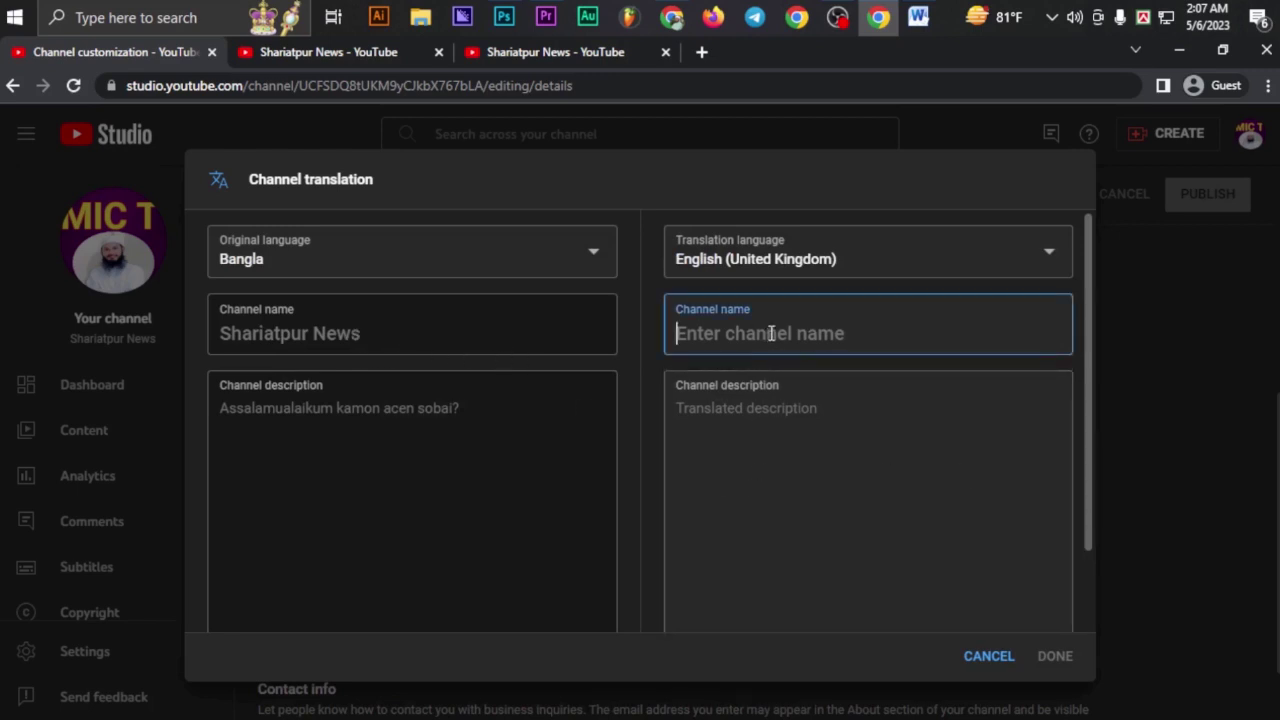
- Copy the original channel name "Shariatpur News" into the translated channel name
drag(359, 339, 215, 343)
key(ctrl+c)
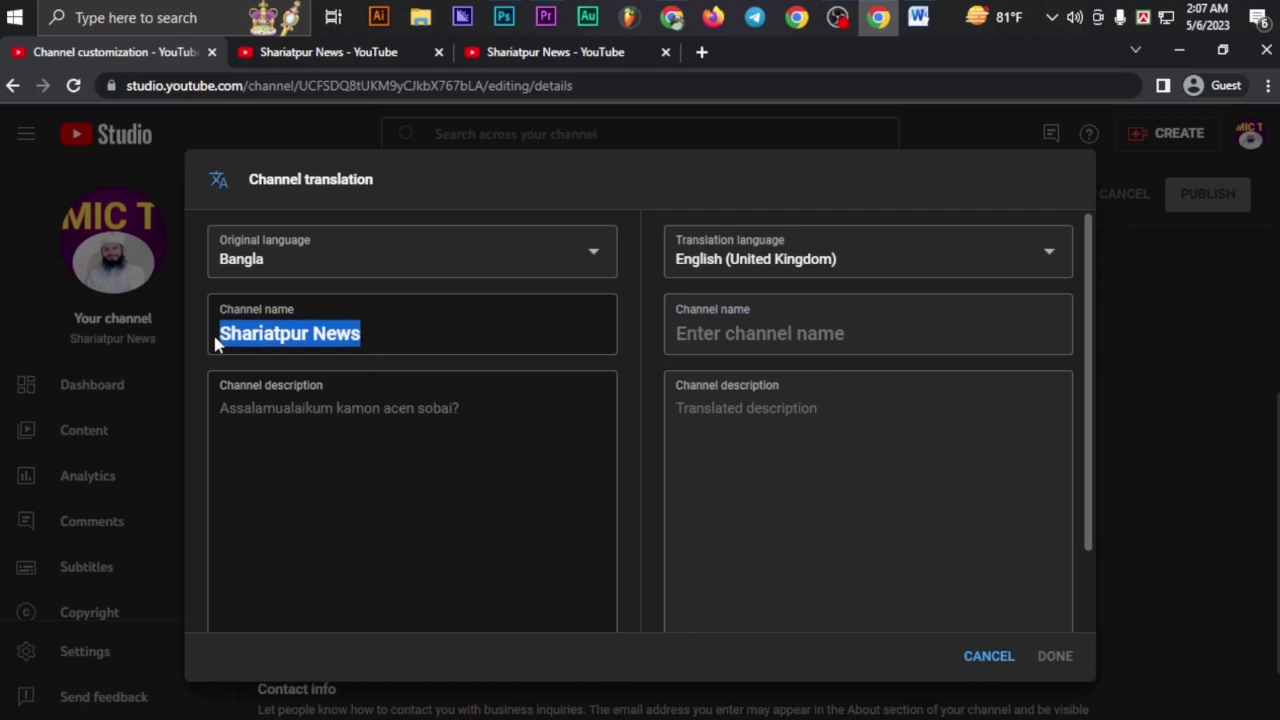
click(805, 337)
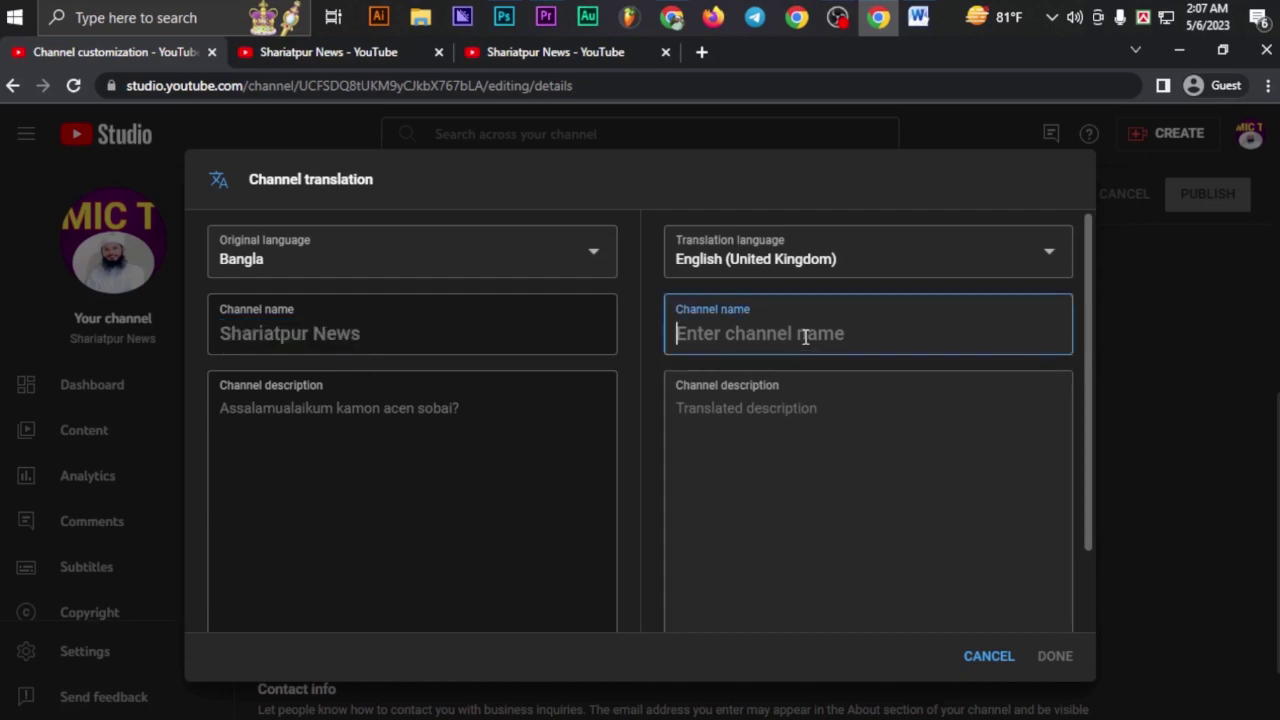
key(ctrl+v)
- Copy the two paragraphs under the Description heading in the Word document into the translated channel description in YouTube Studio
click(740, 398)
click(926, 26)
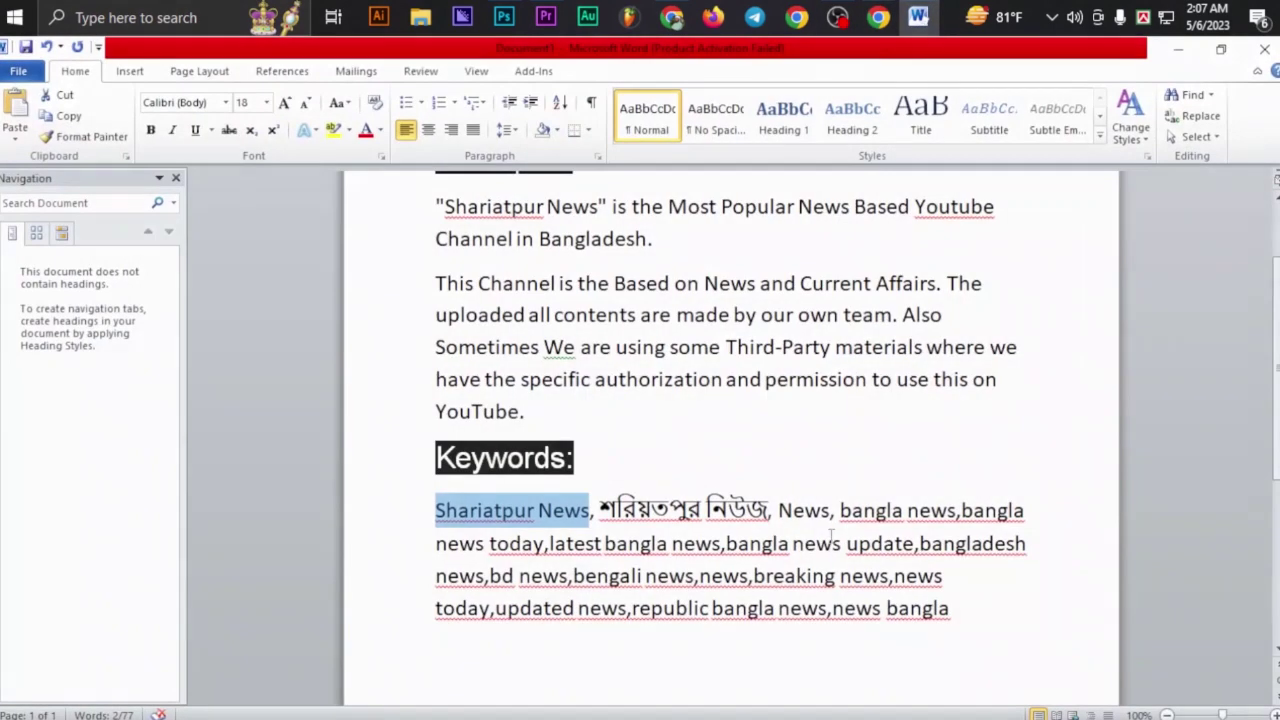
scroll(660, 451, up, 1)
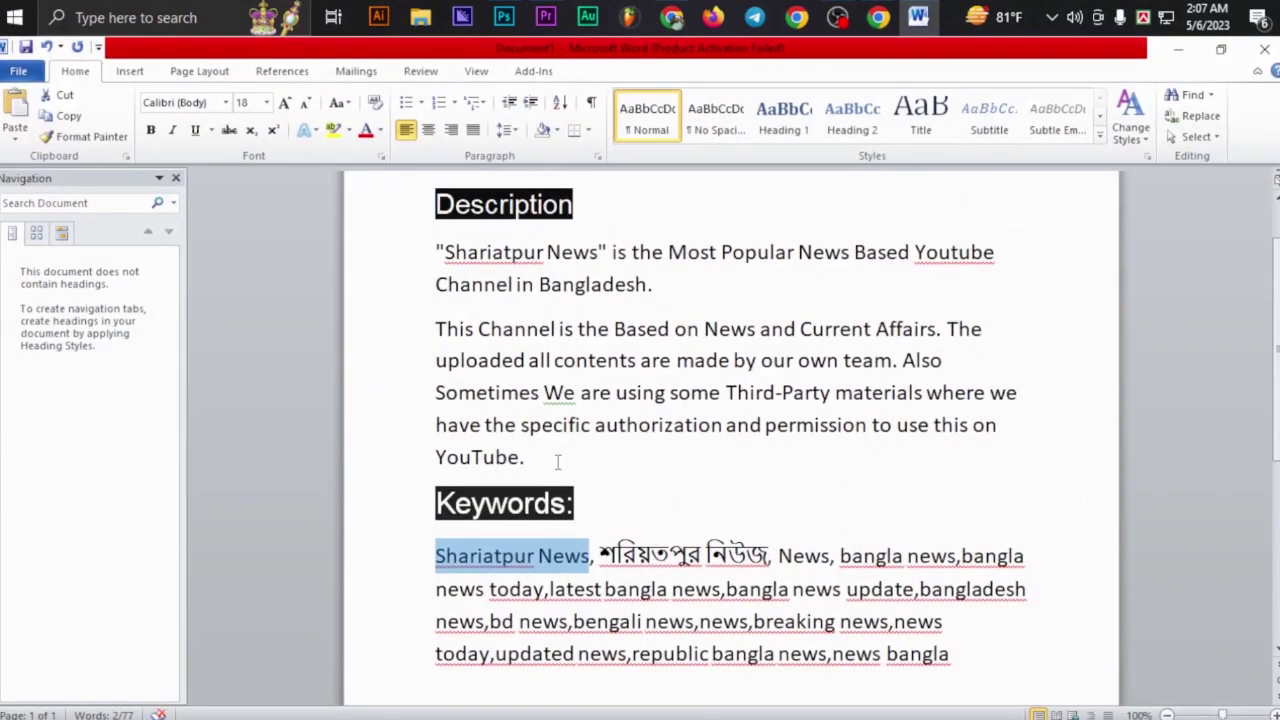
drag(537, 466, 428, 256)
key(ctrl+c)
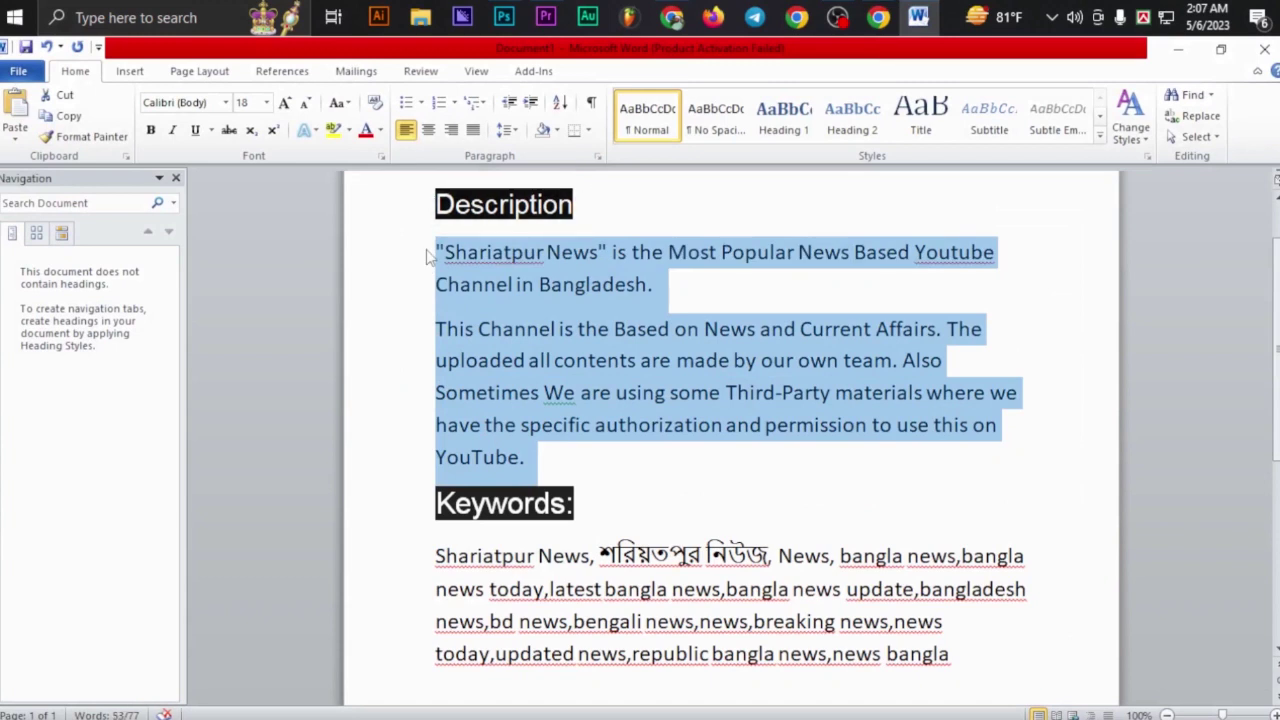
click(878, 17)
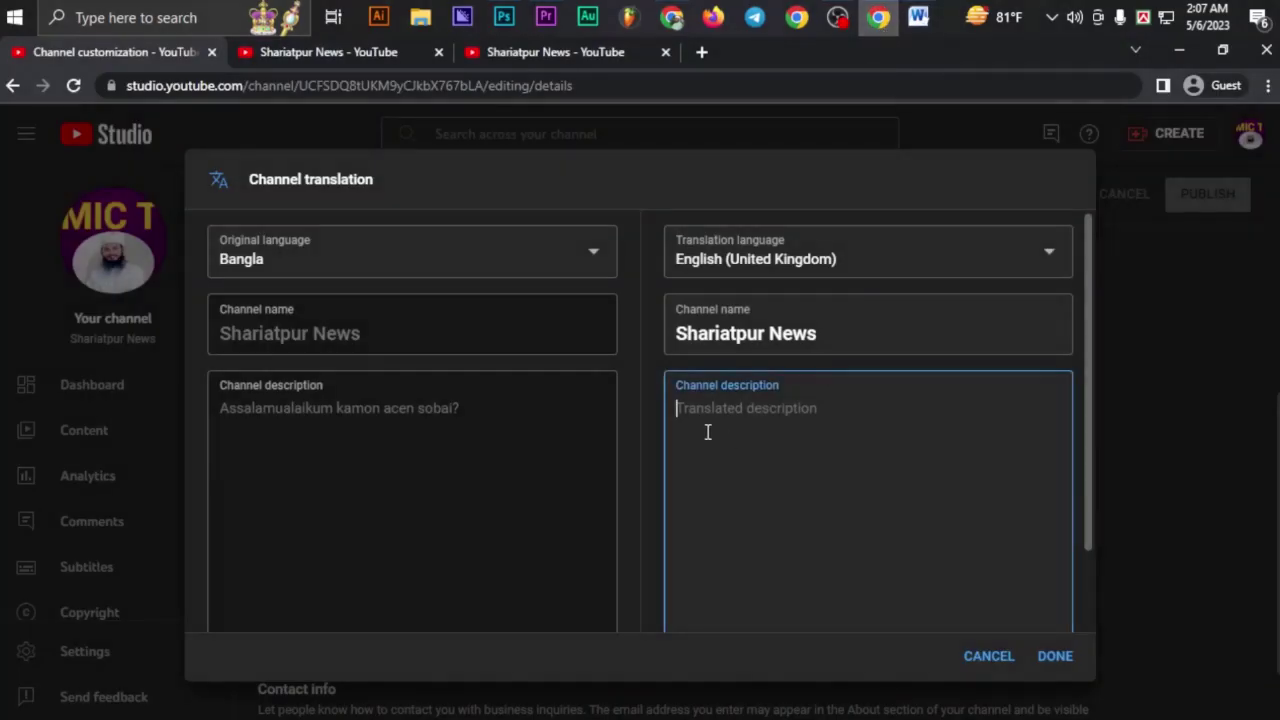
key(ctrl+v)
scroll(801, 418, down, 1)
scroll(801, 418, up, 1)
scroll(802, 420, down, 1)
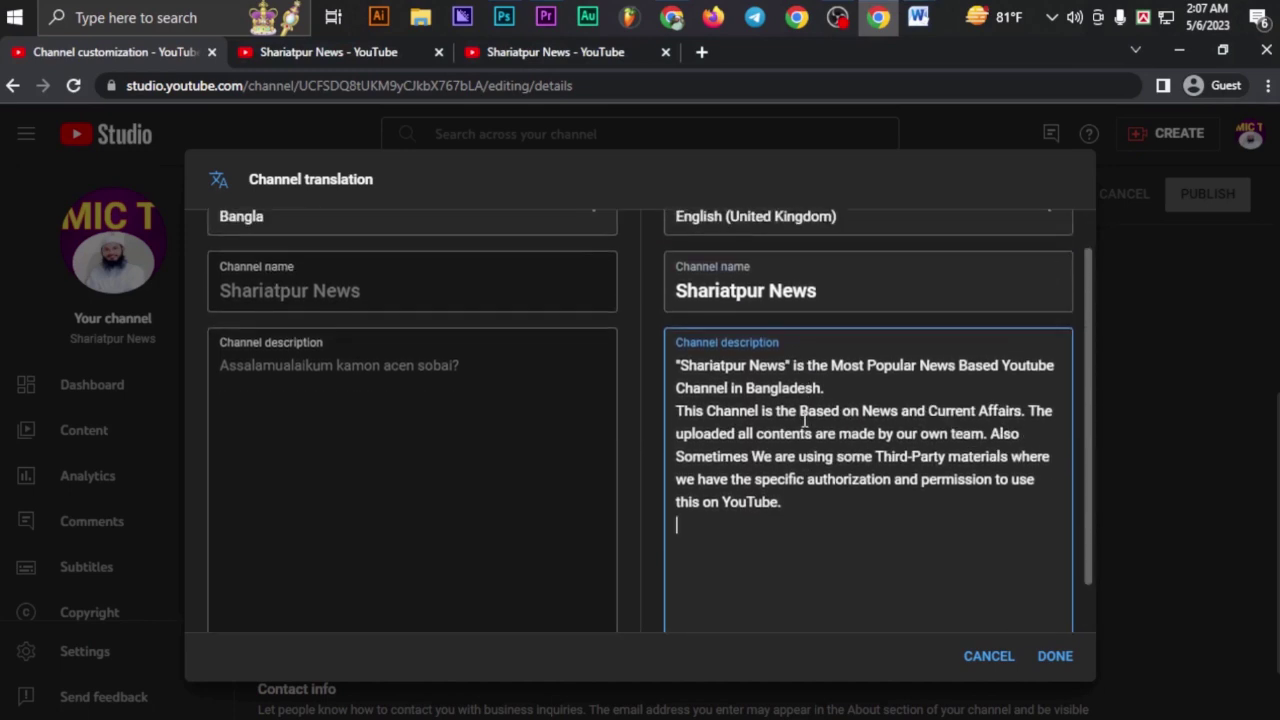
scroll(802, 420, down, 1)
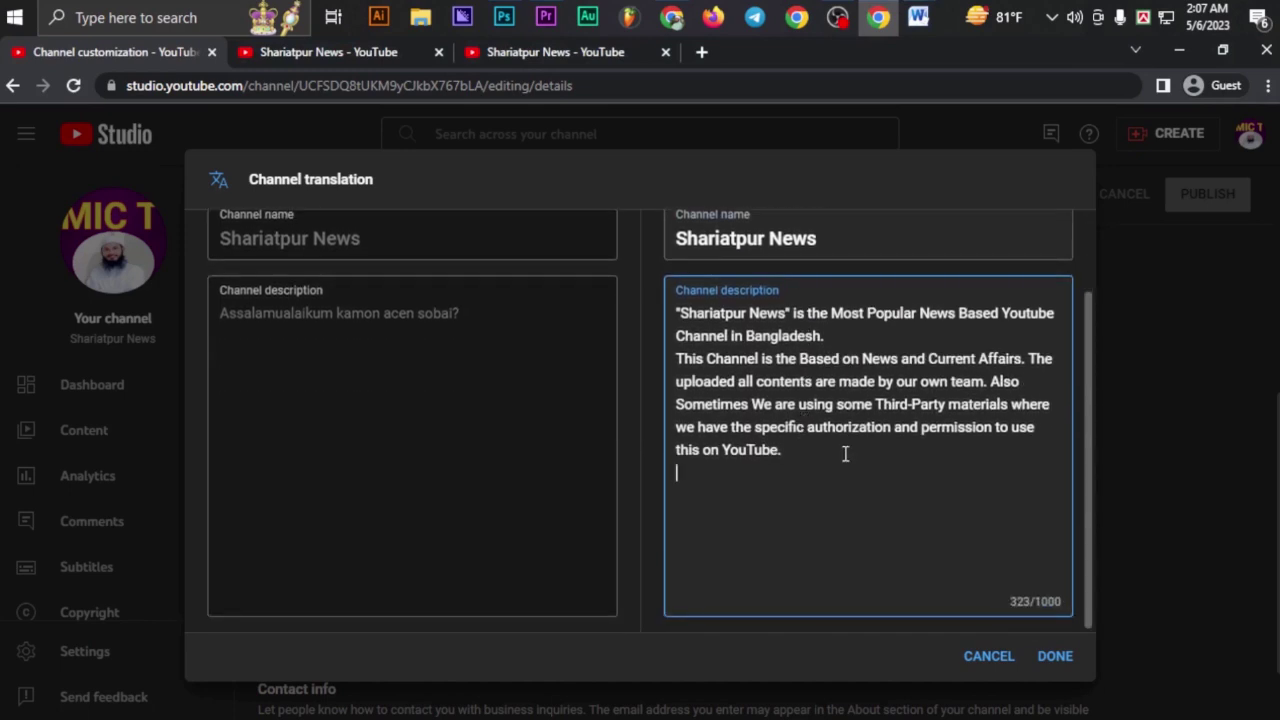
- Copy the keyword list from the Word document and add it below the translated description in YouTube Studio, separated by a blank line
click(918, 17)
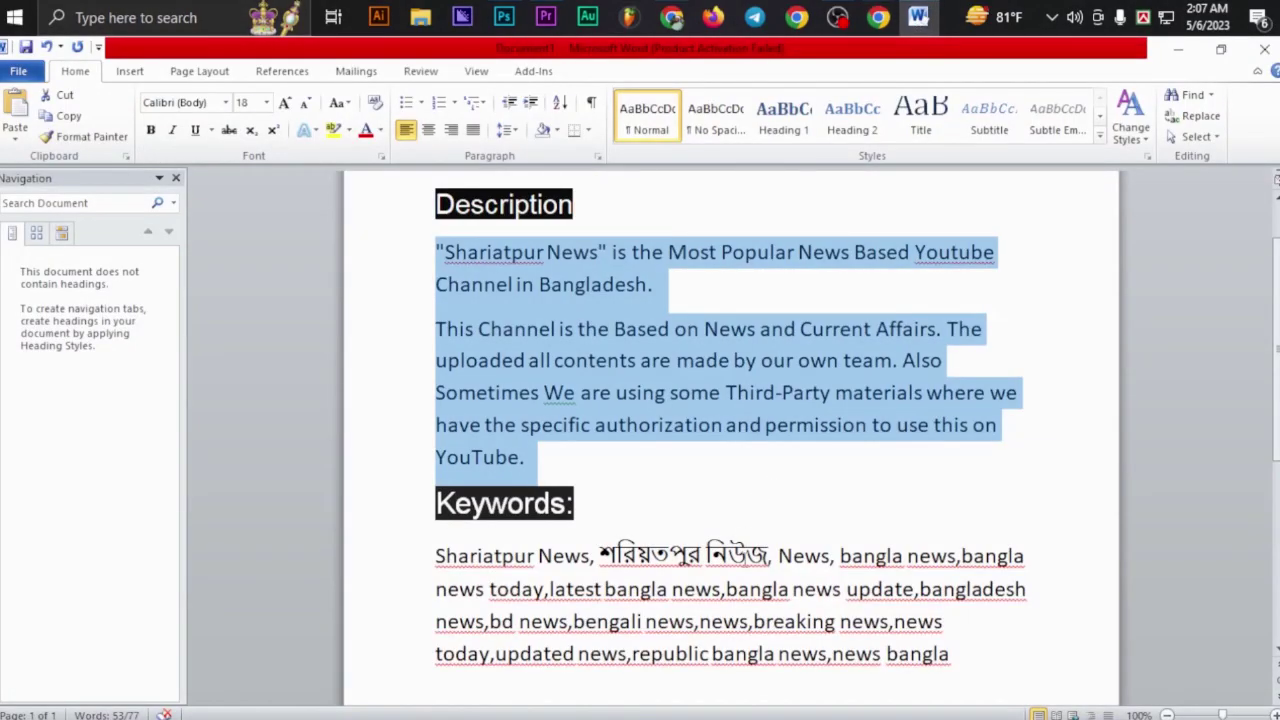
scroll(746, 560, down, 1)
click(746, 565)
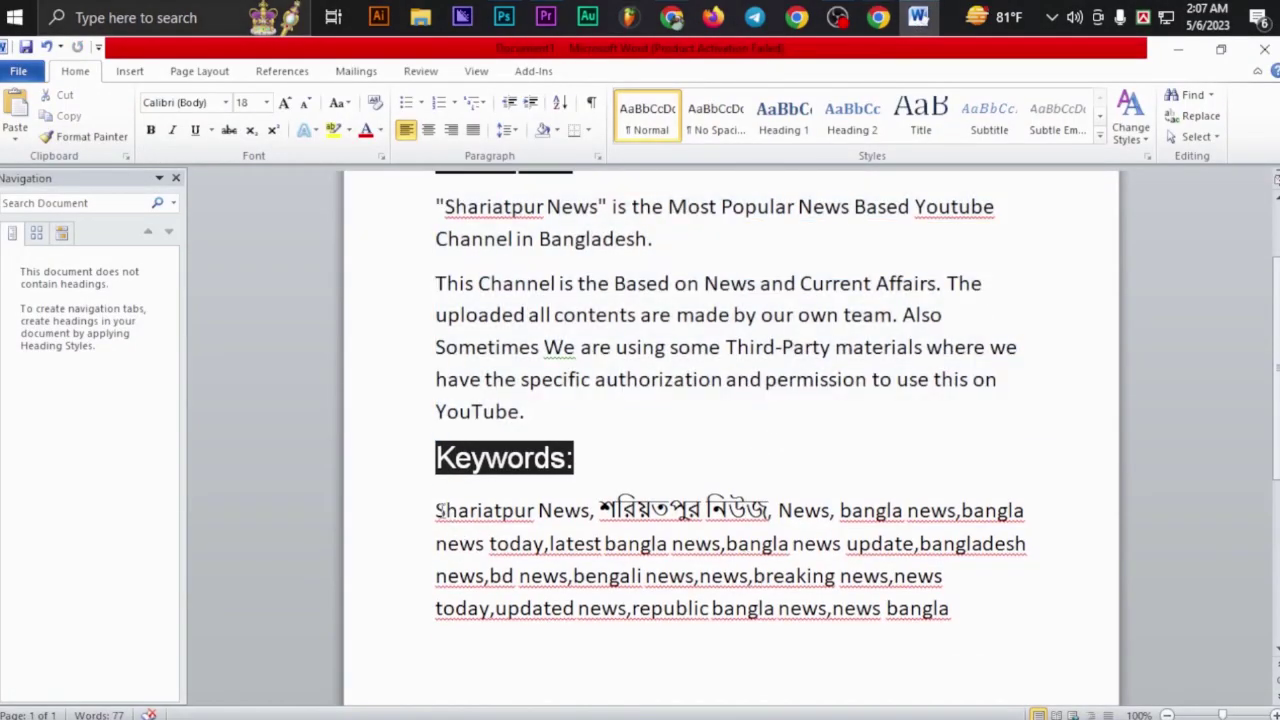
drag(437, 511, 964, 617)
key(ctrl+c)
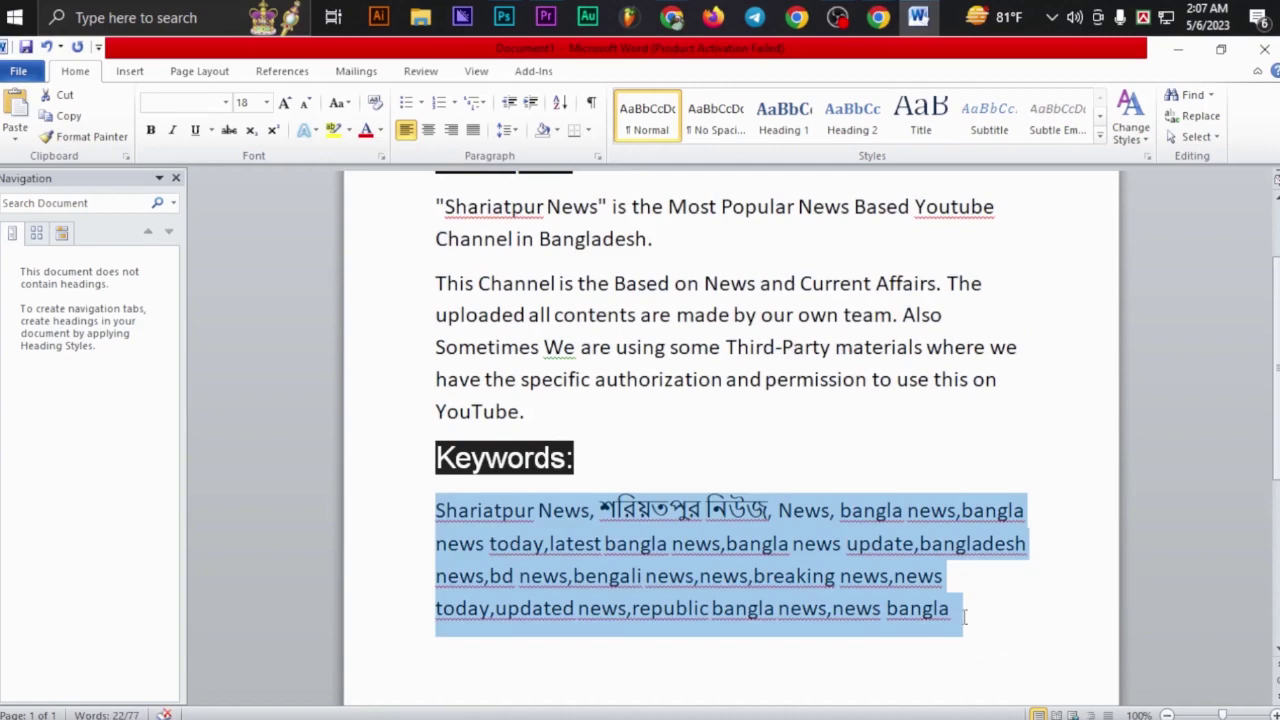
click(879, 18)
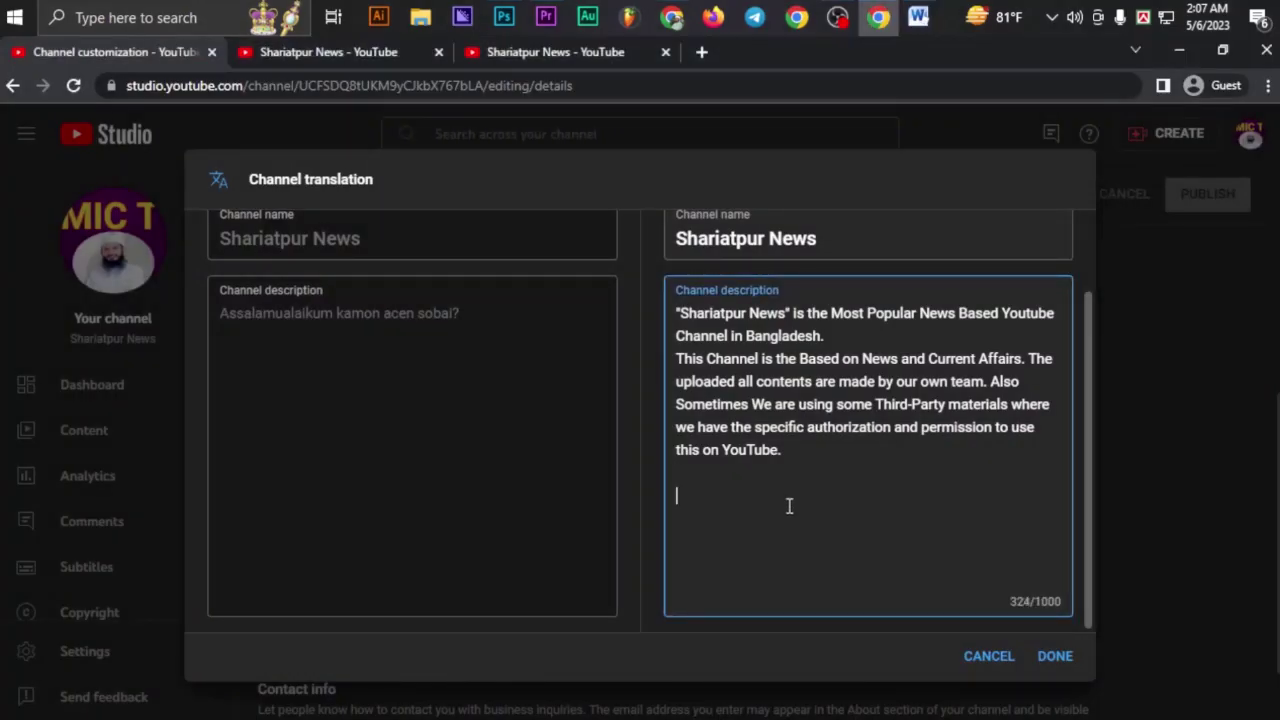
key(ctrl+v)
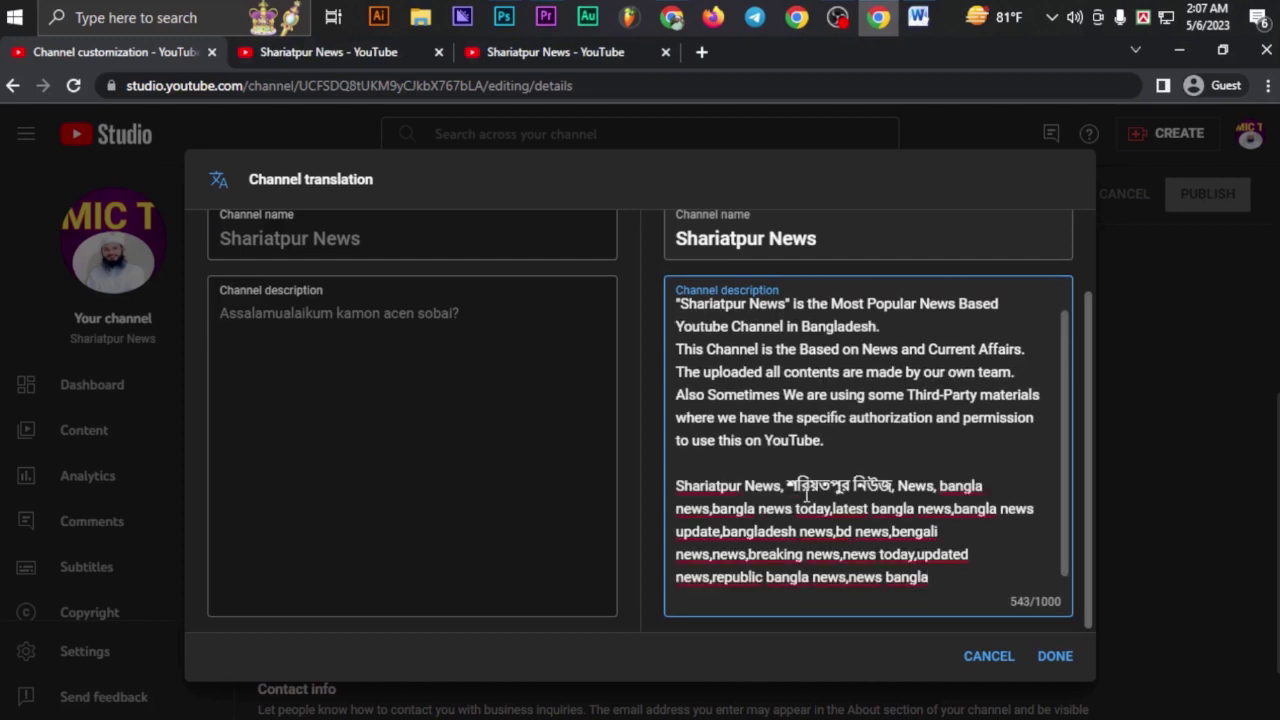
scroll(970, 529, down, 1)
scroll(950, 525, up, 1)
scroll(965, 533, down, 1)
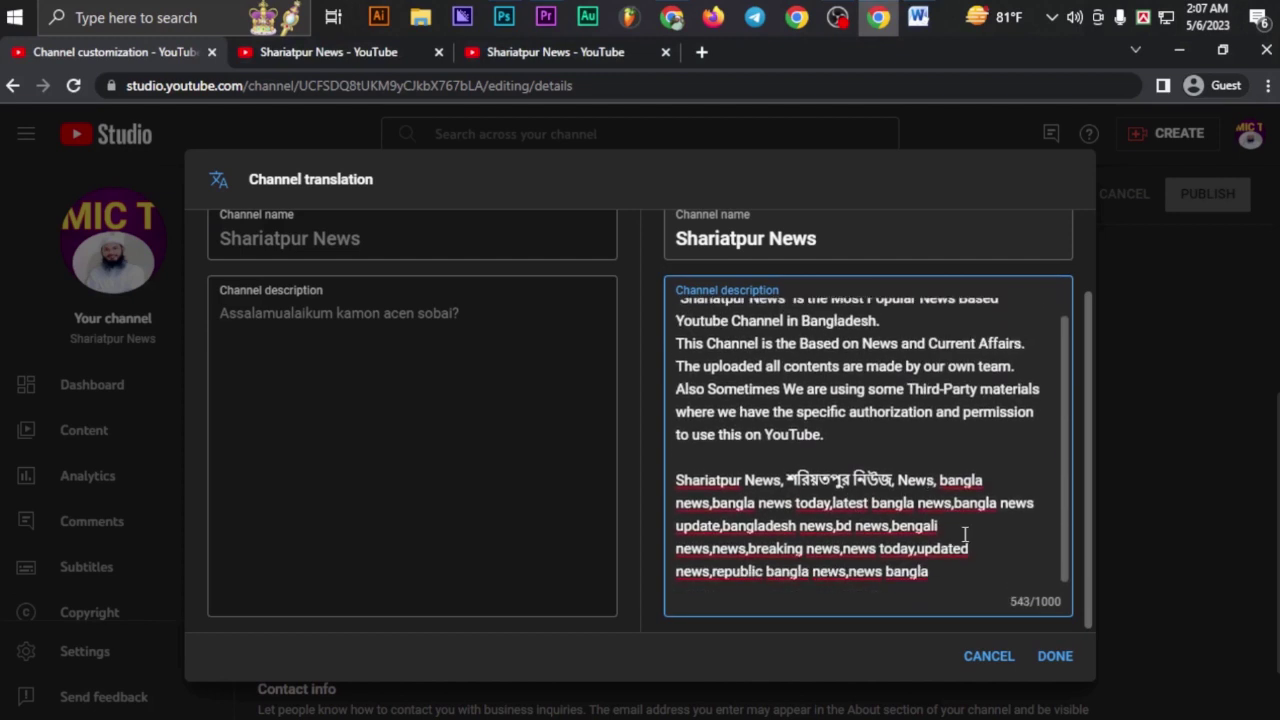
scroll(700, 420, up, 4)
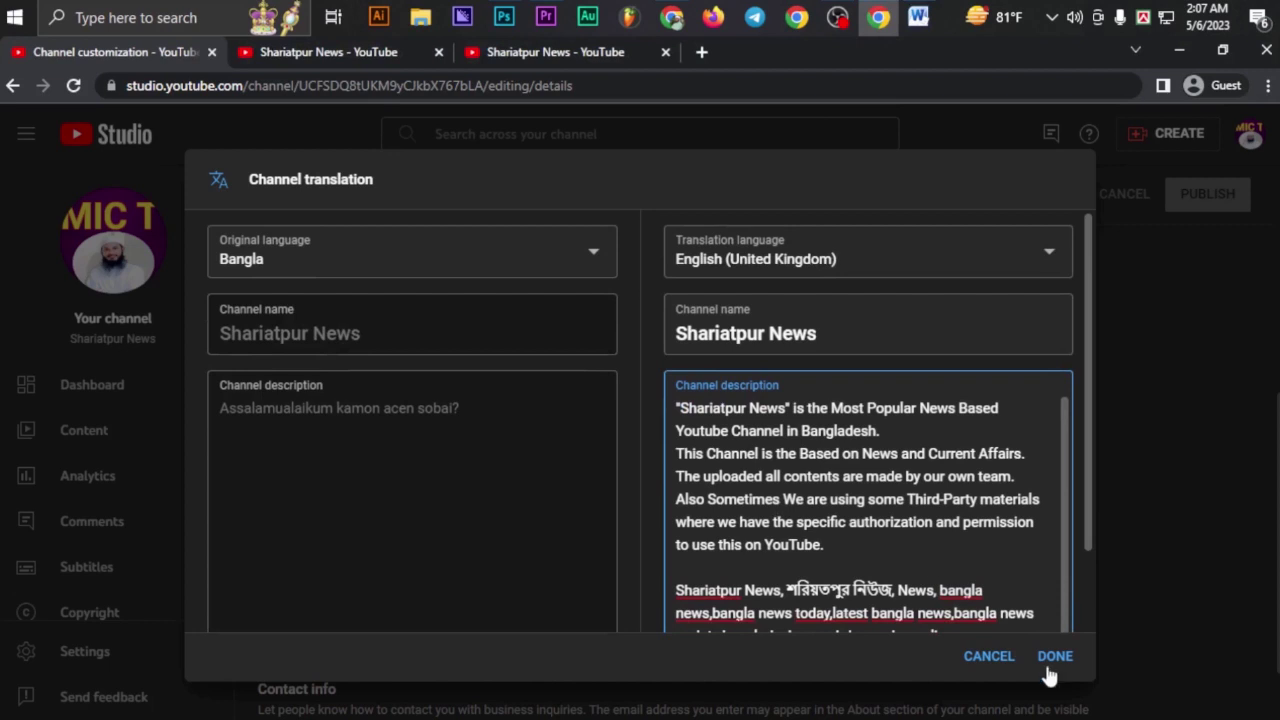
- Confirm the channel translation and publish the channel customization changes
click(1066, 666)
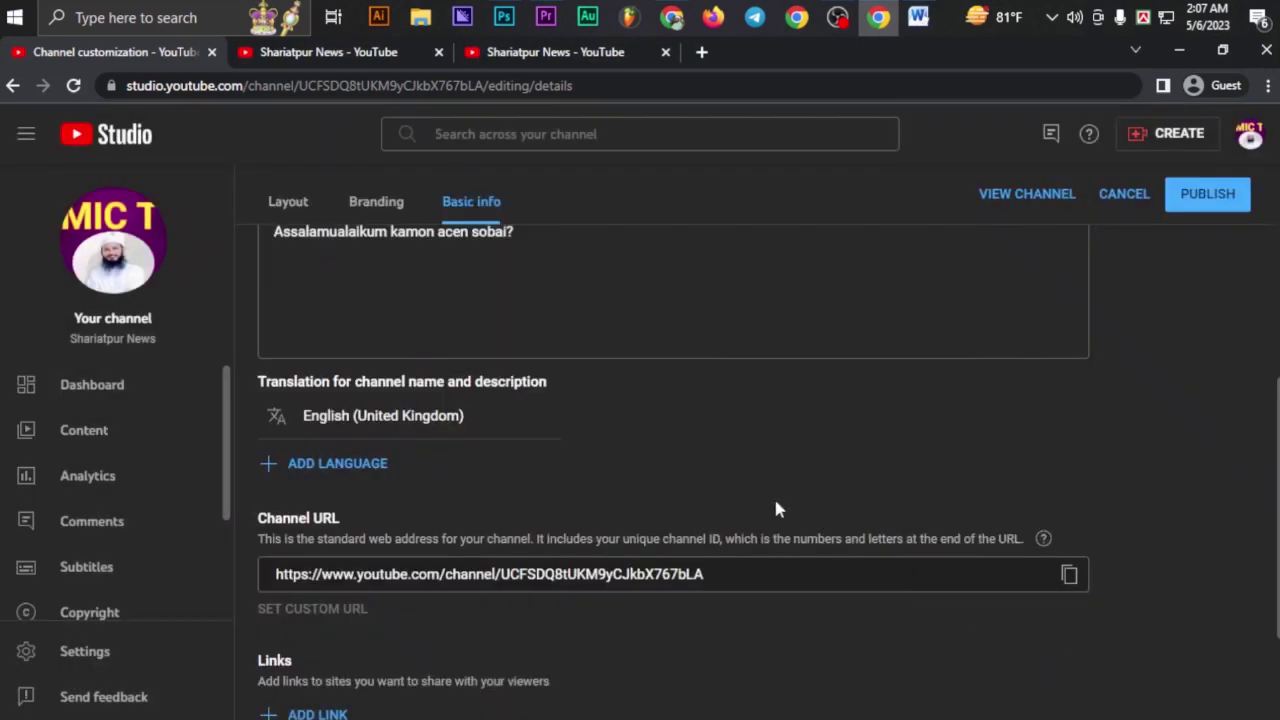
scroll(800, 450, up, 5)
click(1222, 254)
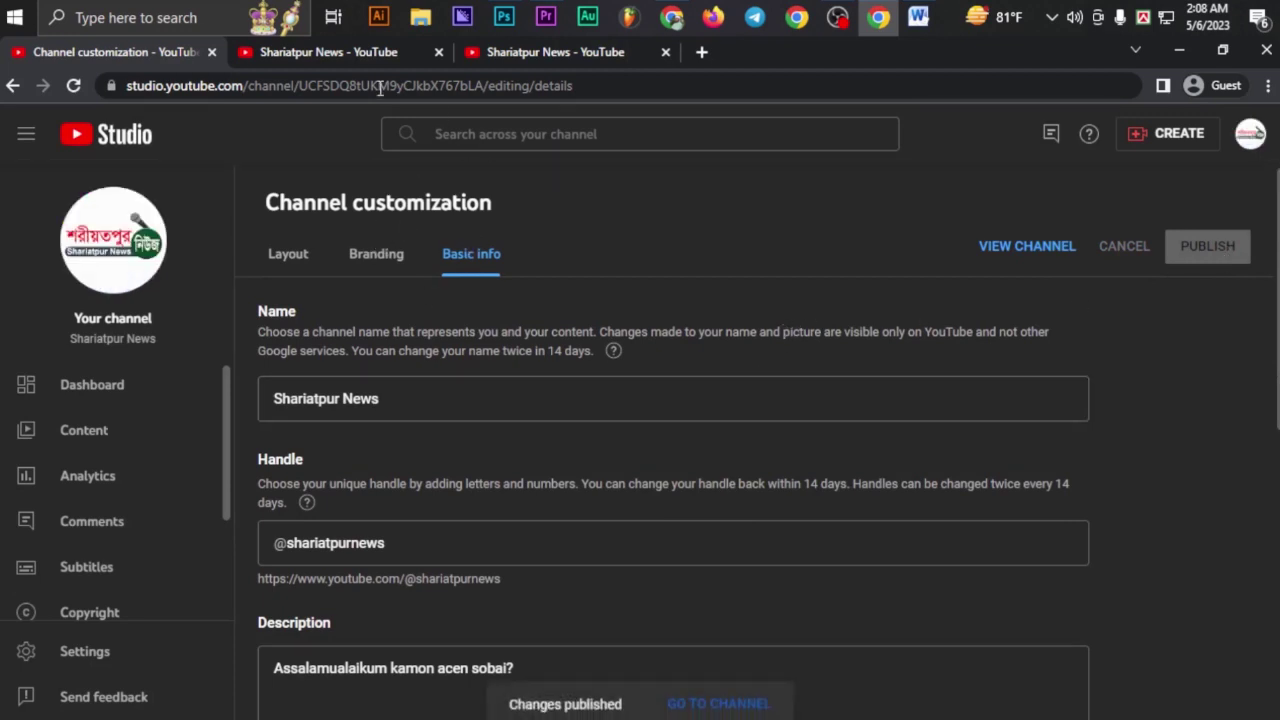
- Reload the channel's public About page and compare its description with the one in the Basic info settings
click(360, 52)
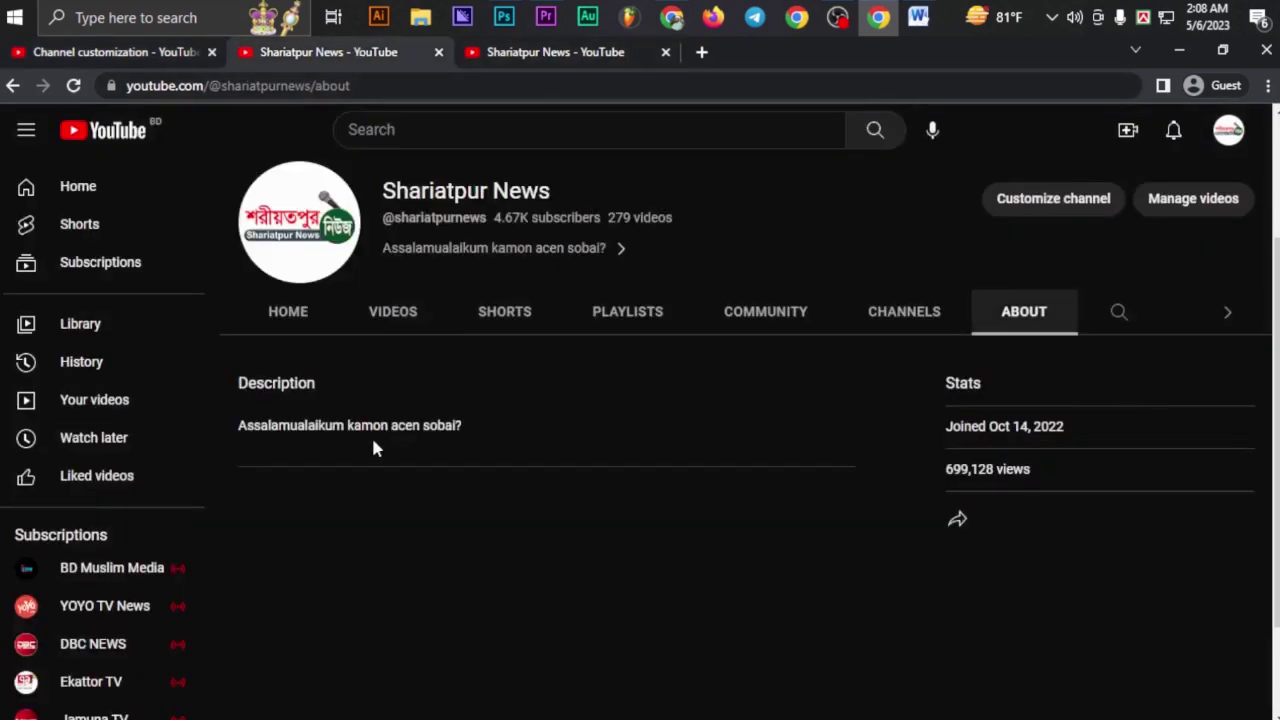
click(77, 87)
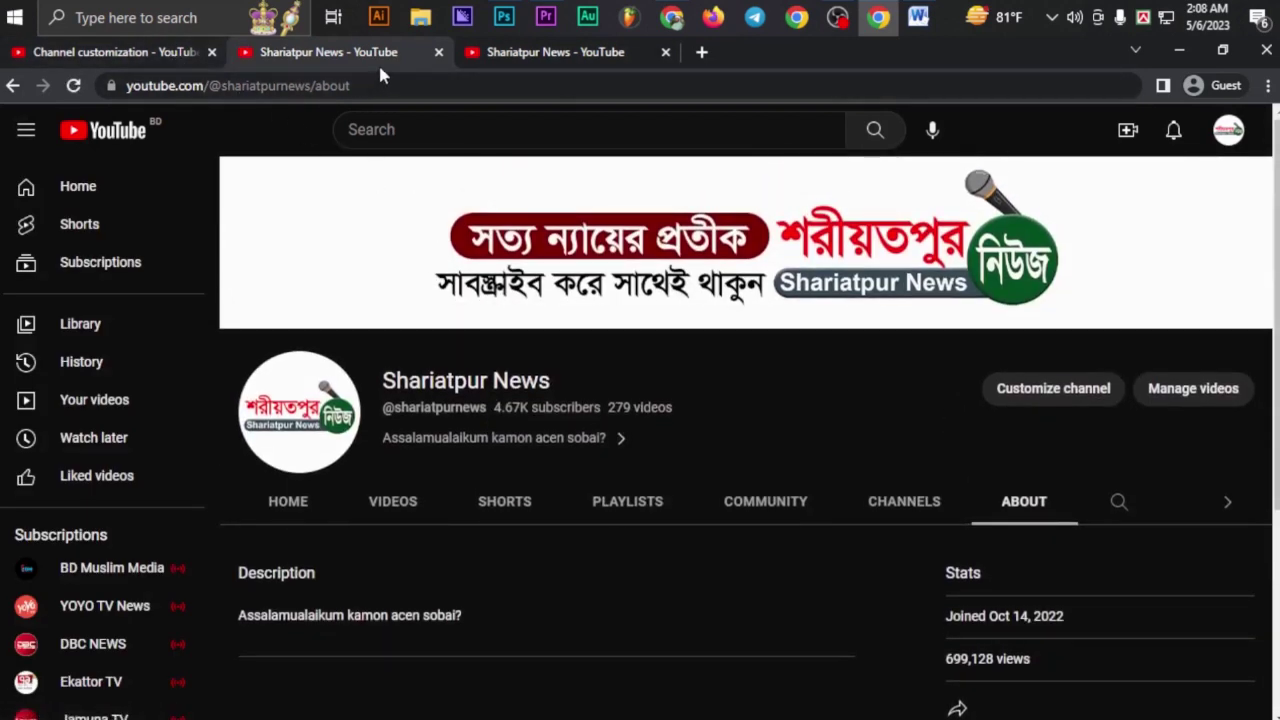
click(560, 57)
click(329, 52)
click(118, 52)
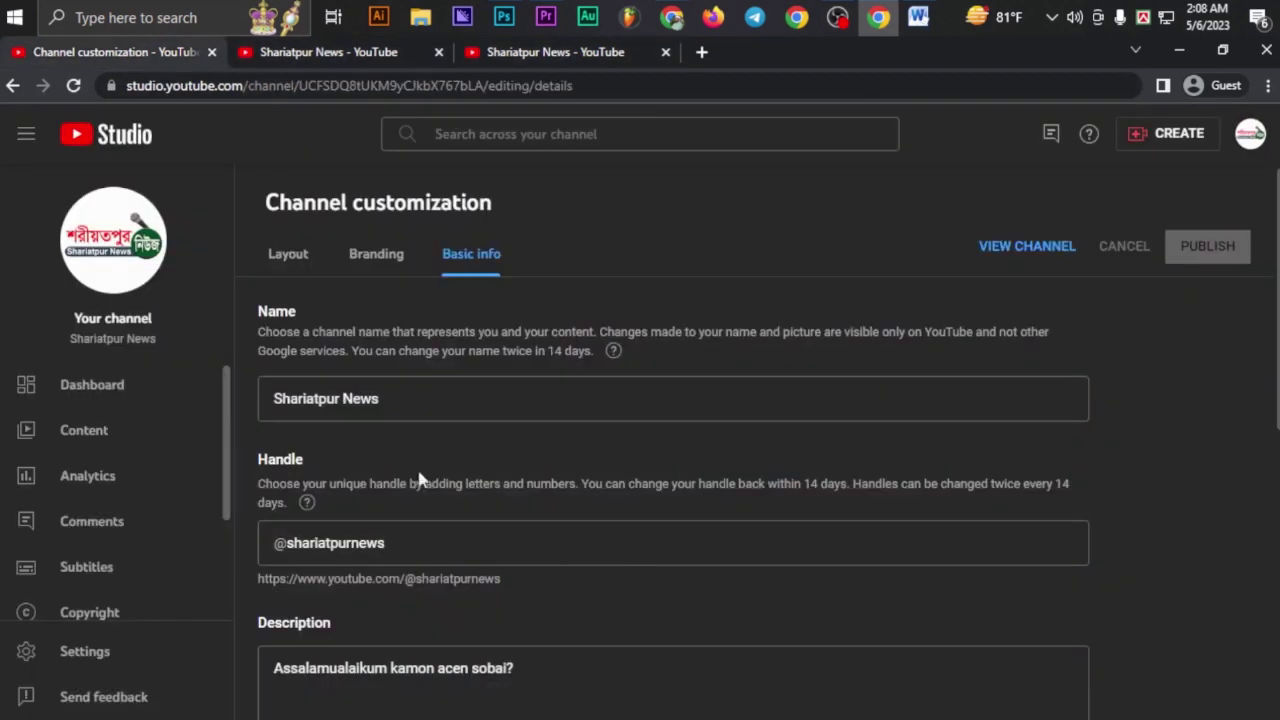
scroll(417, 483, down, 5)
click(351, 52)
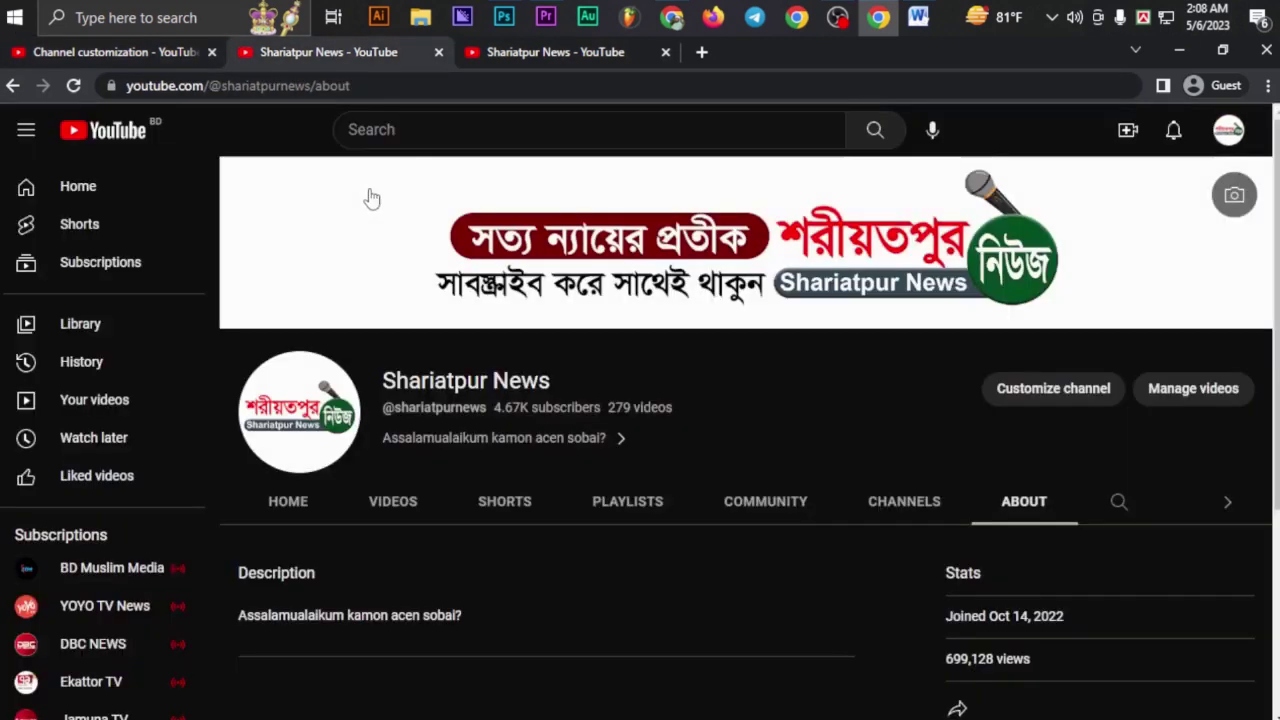
click(78, 90)
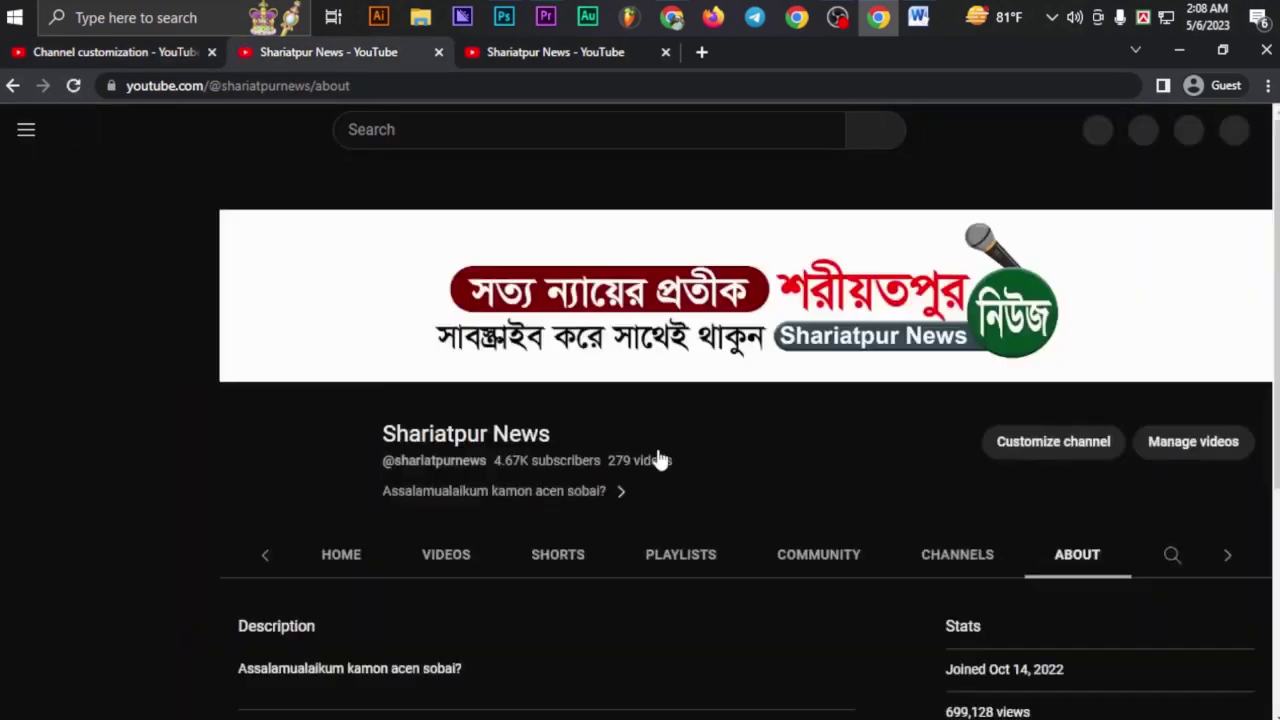
scroll(660, 459, down, 3)
click(156, 52)
scroll(575, 495, down, 1)
scroll(575, 495, up, 4)
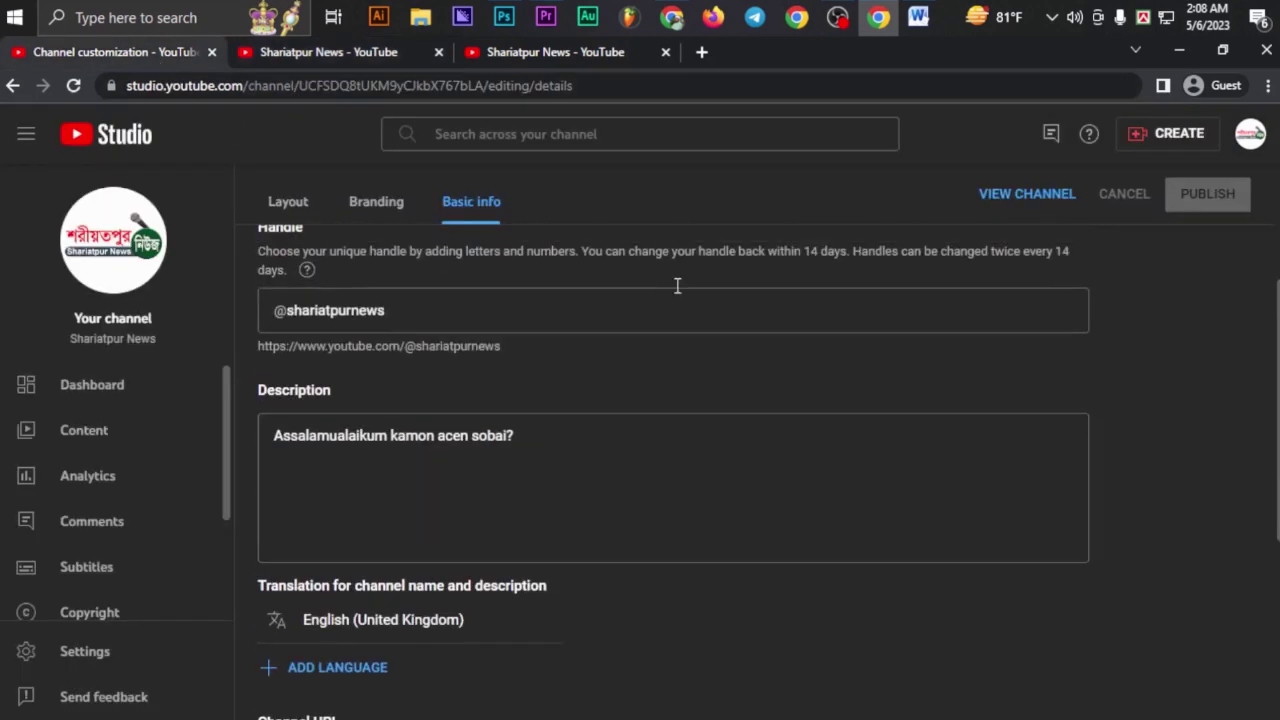
- Switch to the Word document and copy the two paragraphs under the Description heading
click(918, 17)
click(758, 498)
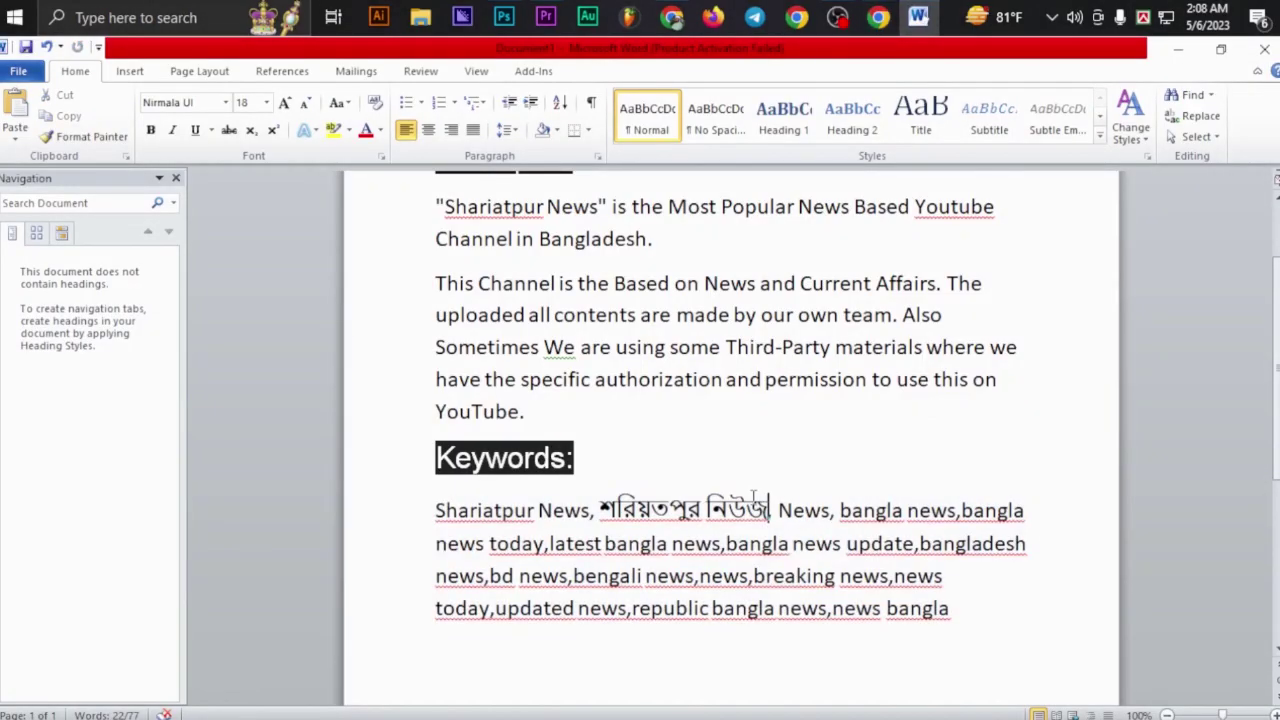
scroll(605, 470, up, 1)
drag(437, 297, 655, 492)
key(ctrl+c)
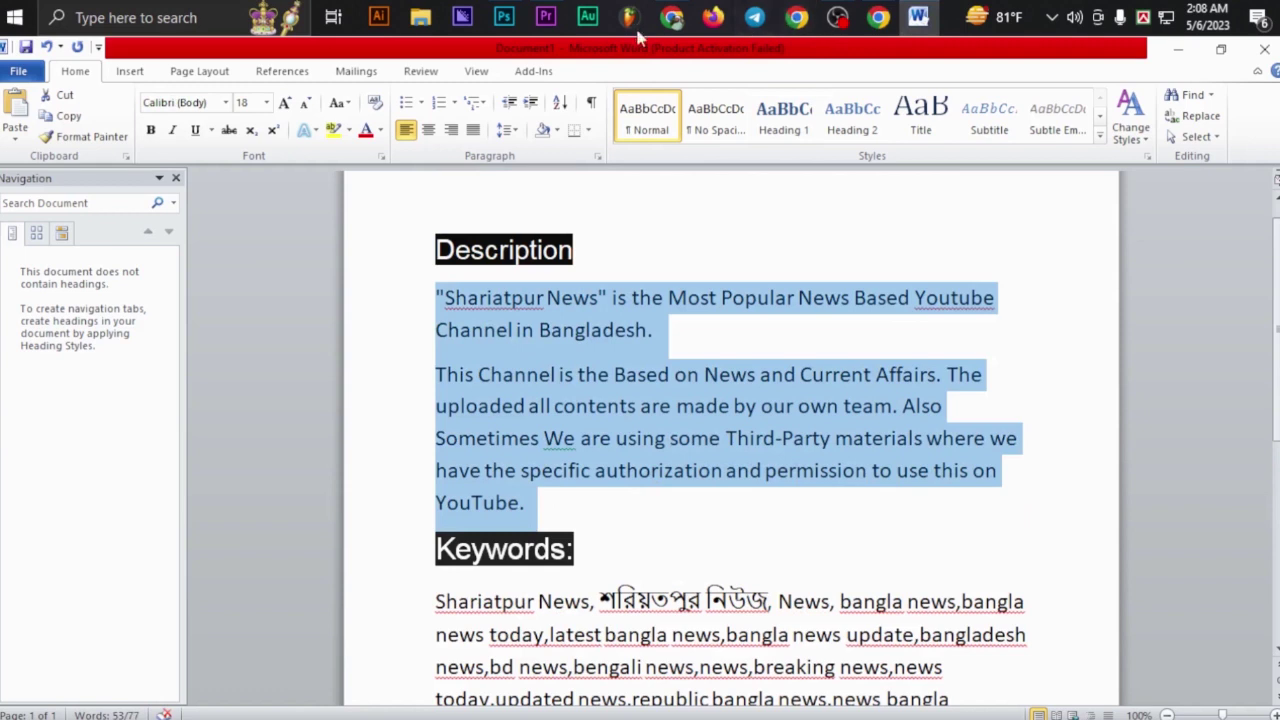
- Switch to YouTube Studio and replace the channel description with the copied Shariatpur News paragraphs
click(672, 18)
click(878, 17)
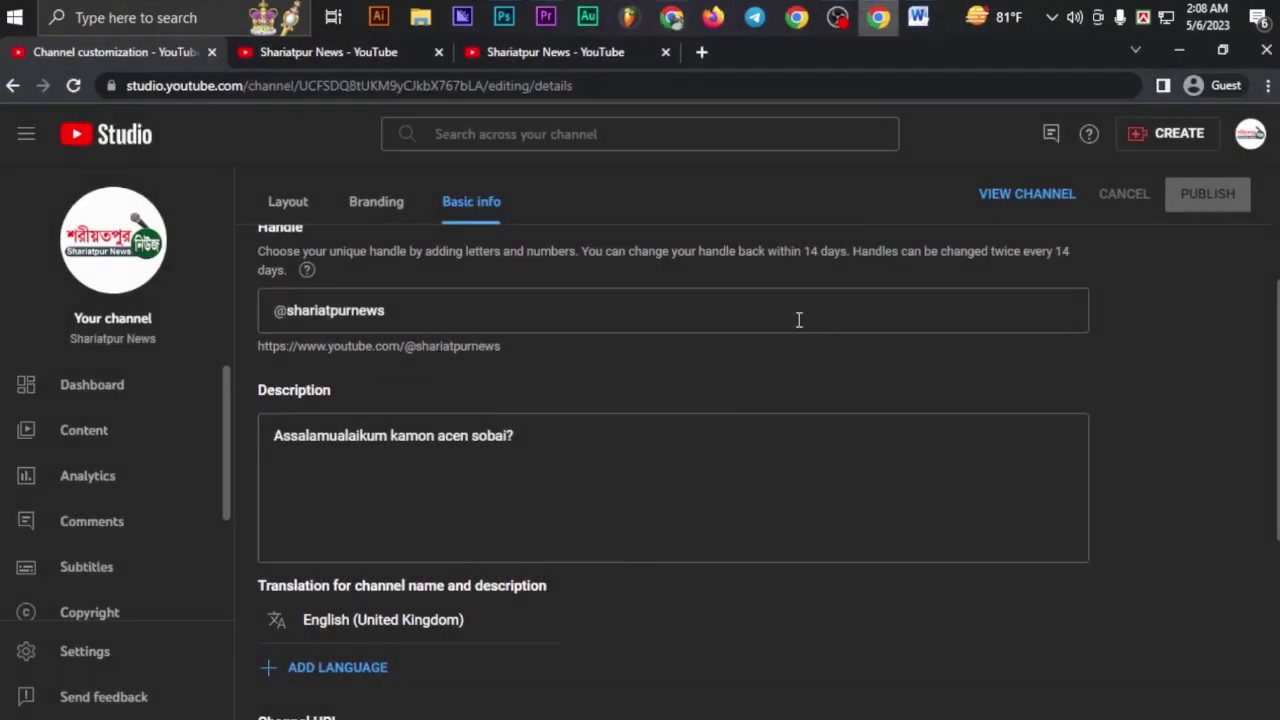
click(548, 440)
key(ctrl+a)
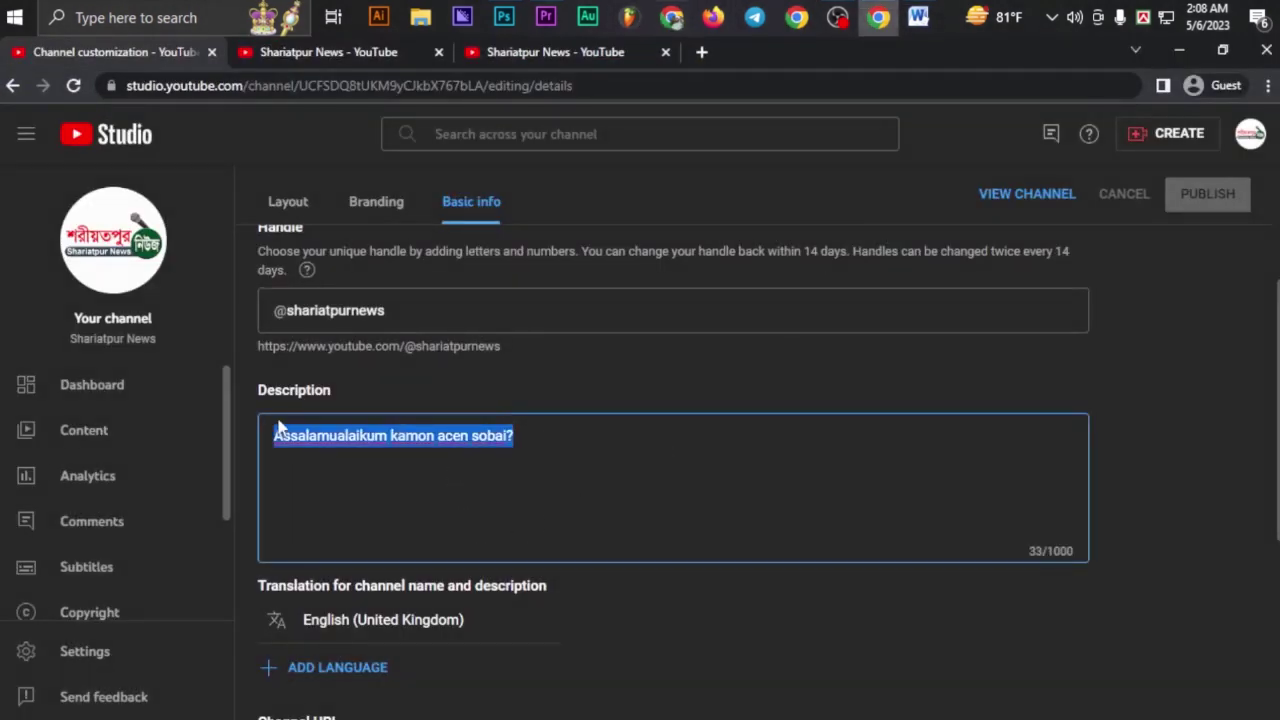
key(ctrl+v)
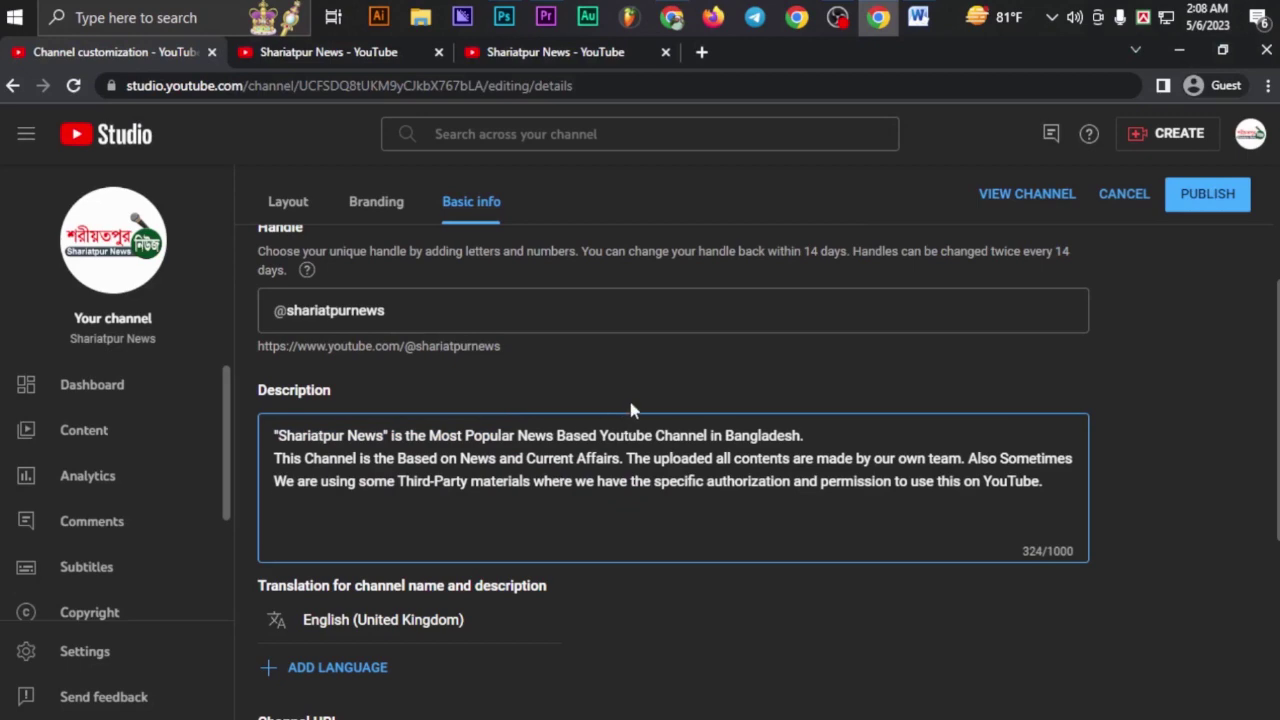
- Copy the keyword list from the Word document and add it below the main channel description, separated by a blank line
click(918, 17)
right_click(918, 17)
click(537, 470)
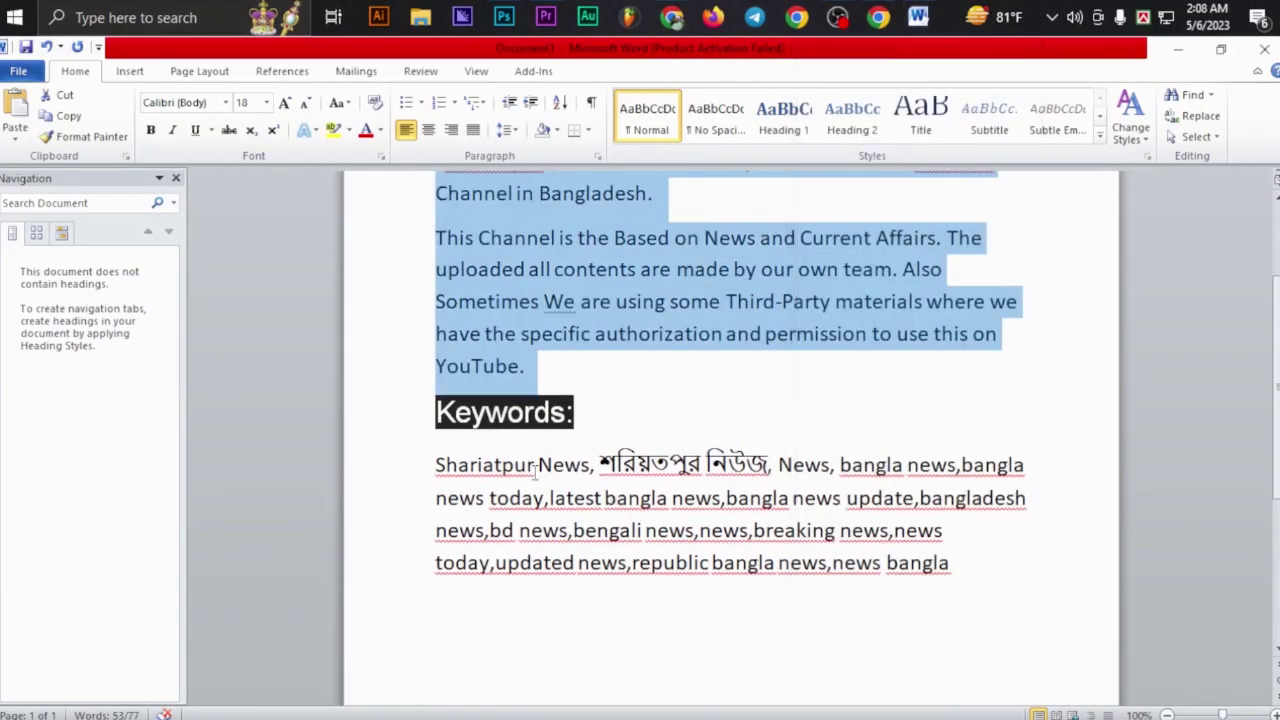
drag(435, 465, 934, 597)
key(ctrl+c)
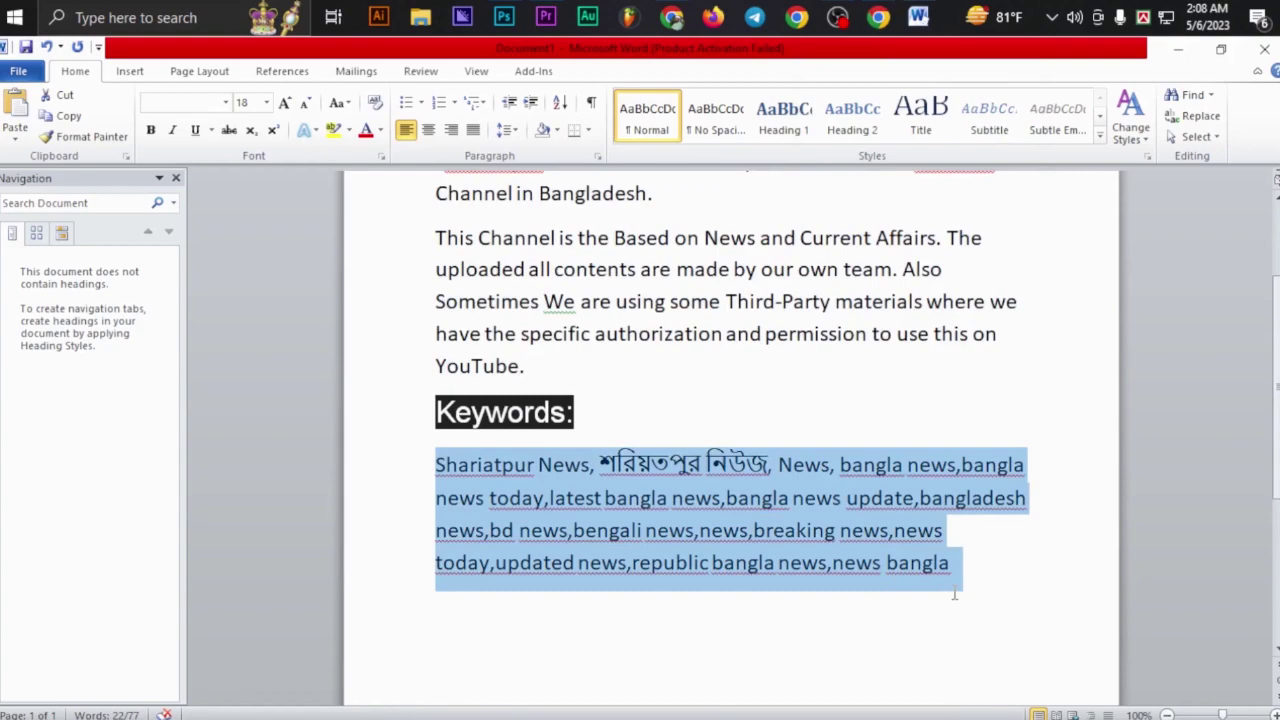
click(878, 17)
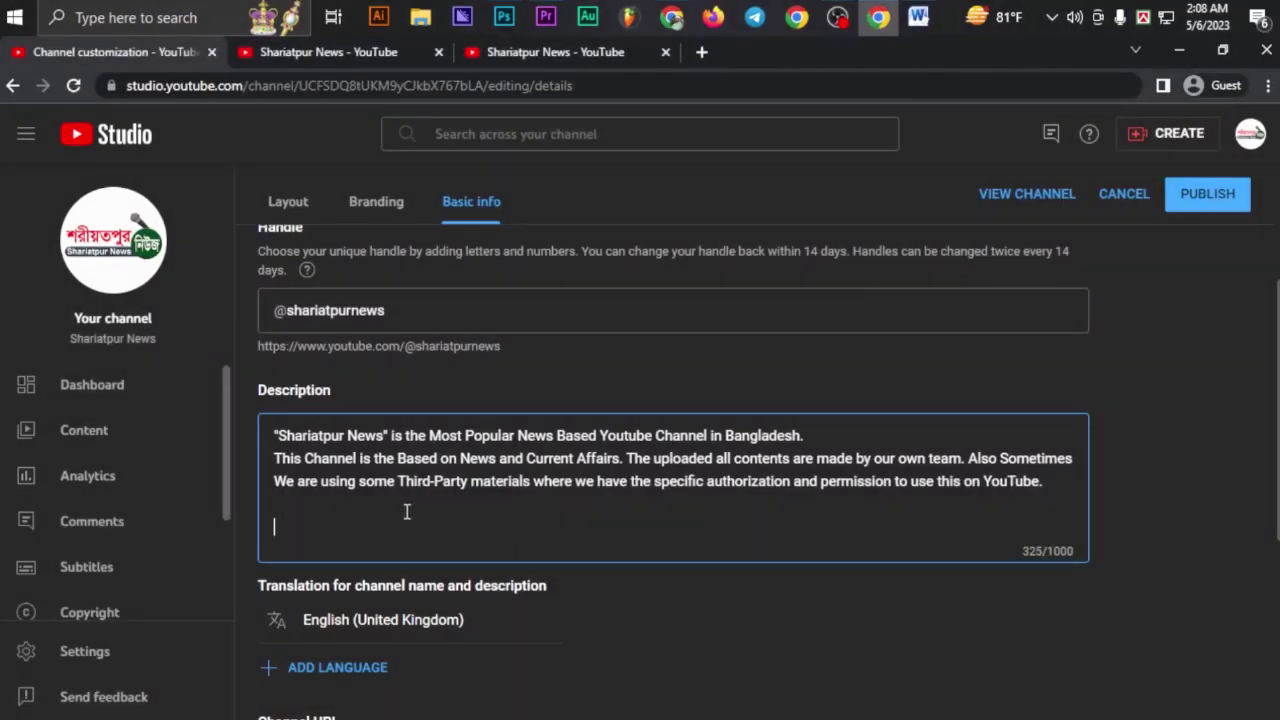
key(ctrl+v)
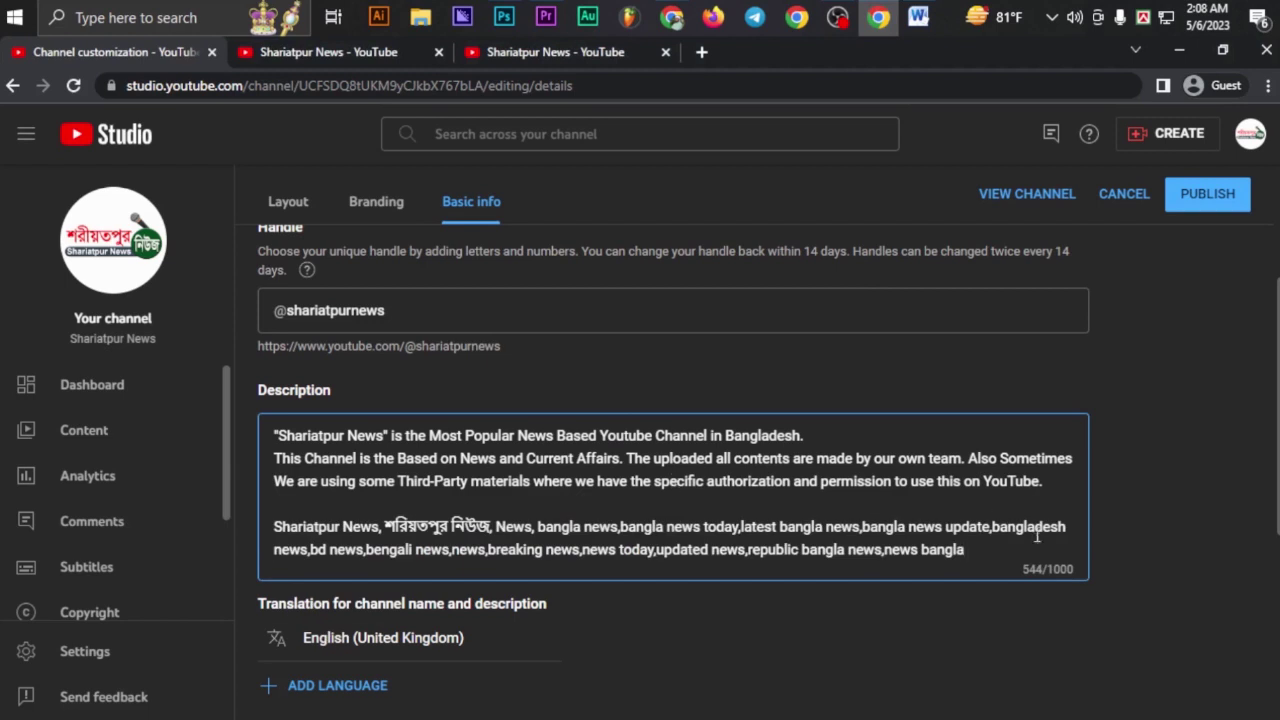
- Publish the new channel description and check it on the channel's public About page
click(1229, 210)
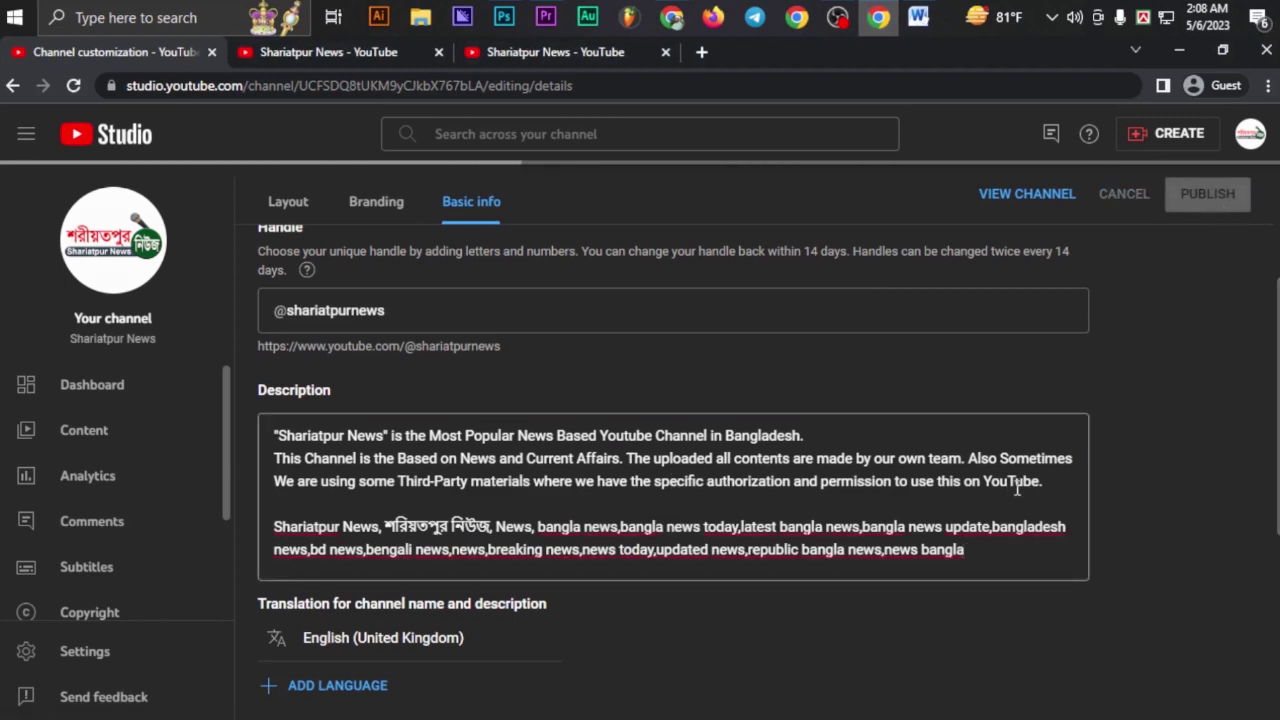
scroll(894, 520, down, 2)
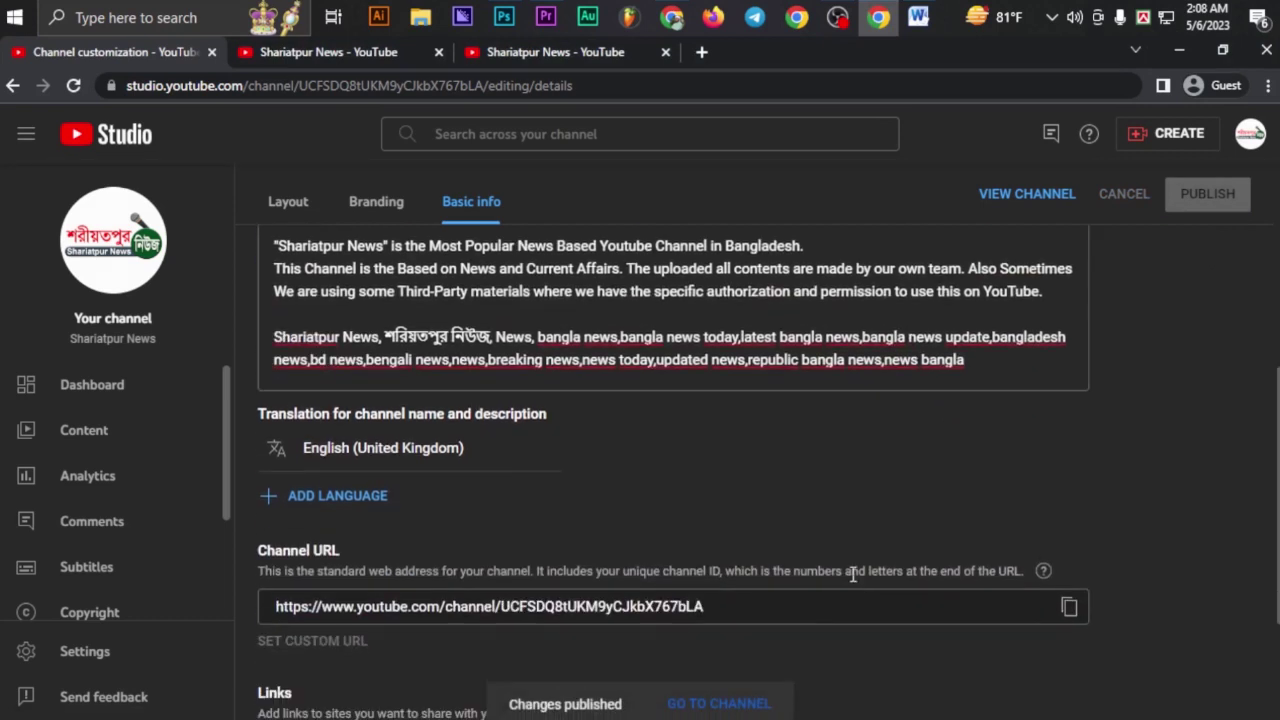
click(753, 703)
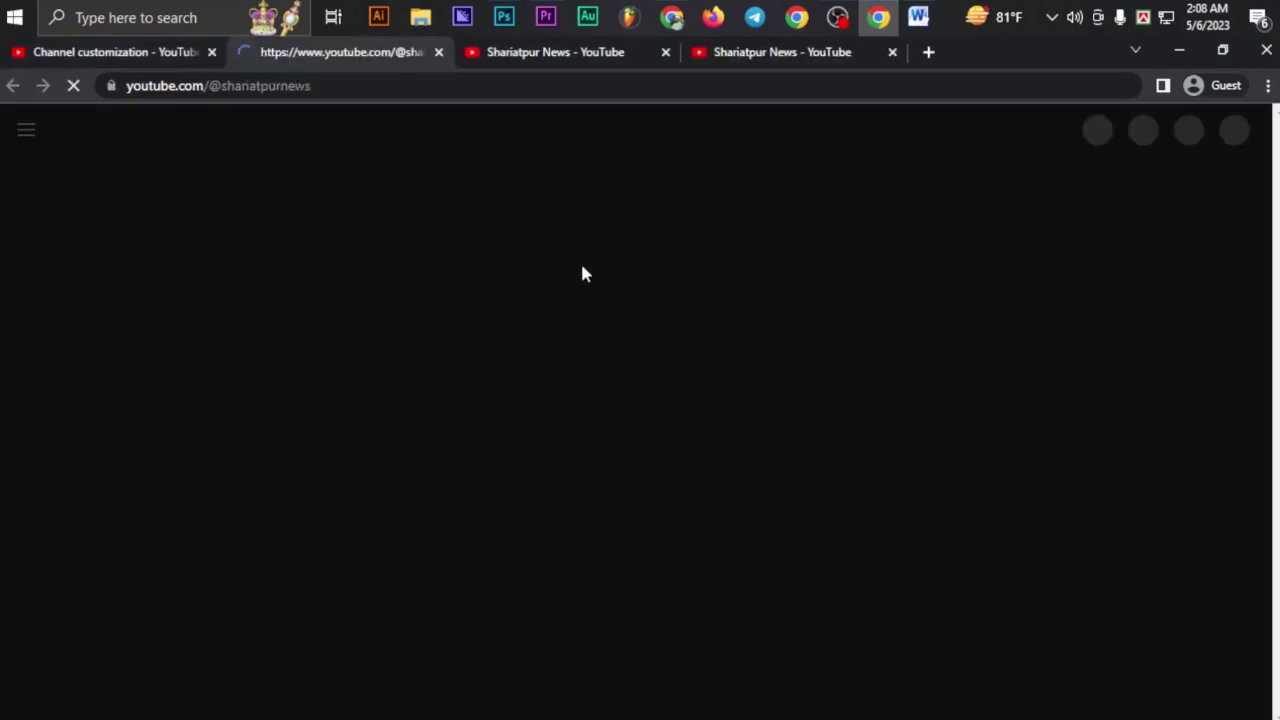
click(1022, 505)
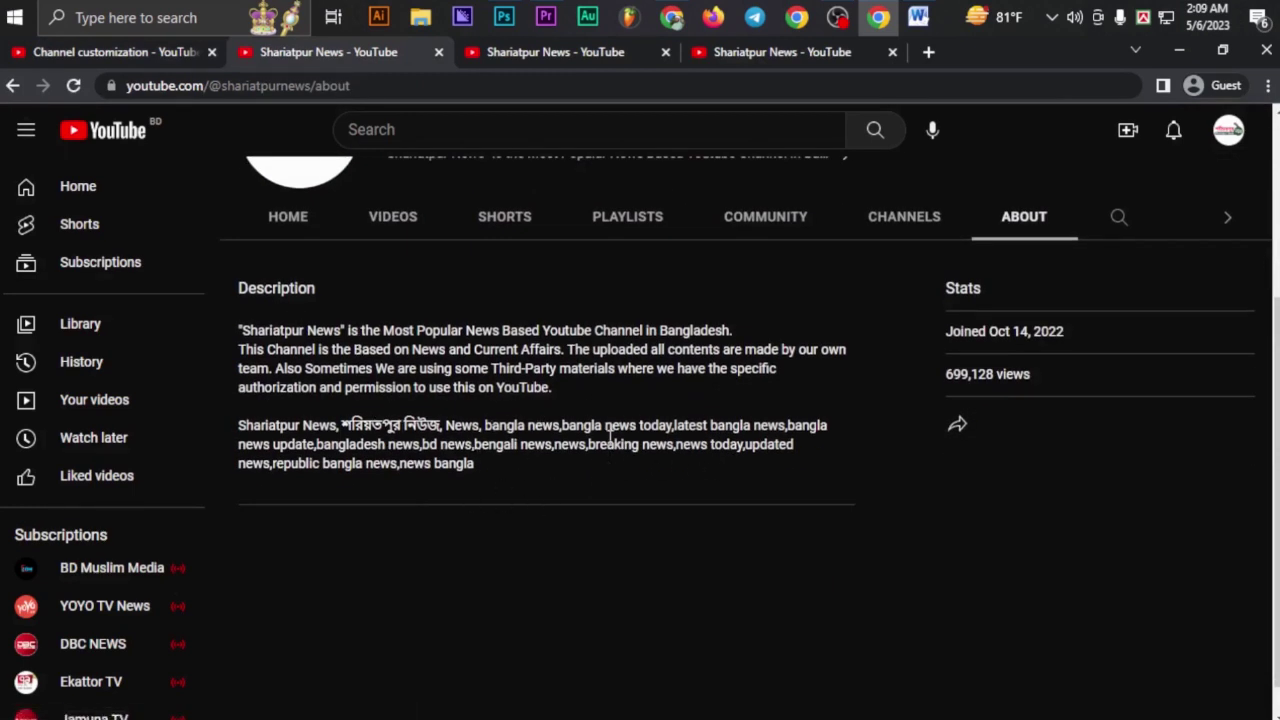
scroll(491, 490, up, 3)
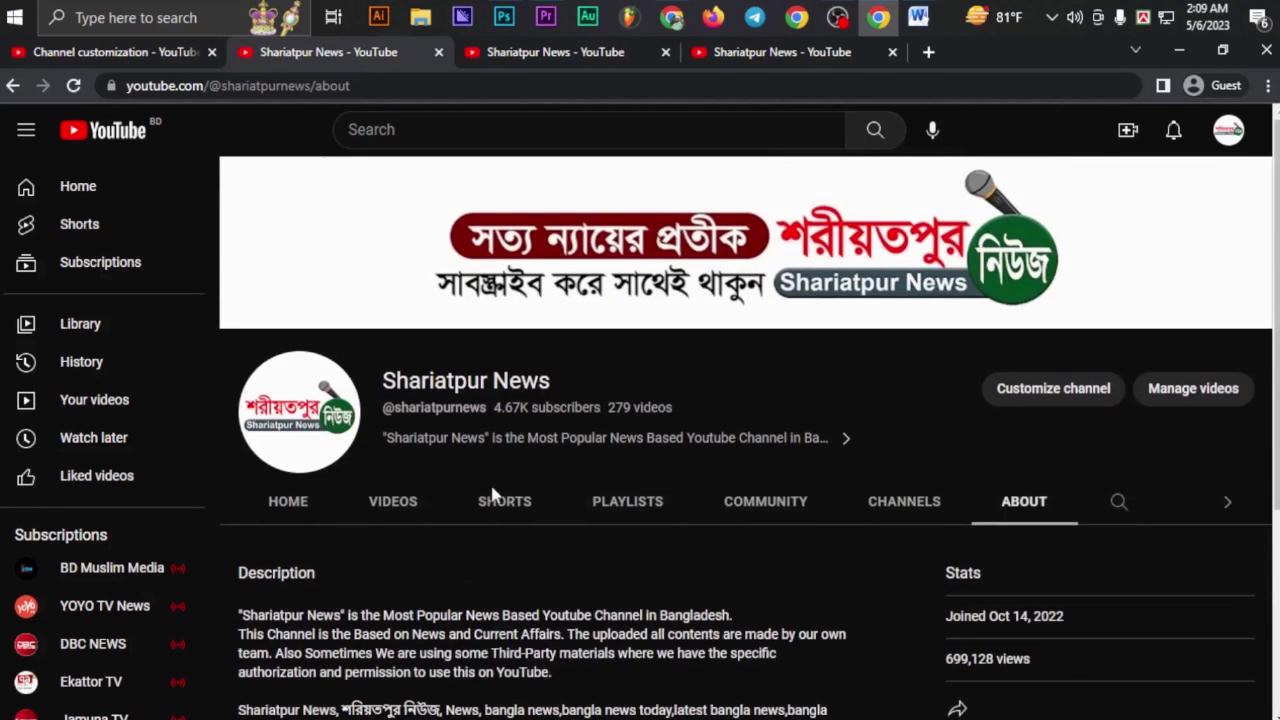
click(121, 61)
scroll(605, 445, down, 3)
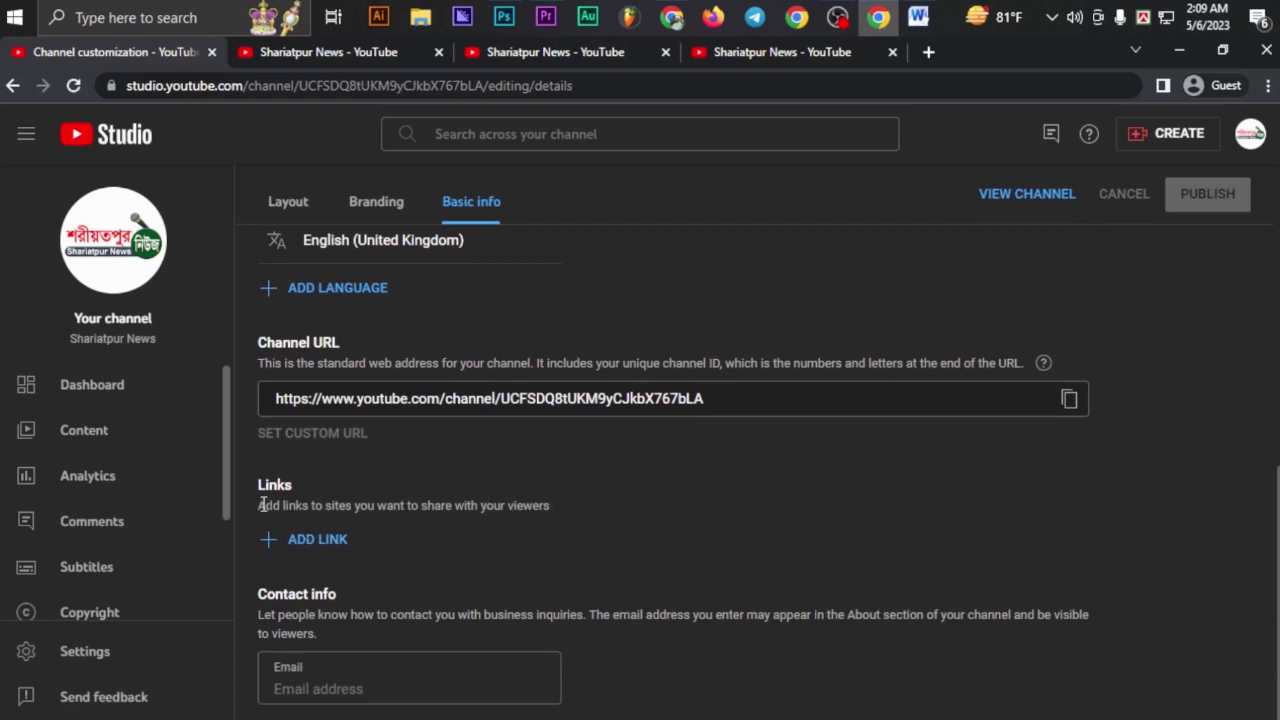
click(314, 545)
scroll(470, 555, down, 1)
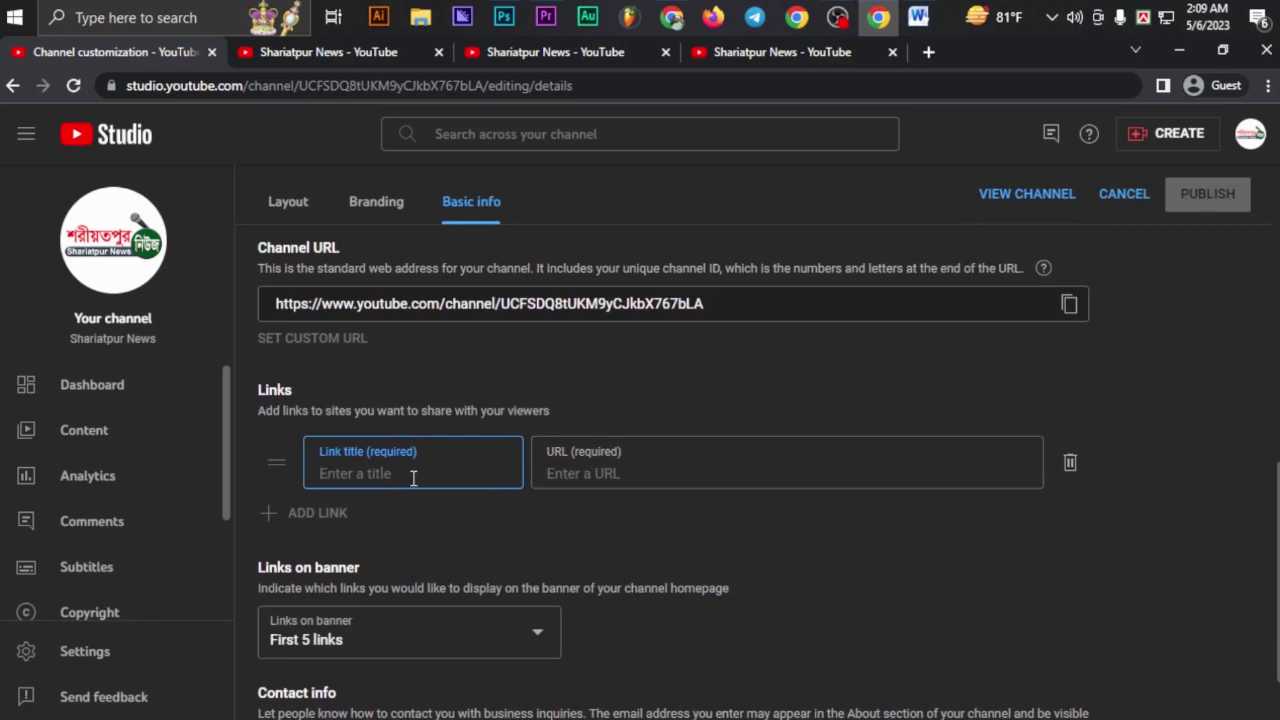
click(624, 474)
click(447, 475)
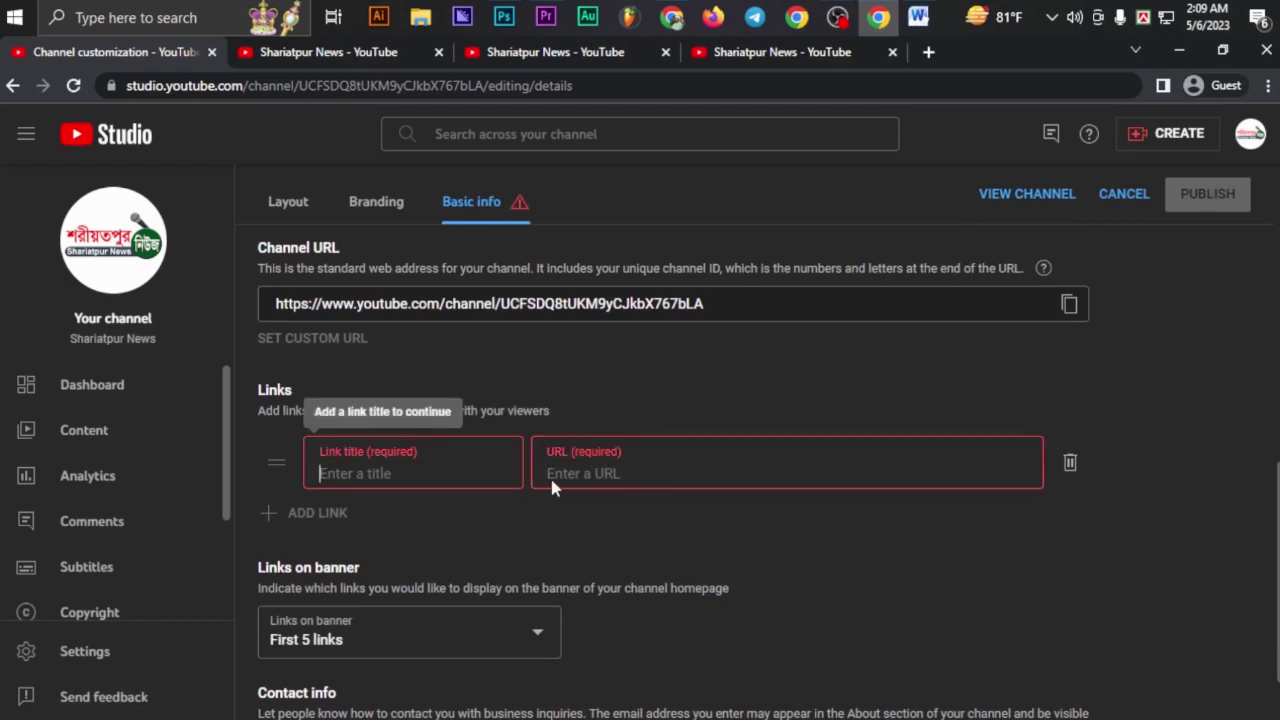
click(643, 476)
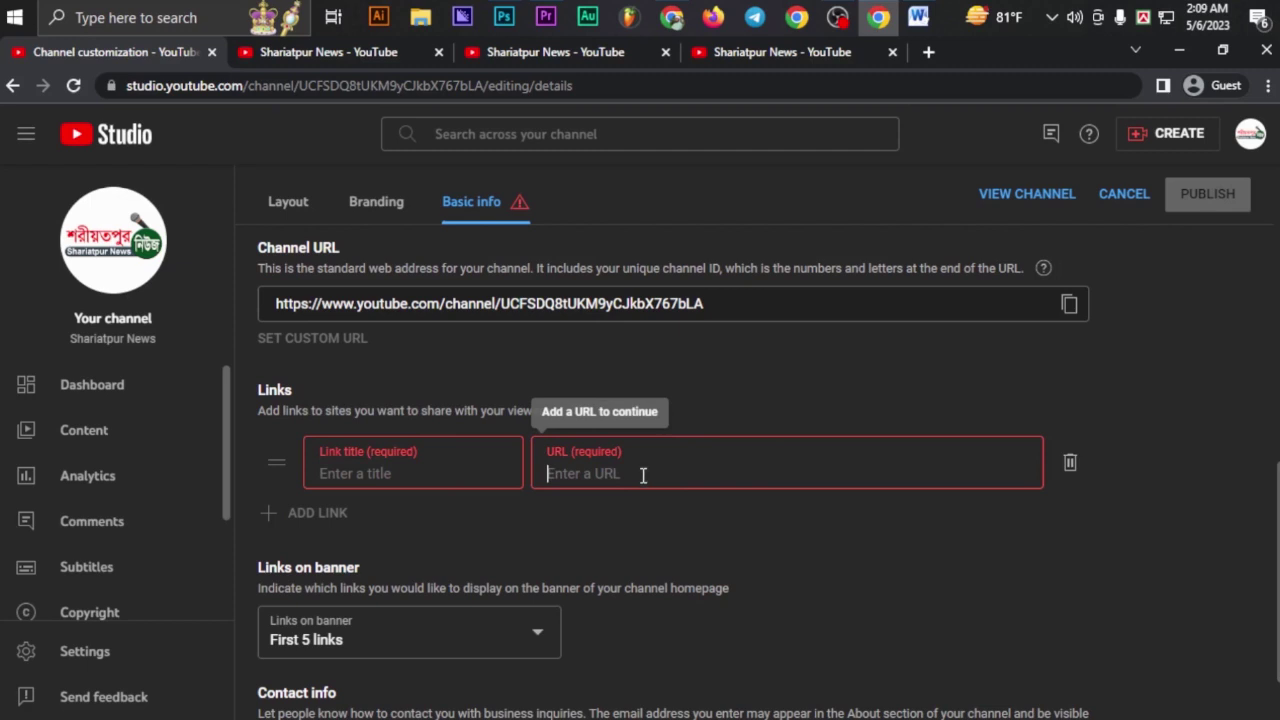
click(1070, 462)
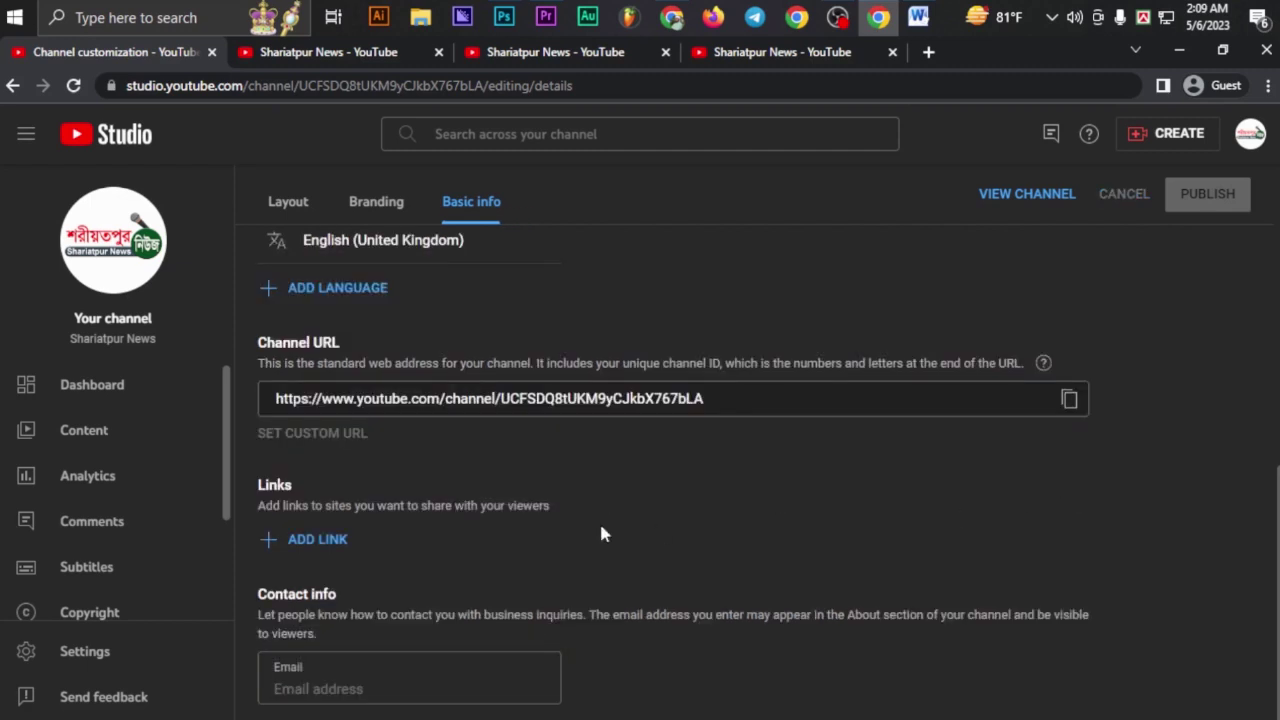
- Compare the channel name in the Basic info settings with the one on the channel's public Videos page
scroll(466, 526, up, 3)
scroll(466, 526, down, 3)
scroll(584, 570, up, 8)
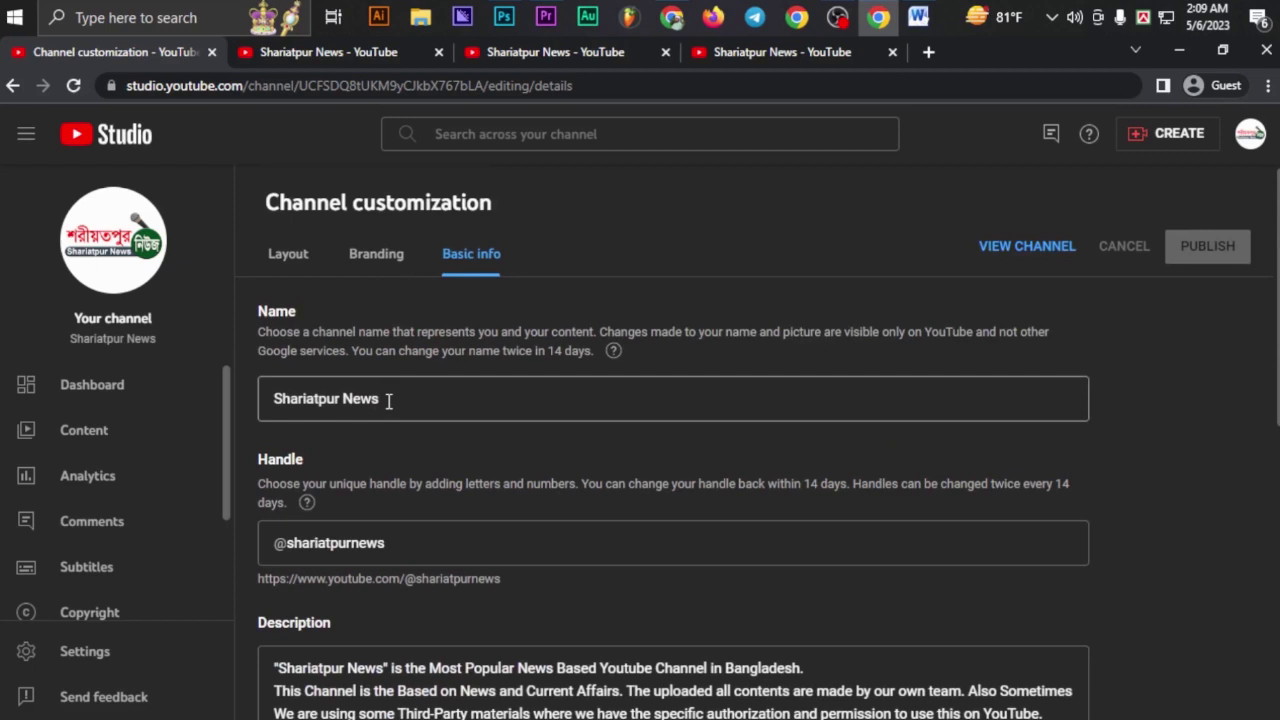
click(724, 52)
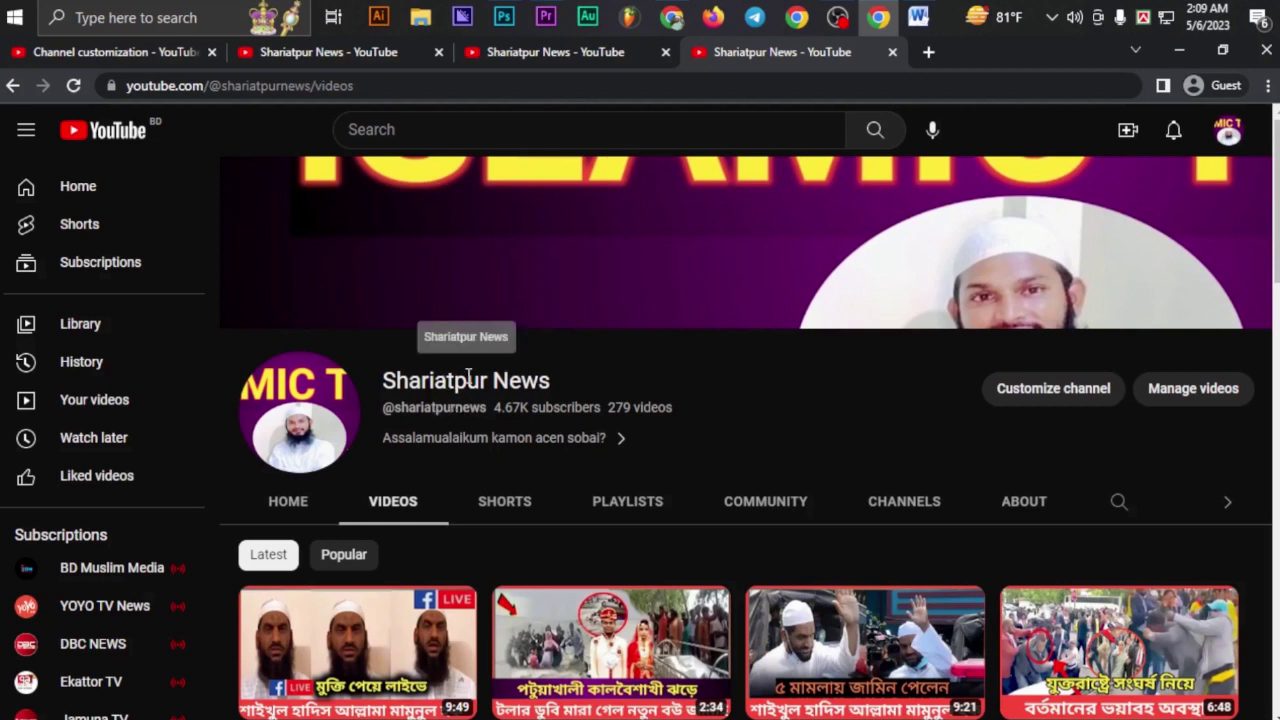
drag(555, 381, 386, 392)
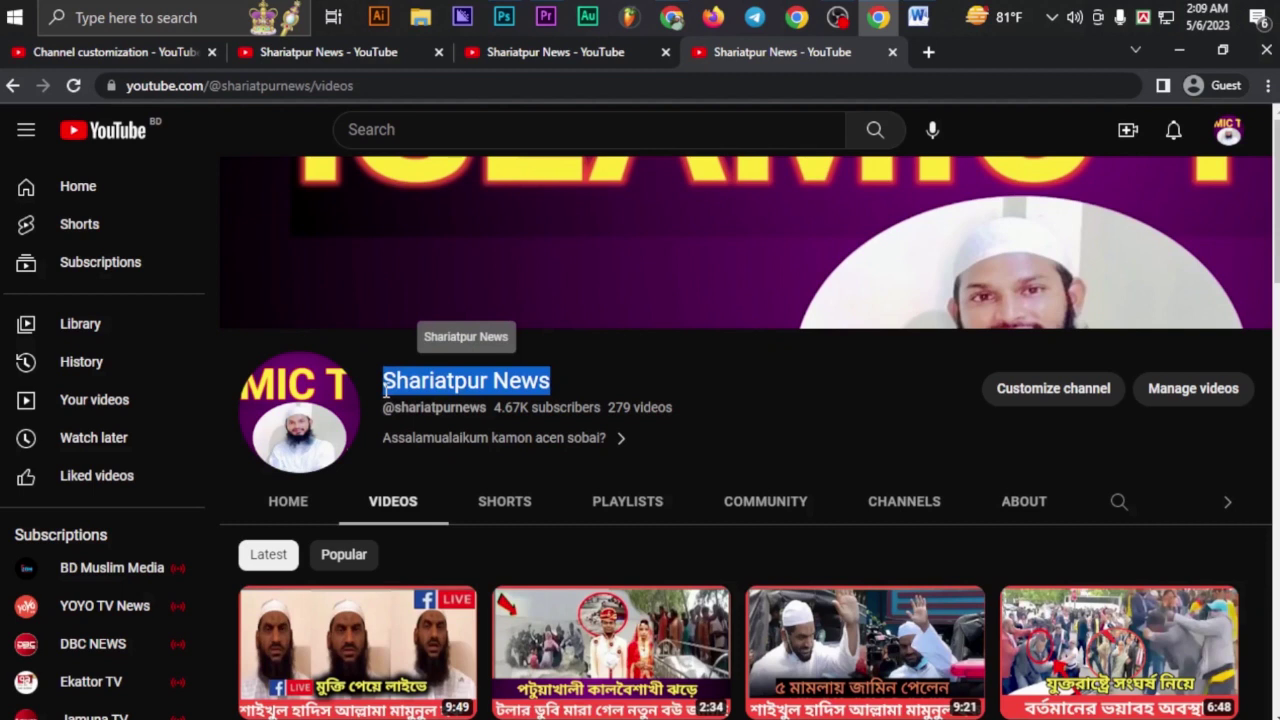
click(437, 388)
- Reload the outdated public About page of the channel and check its description and header
click(574, 51)
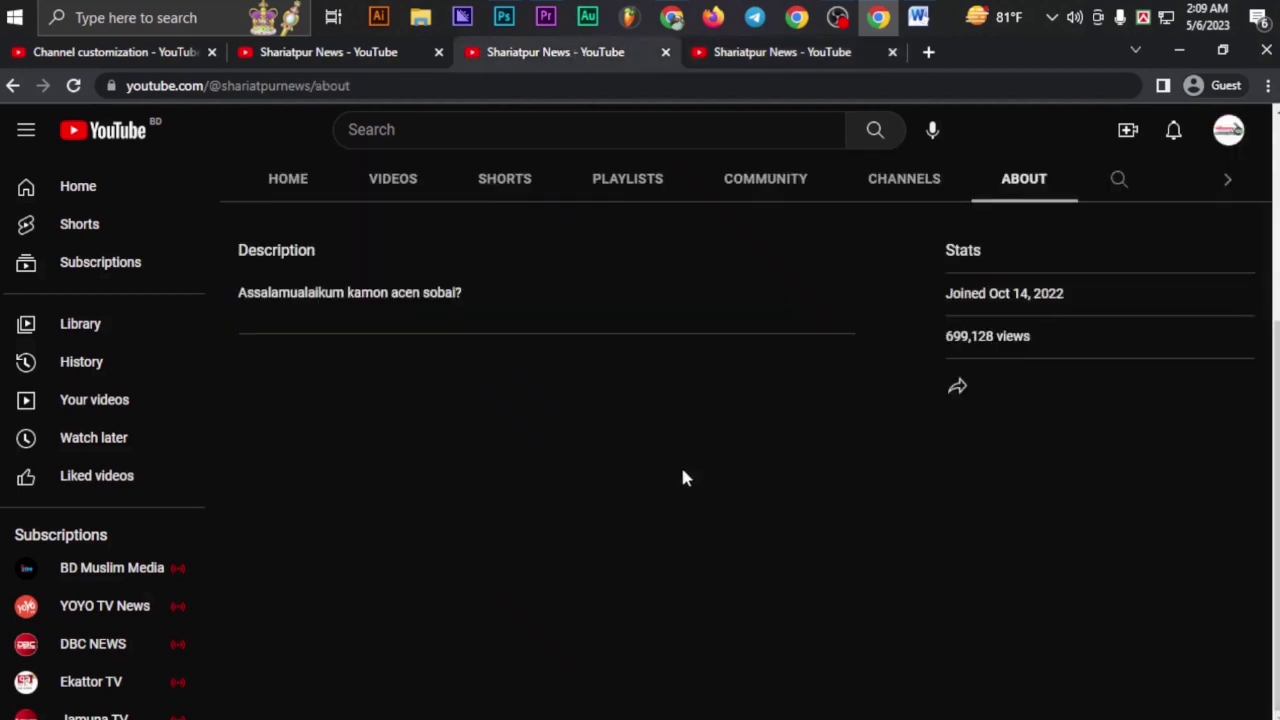
scroll(640, 440, up, 4)
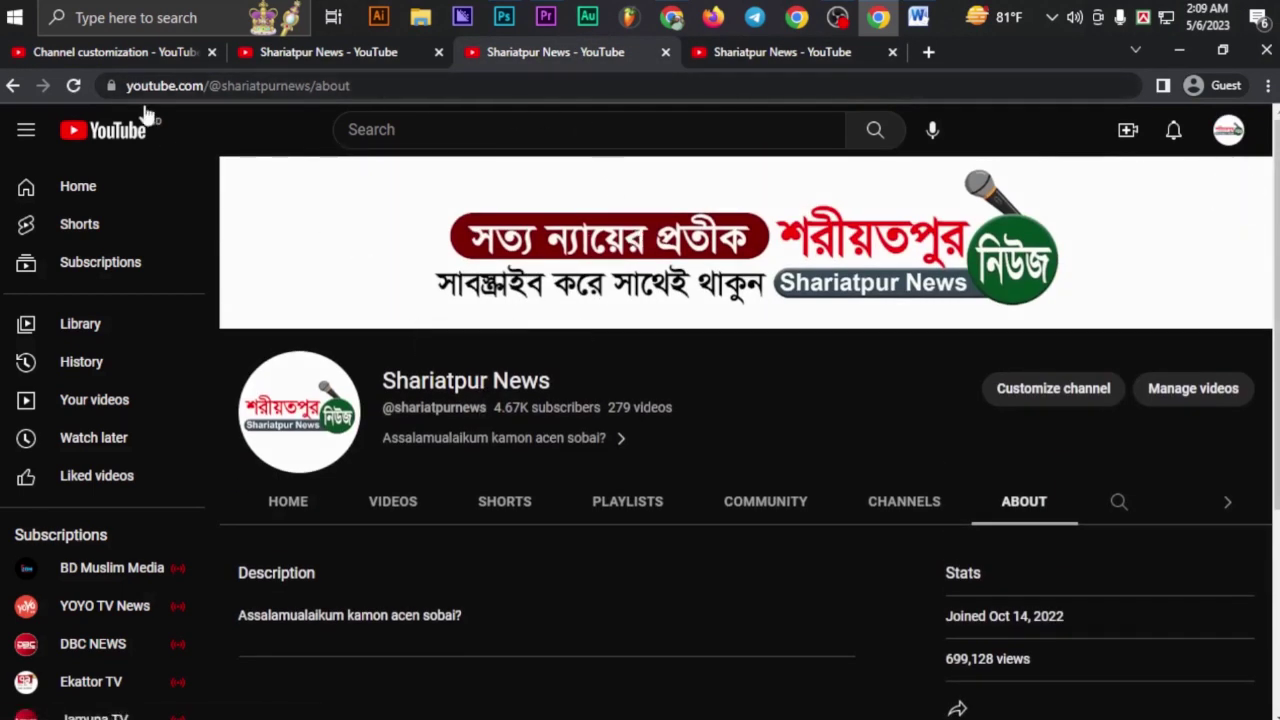
click(73, 85)
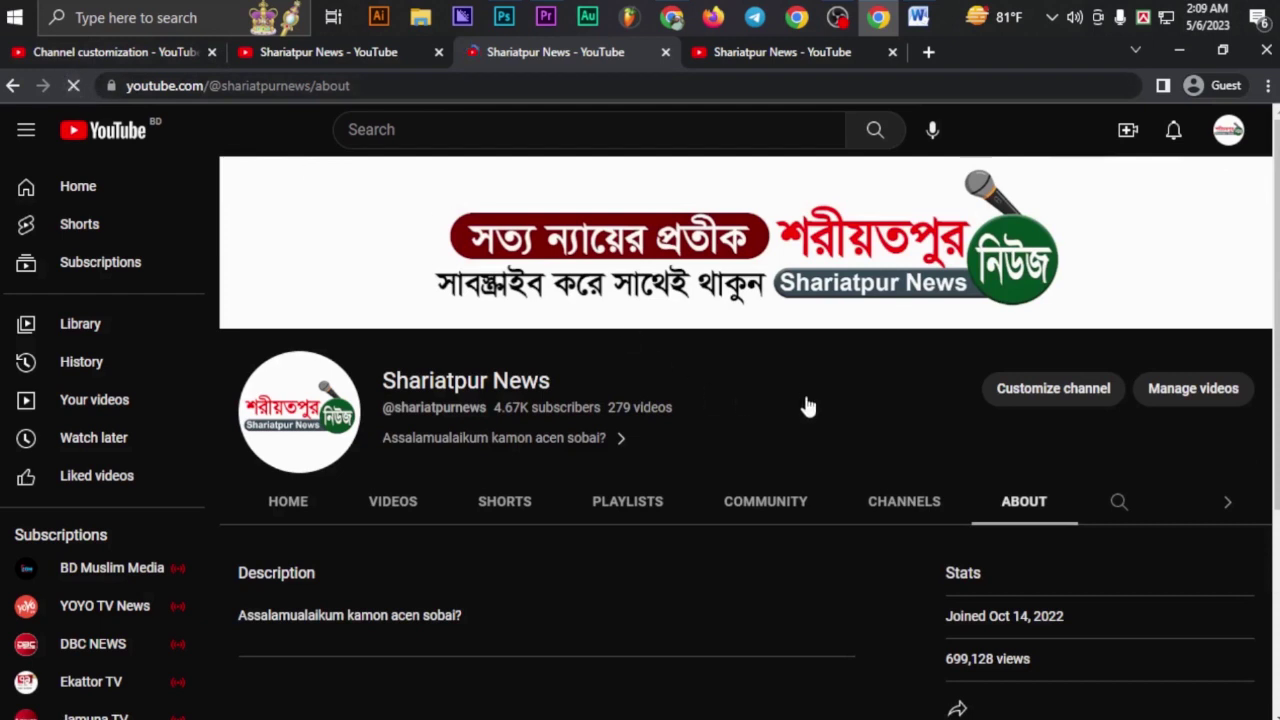
scroll(790, 400, down, 3)
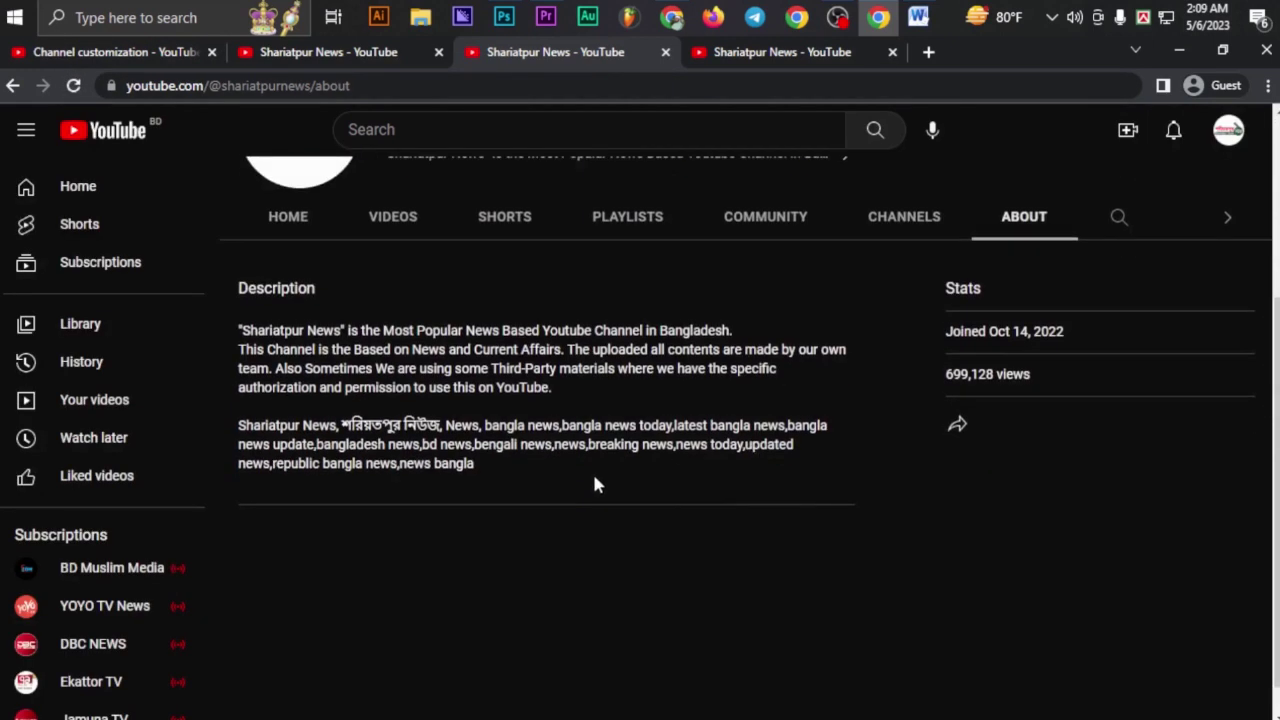
scroll(601, 463, up, 3)
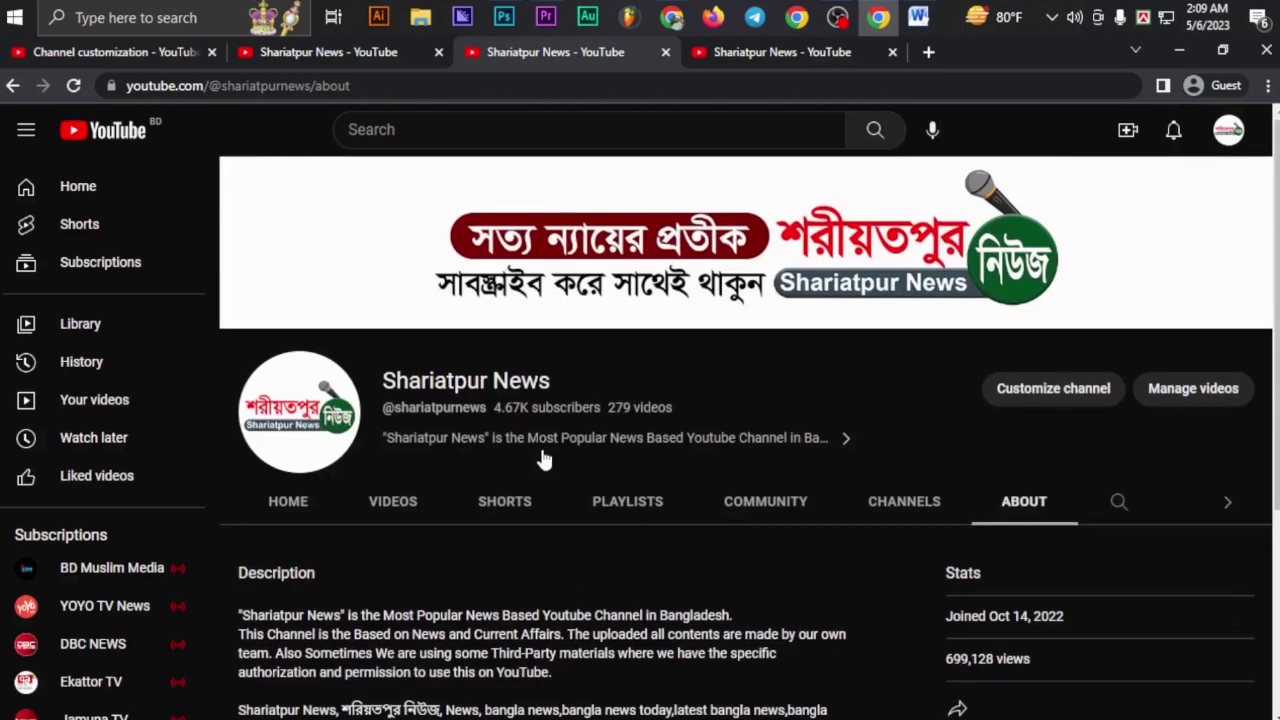
click(306, 51)
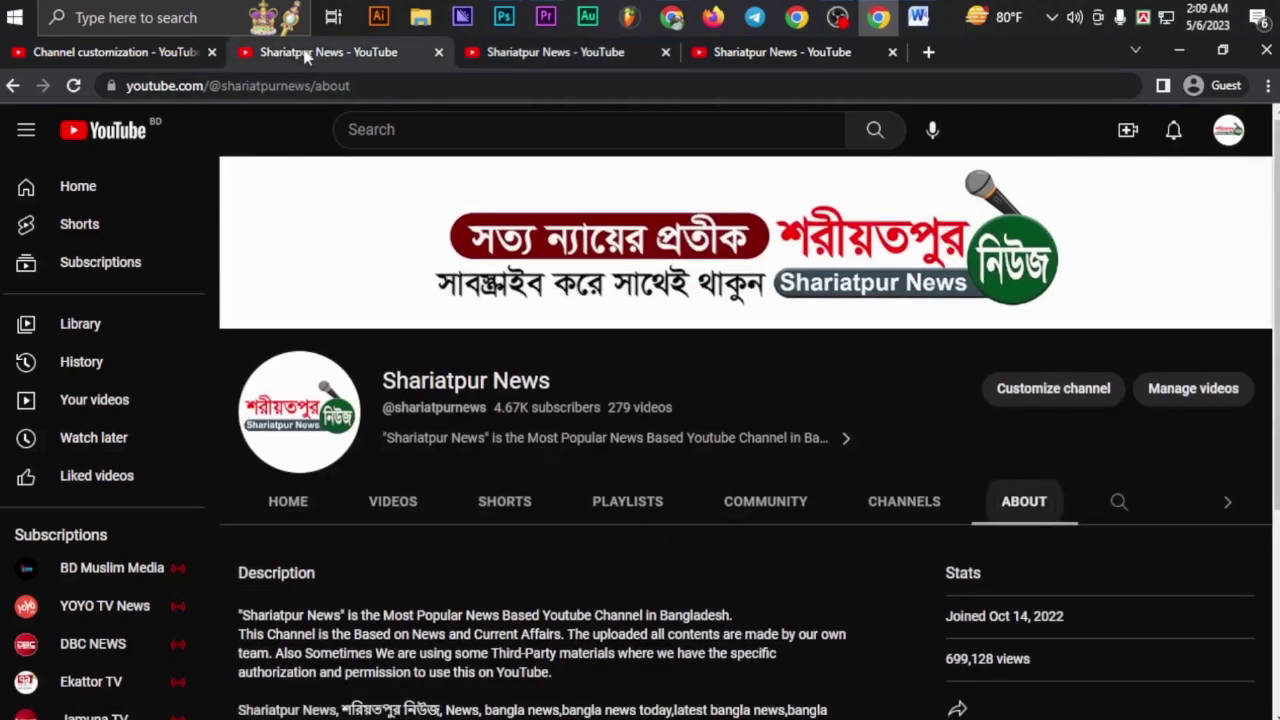
- Review the Basic info, Branding and Layout sections of the channel customization
click(145, 52)
scroll(427, 483, down, 6)
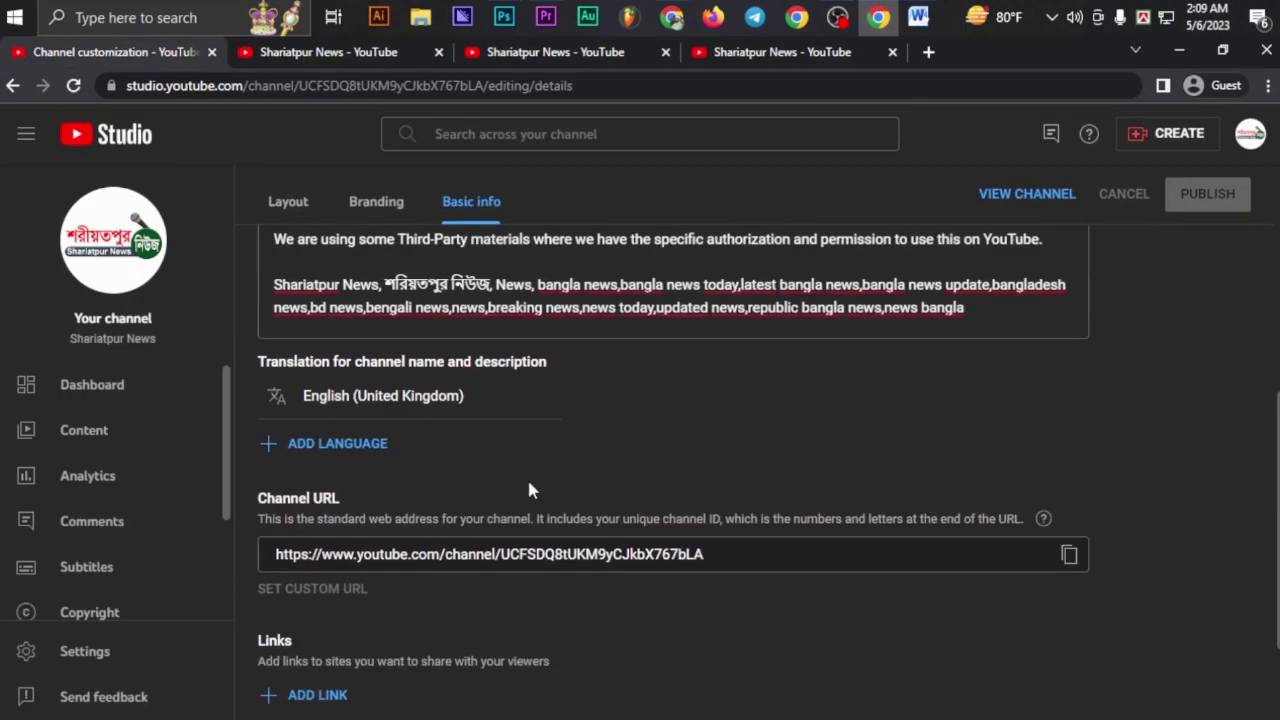
scroll(529, 486, up, 4)
scroll(441, 400, up, 3)
click(370, 257)
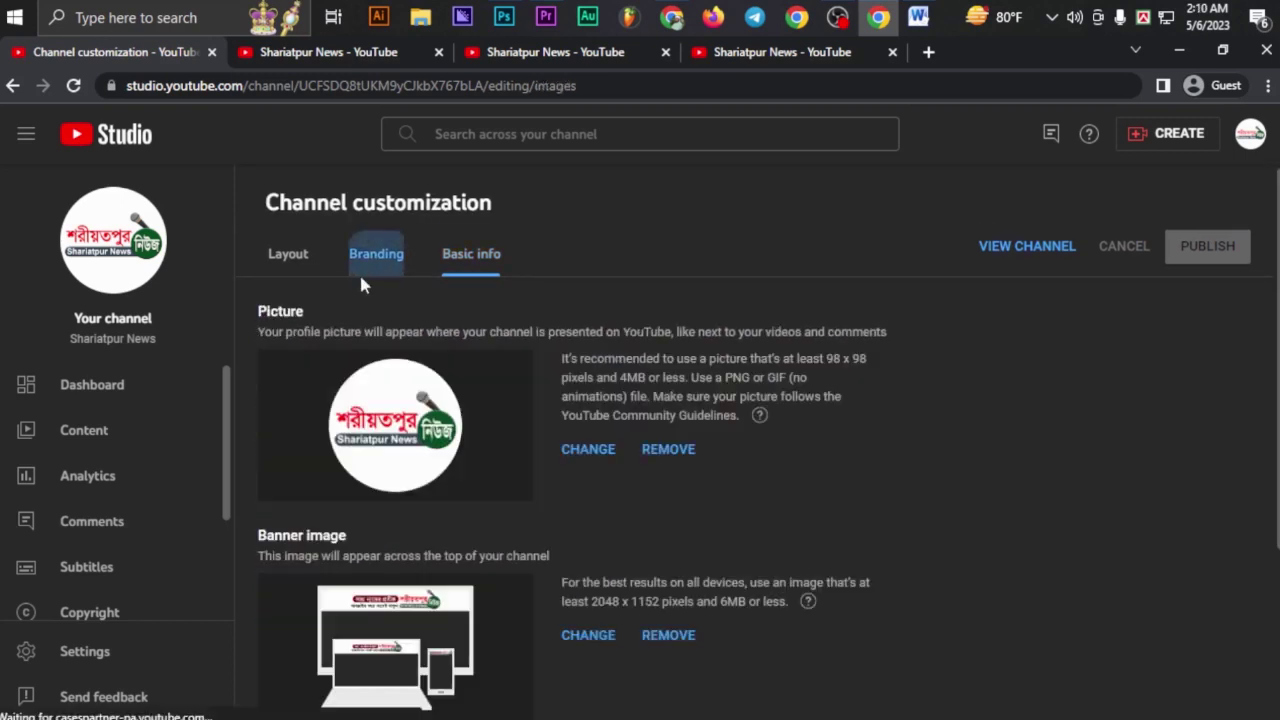
click(289, 256)
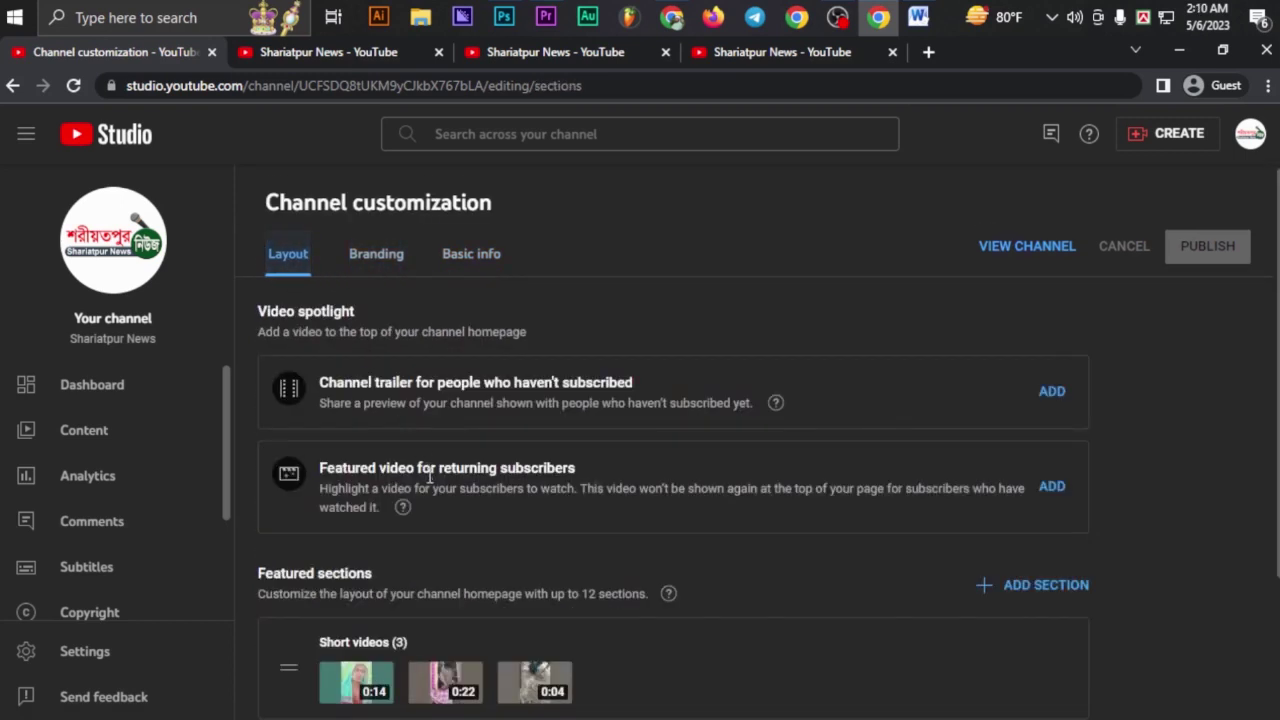
scroll(483, 497, down, 3)
scroll(100, 520, down, 3)
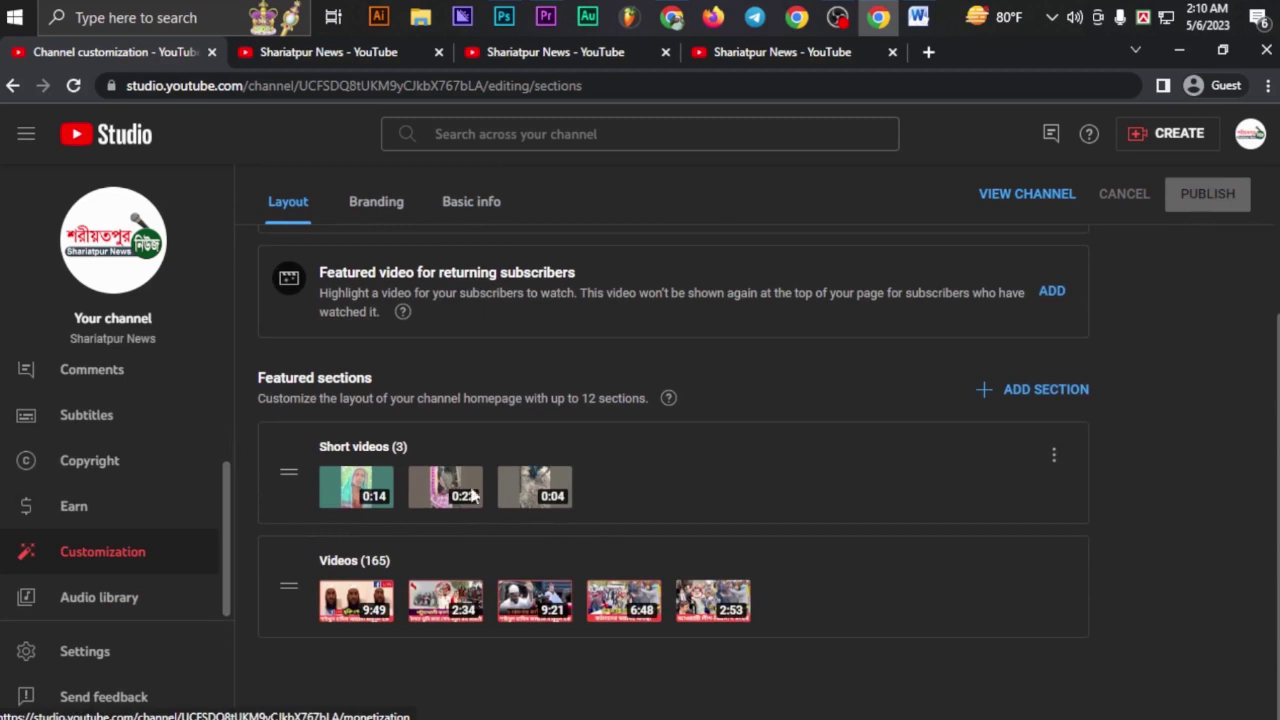
- Open the channel settings and look through the country of residence options, the keywords field and the advanced audience settings
click(140, 662)
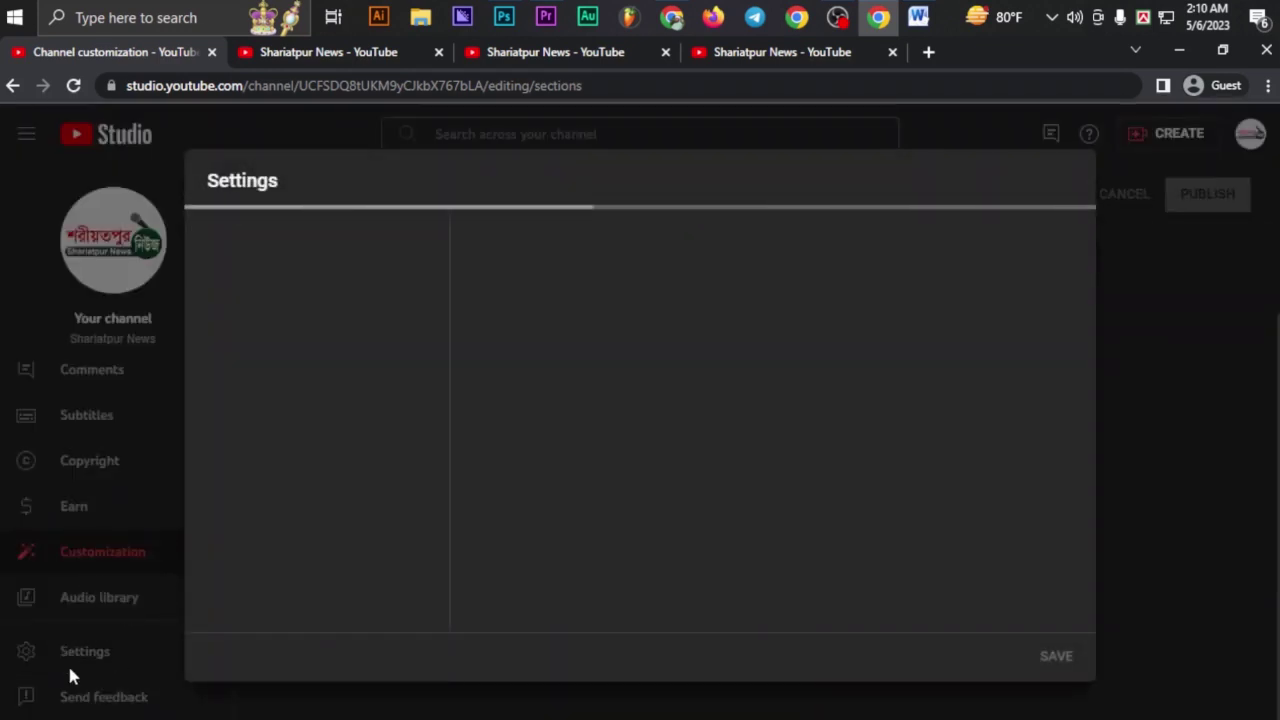
click(262, 298)
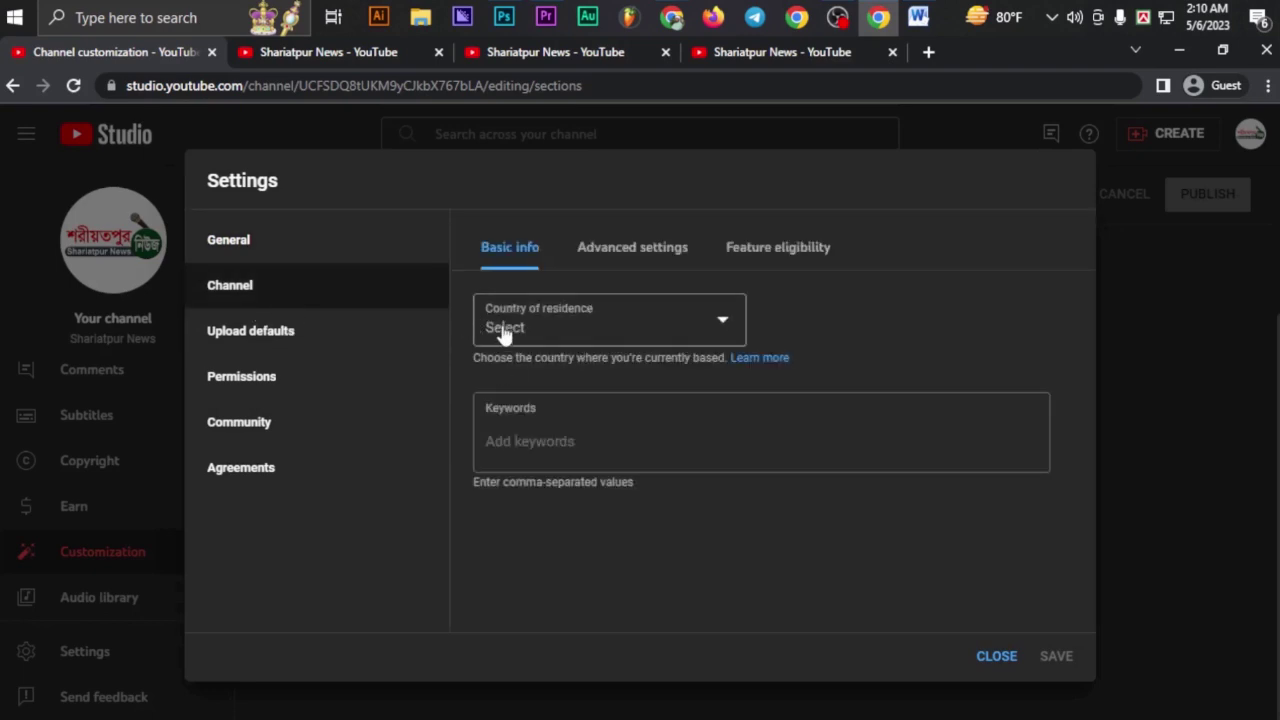
click(714, 327)
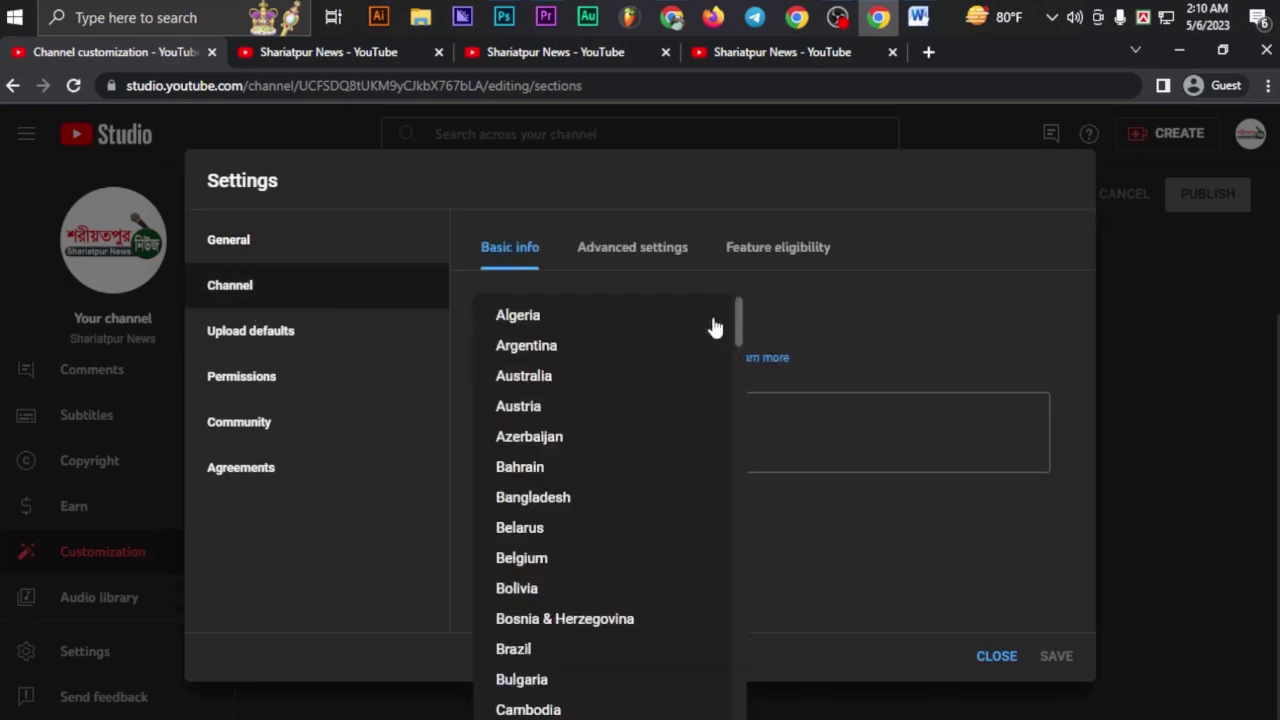
click(825, 325)
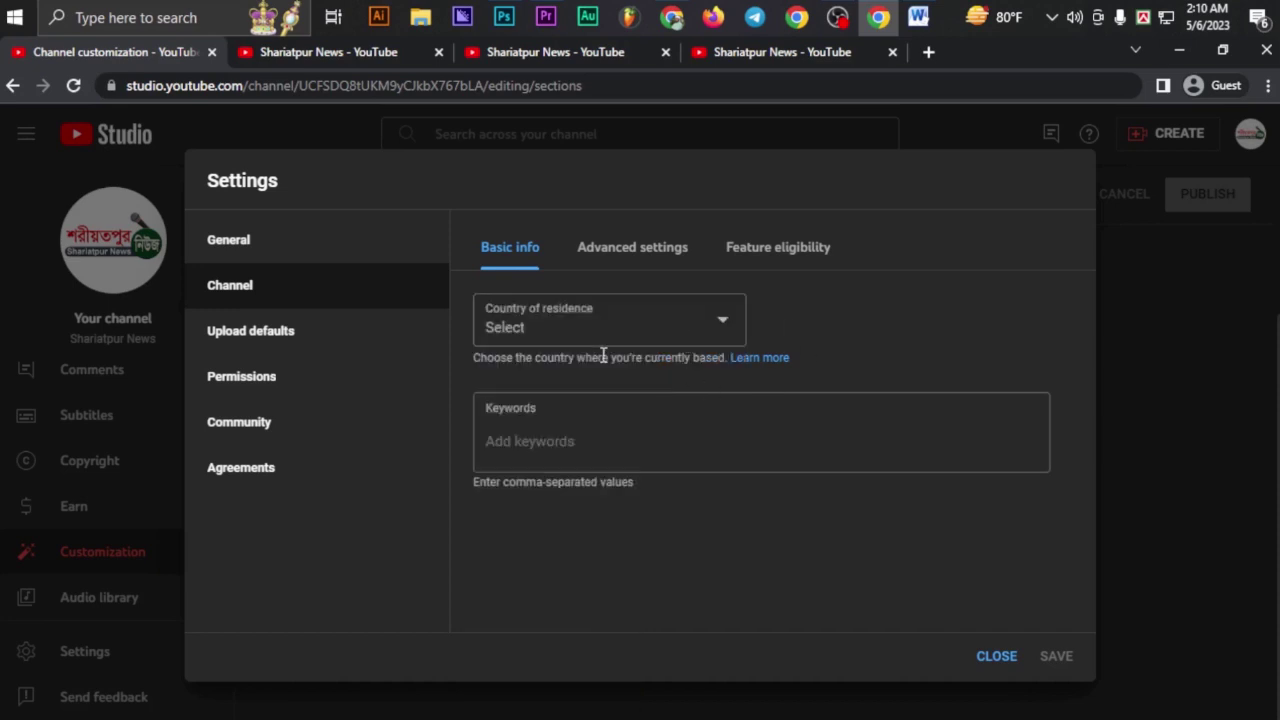
click(606, 441)
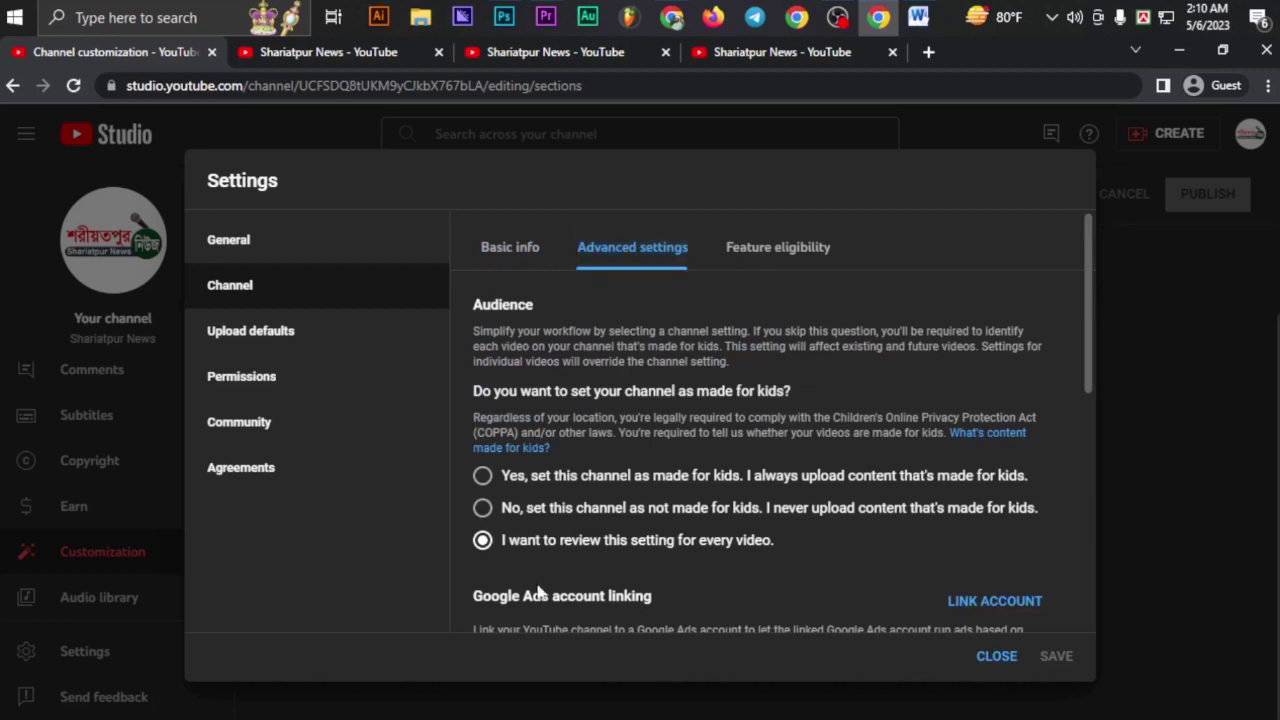
- Set the channel's country of residence to United States in the basic channel settings
scroll(585, 527, down, 2)
scroll(747, 373, up, 2)
click(502, 258)
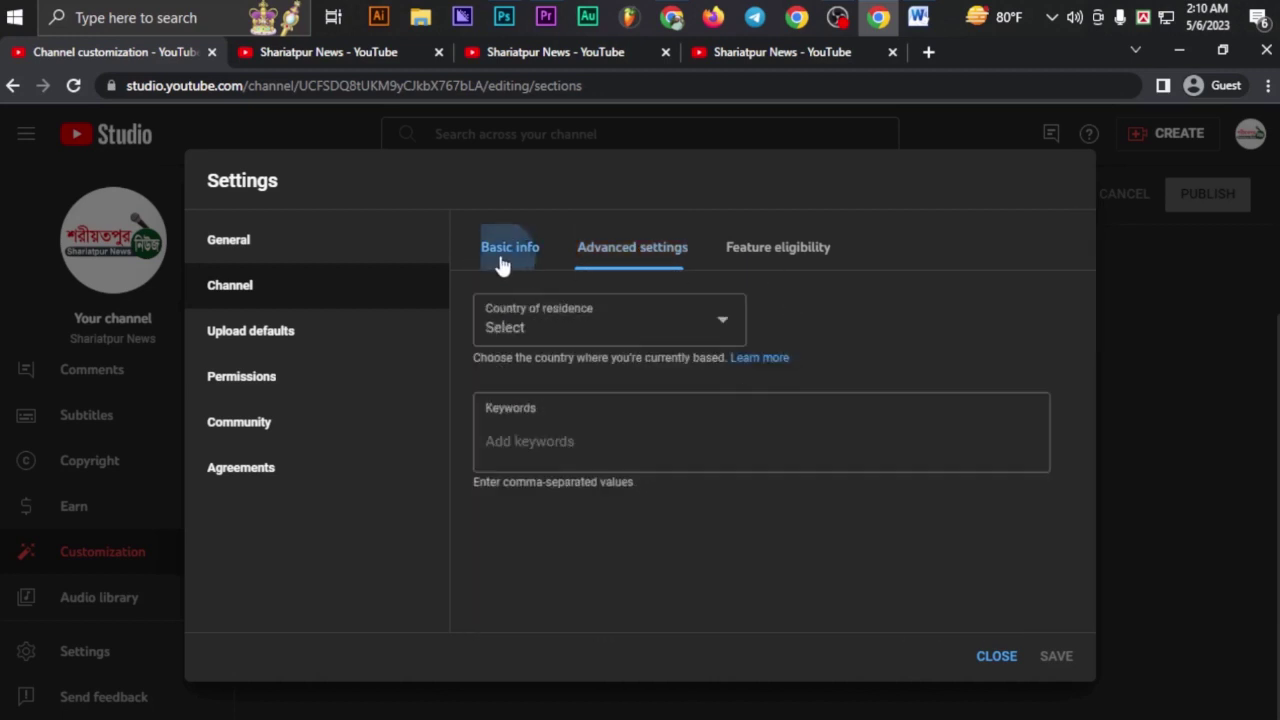
click(724, 324)
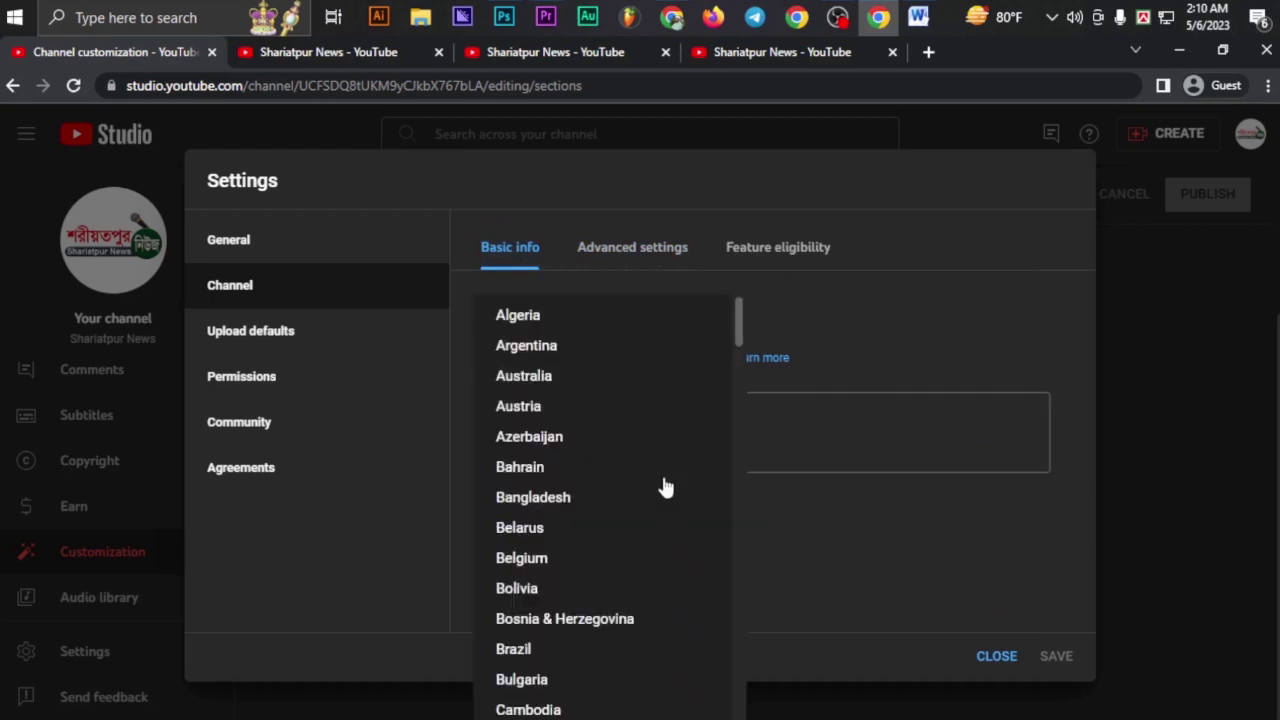
scroll(628, 517, down, 4)
scroll(628, 517, down, 11)
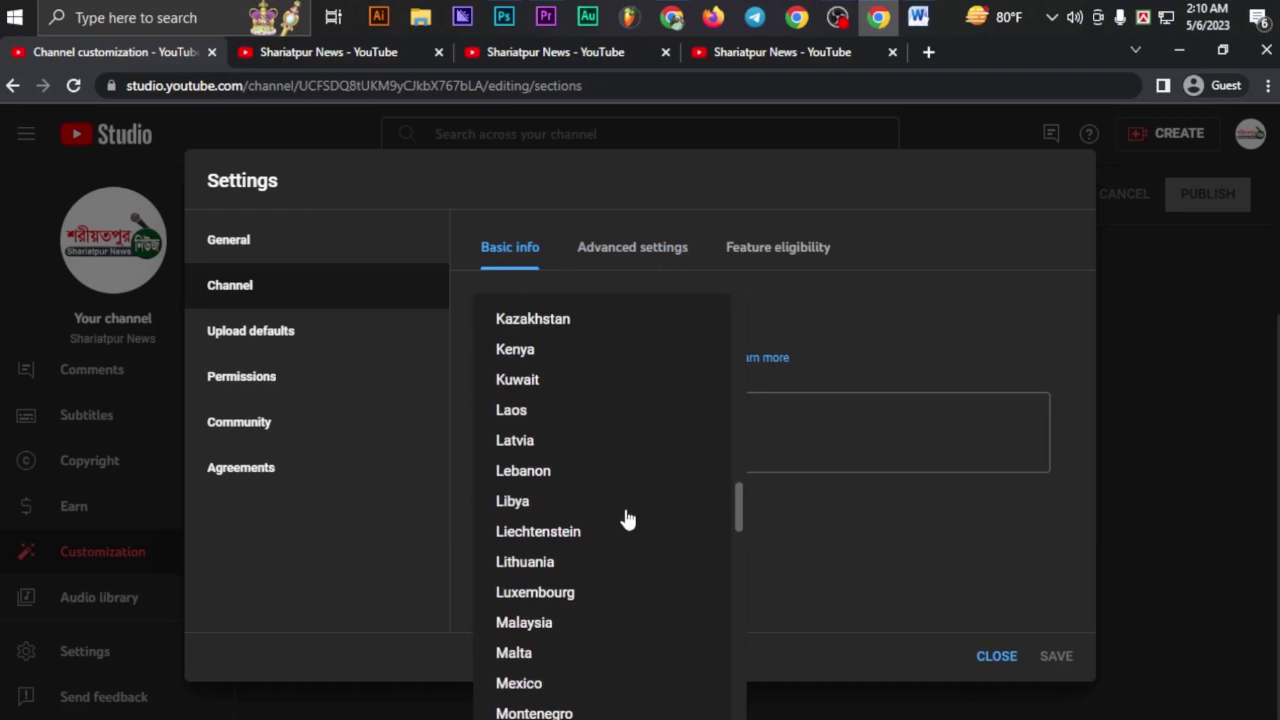
scroll(628, 517, down, 15)
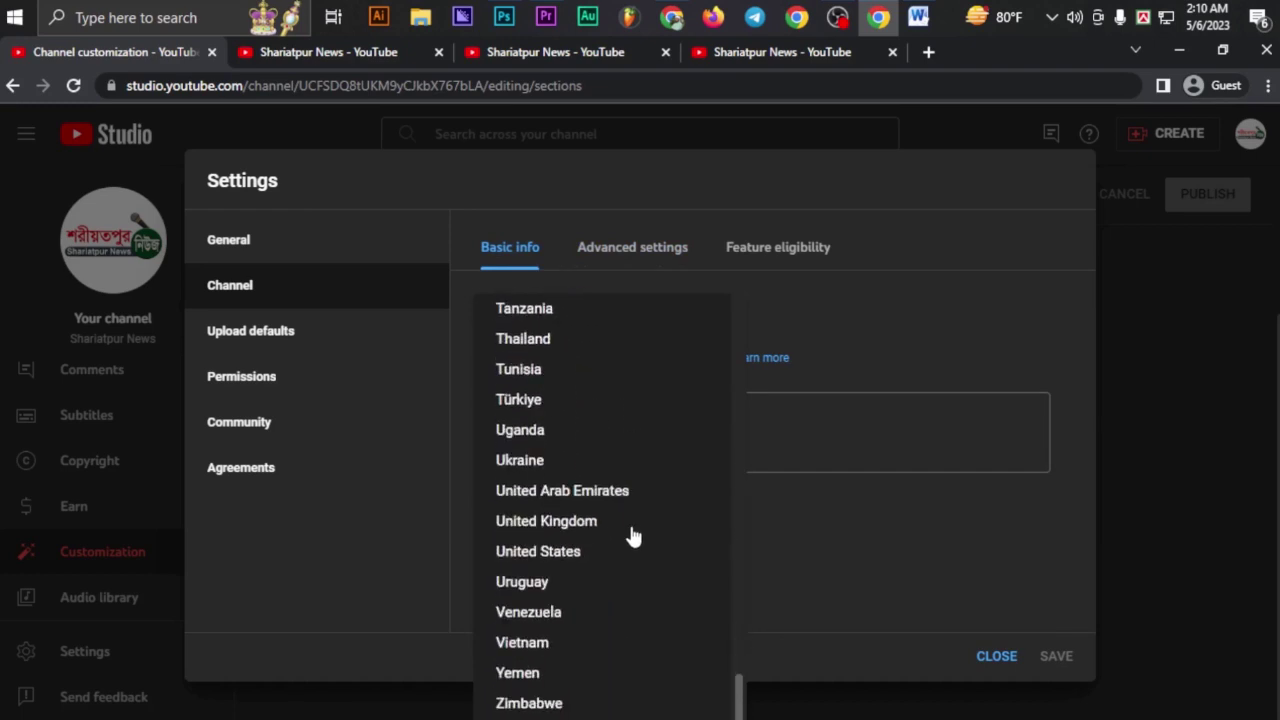
click(580, 553)
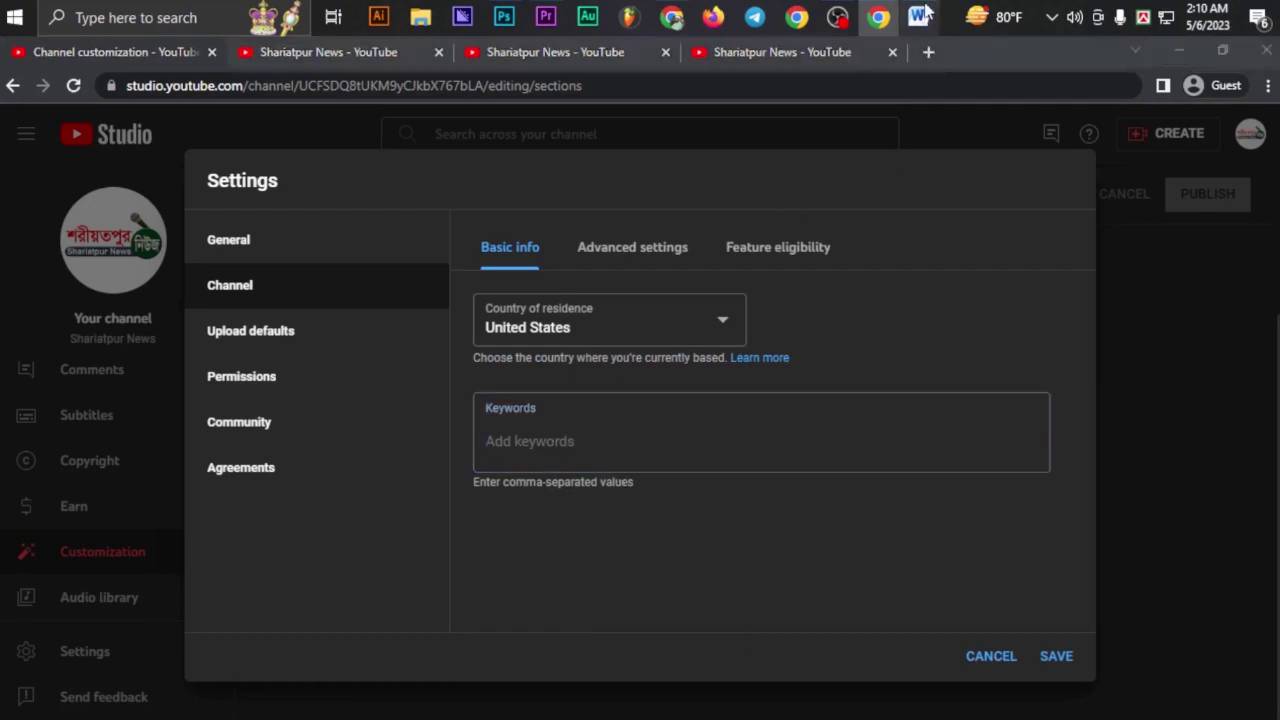
- Copy the full keyword list, from "Shariatpur News" through "news bangla", from the Word document into the channel's Keywords field
click(918, 17)
click(658, 466)
scroll(649, 453, up, 1)
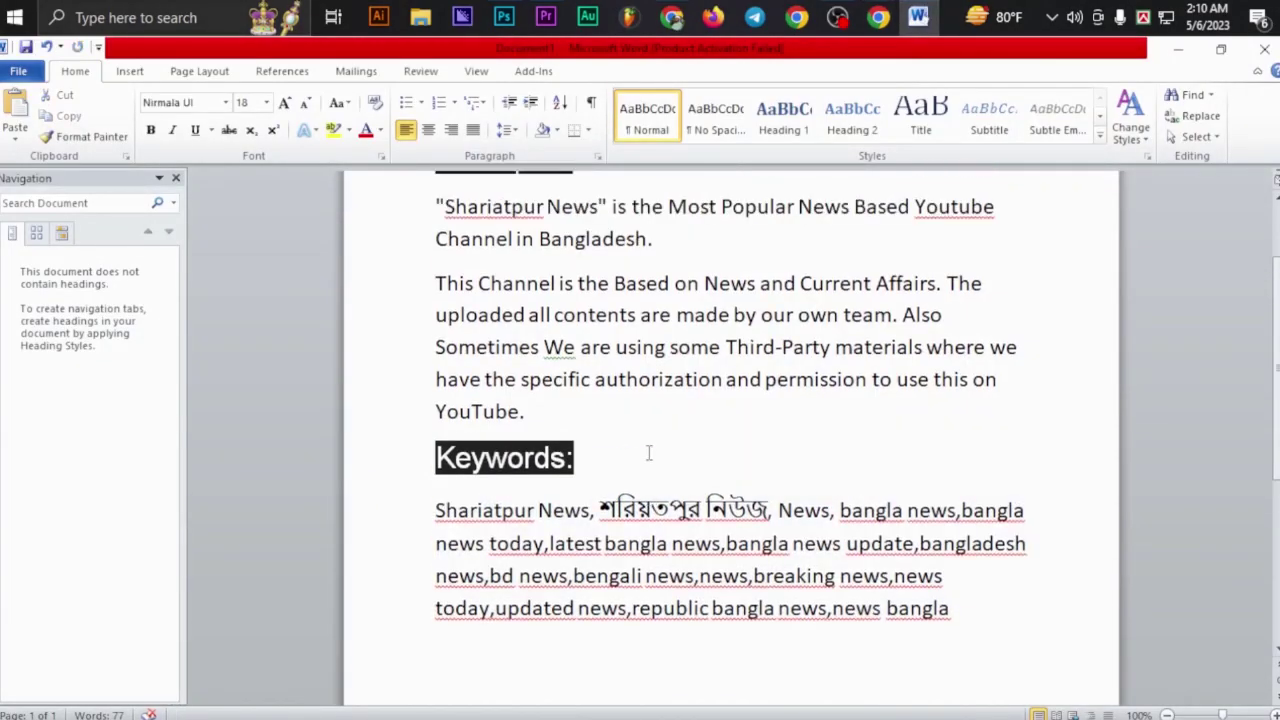
scroll(641, 459, down, 1)
drag(430, 466, 950, 563)
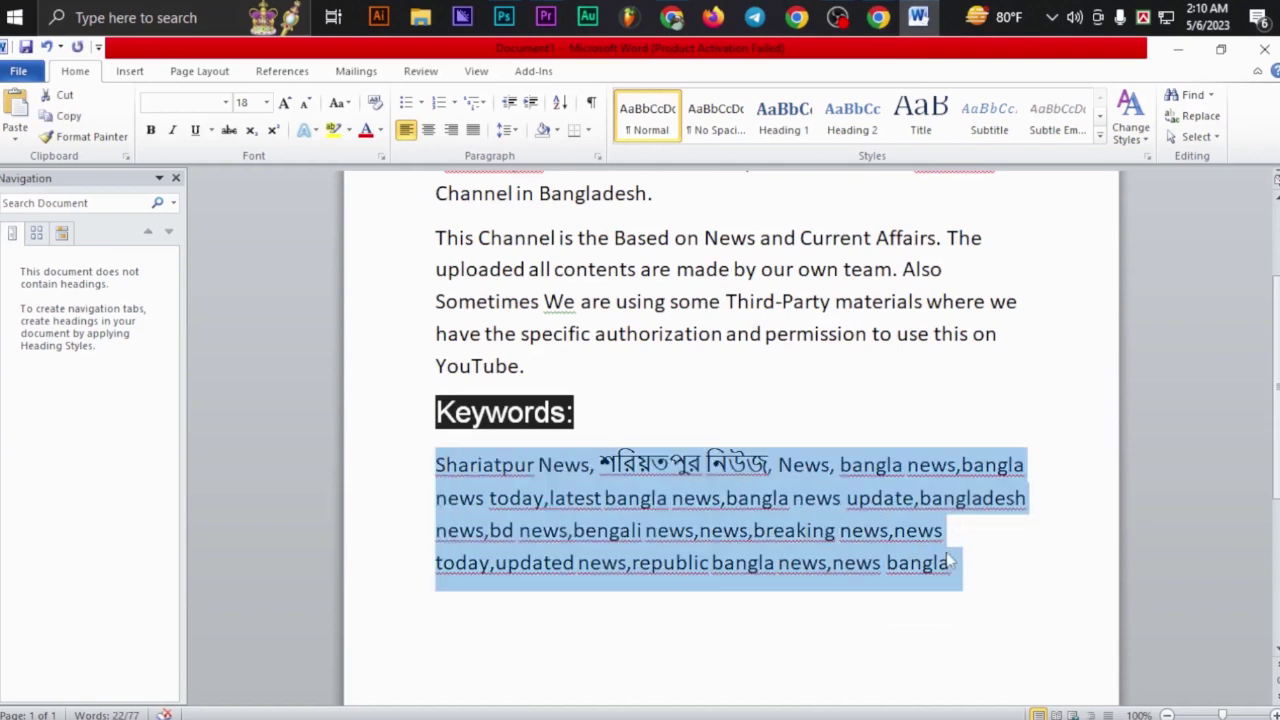
click(875, 563)
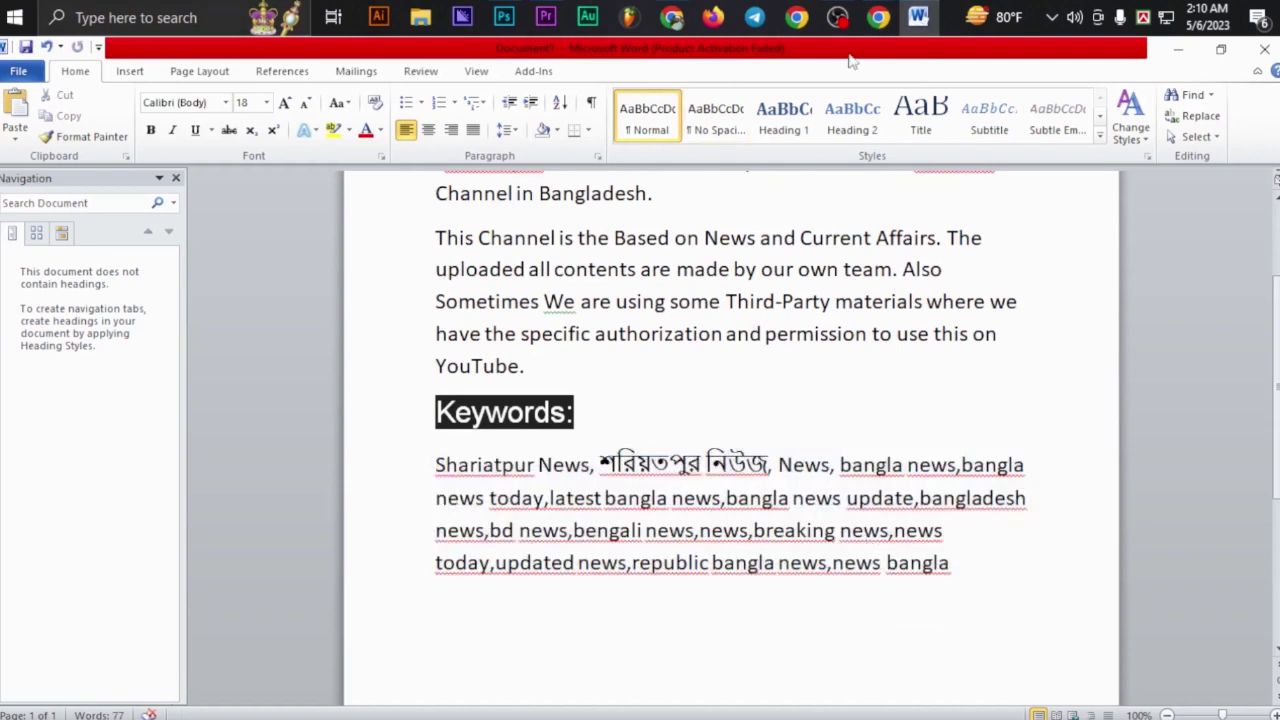
click(878, 17)
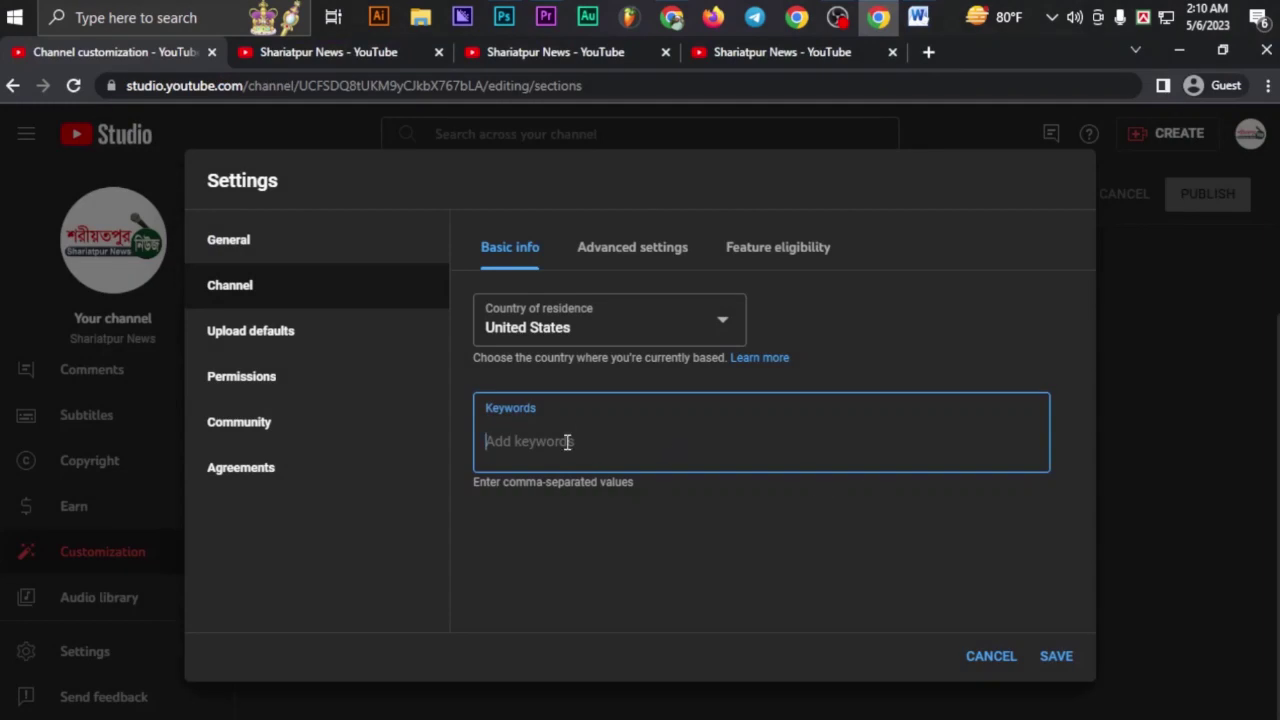
text(Shariatpur News, শরীয়তপুর নিউজ, News, bangla news, bangla news today, latest bangla news, bangla news update, bangladesh news, bd news, bengali news, news, breaking news, news today, updated news, republic bangla news, news bangla)
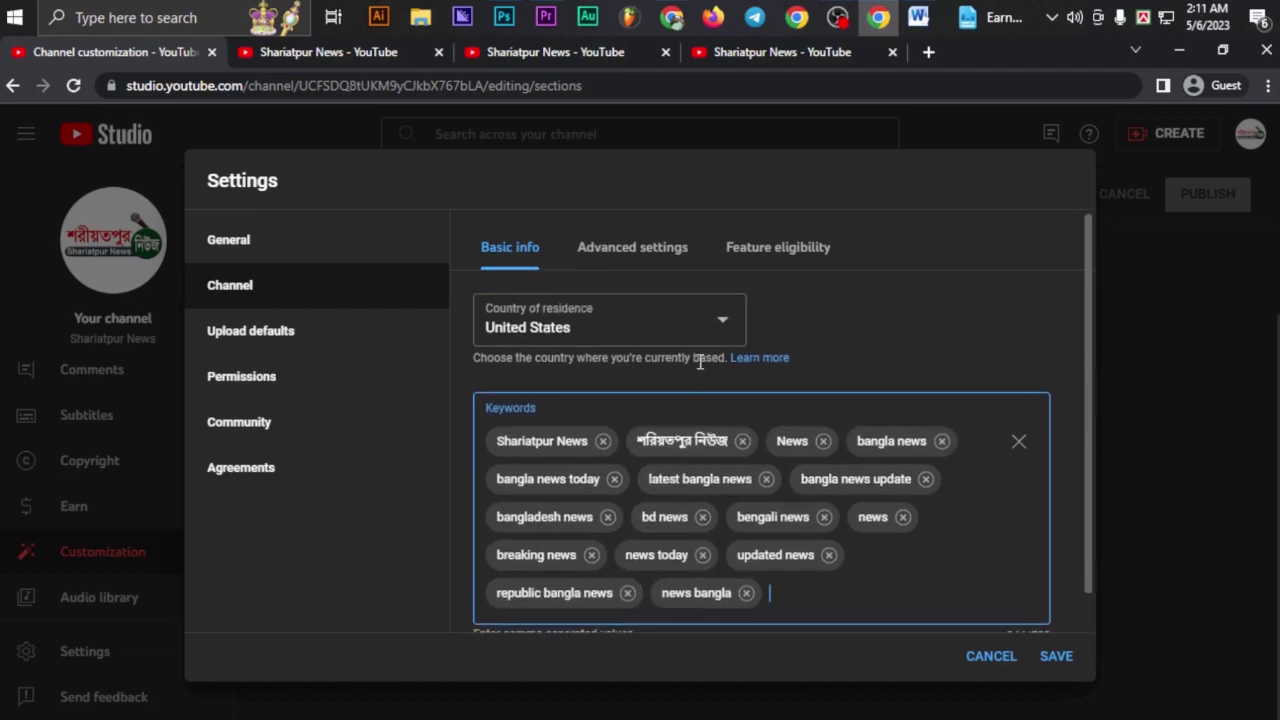
- Set the channel's audience to not made for kids in its advanced settings
click(648, 250)
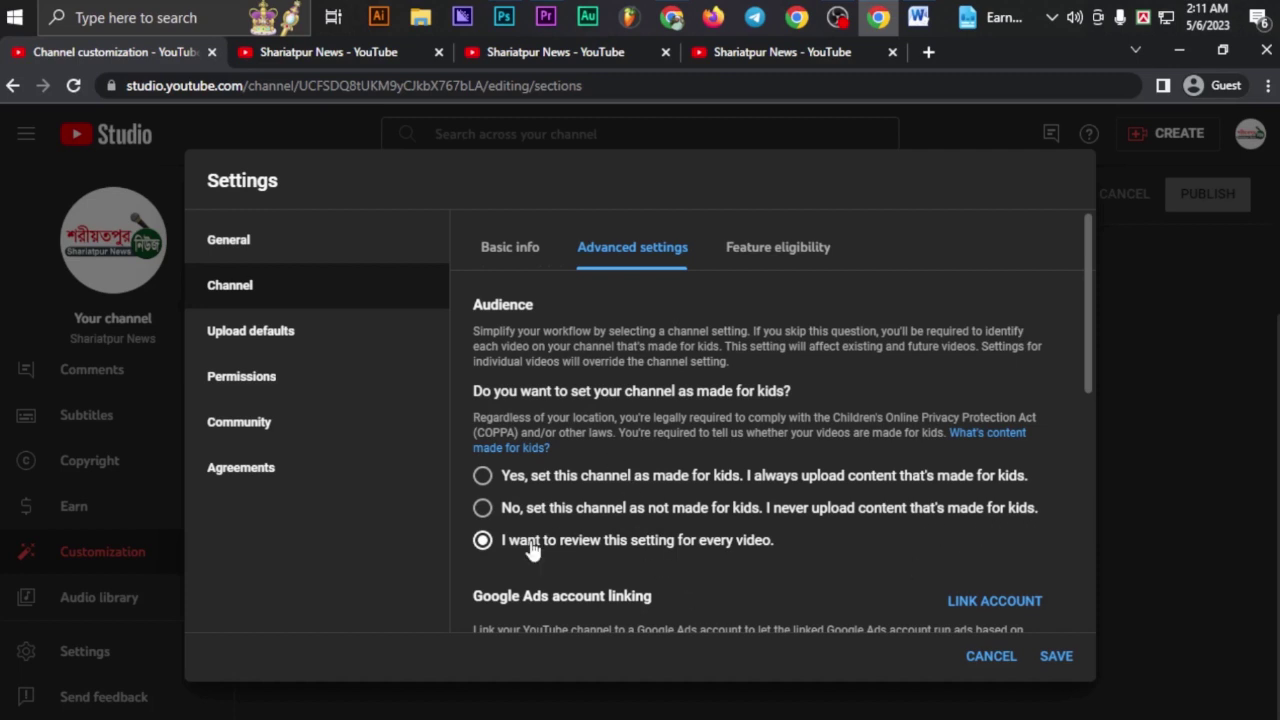
click(484, 508)
scroll(794, 537, down, 2)
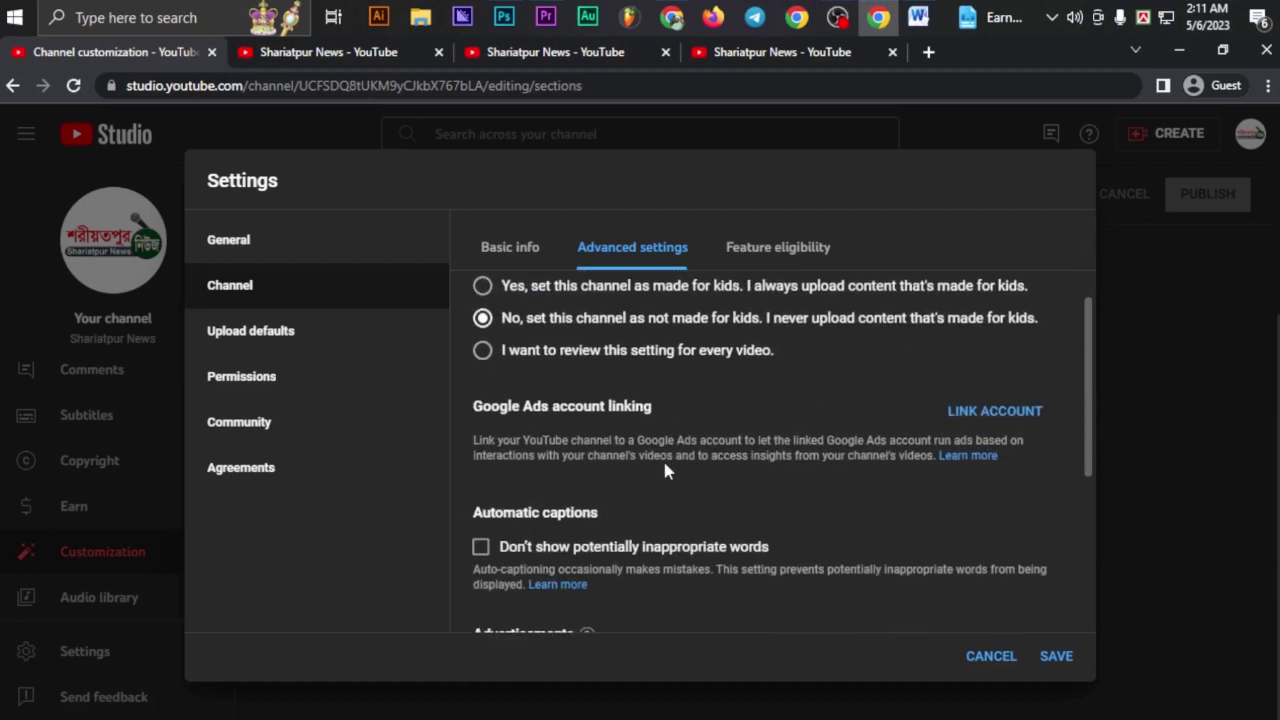
scroll(671, 323, up, 2)
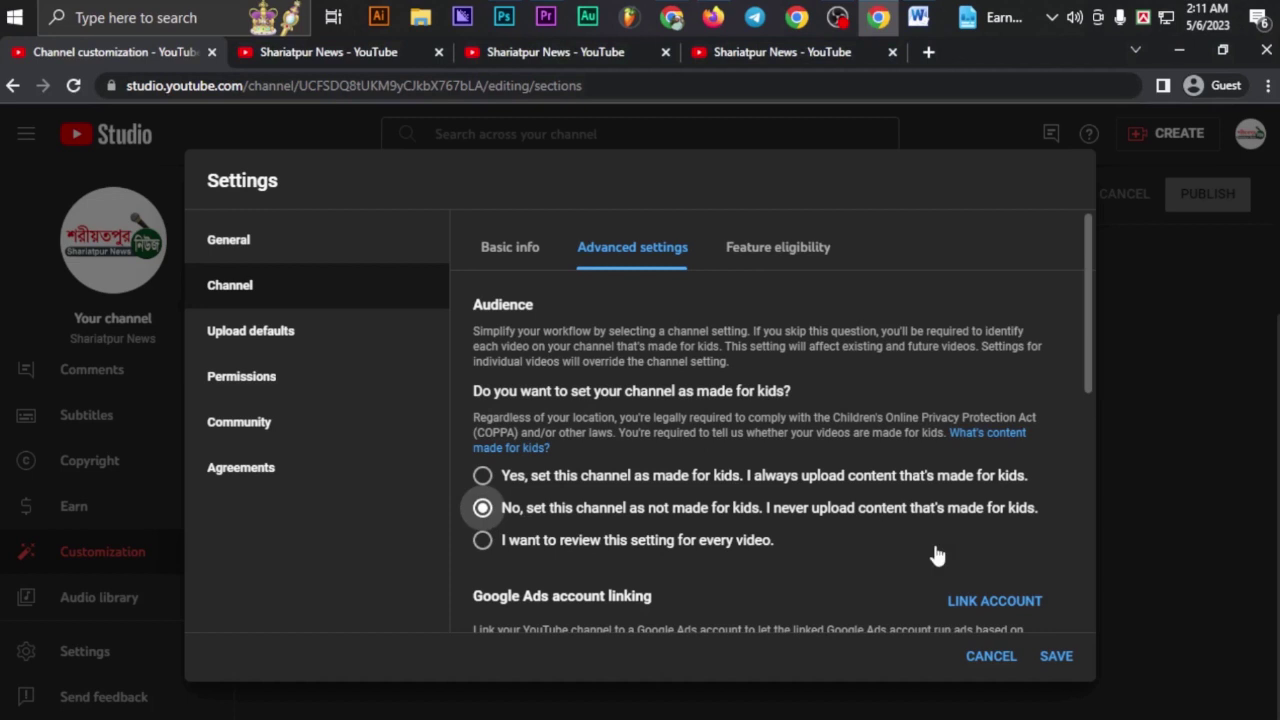
- Review the channel's captions and advertisement options, its feature eligibility, and the country and keywords entered in the basic info
scroll(666, 514, down, 3)
scroll(666, 474, down, 3)
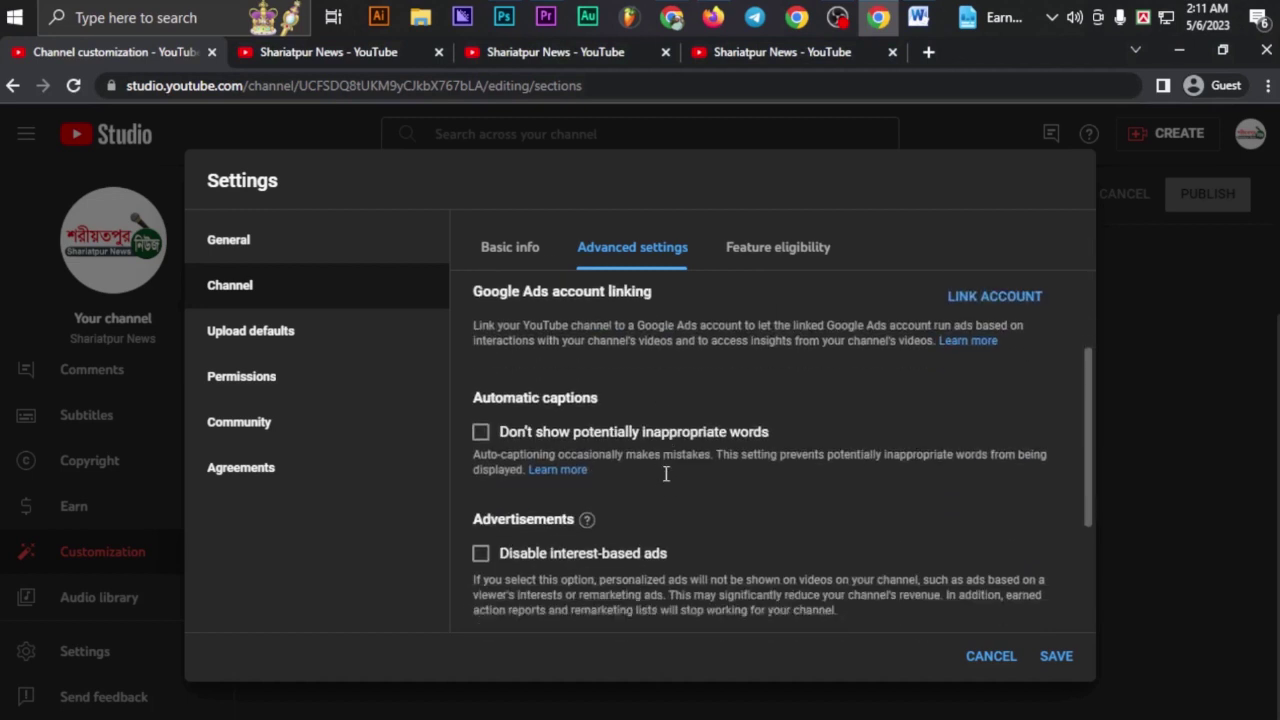
scroll(697, 520, up, 2)
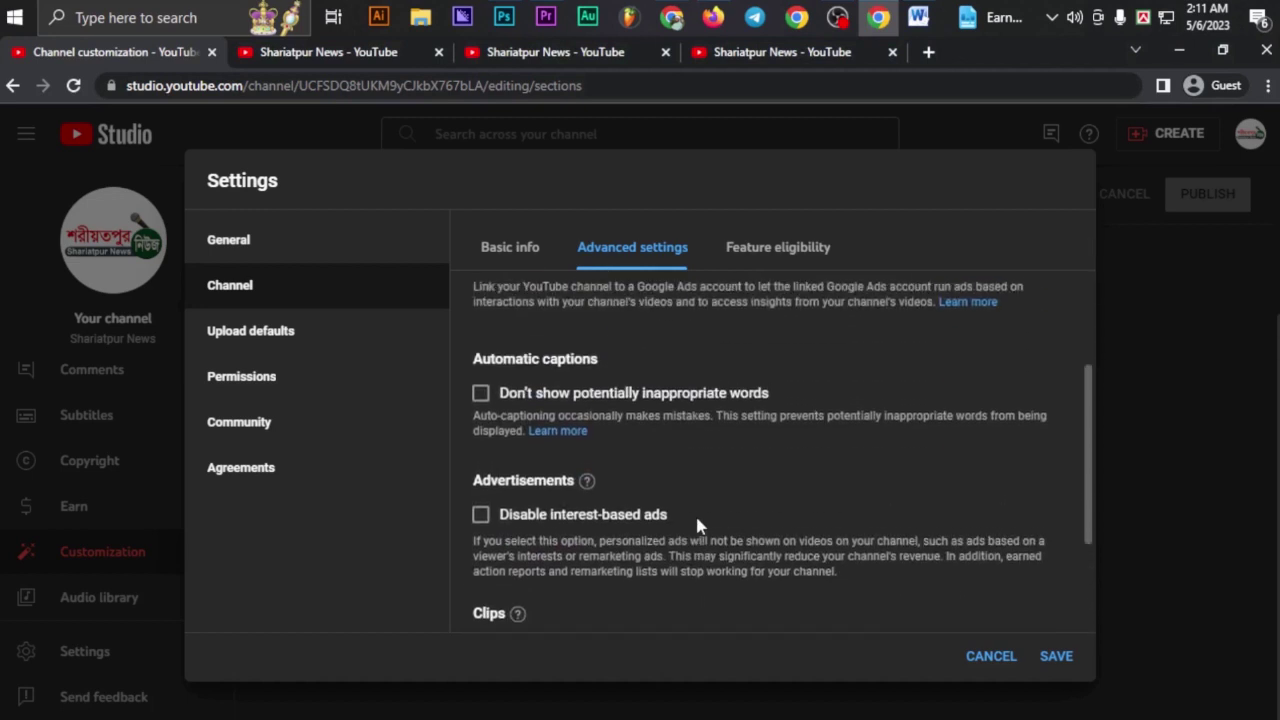
scroll(697, 525, up, 4)
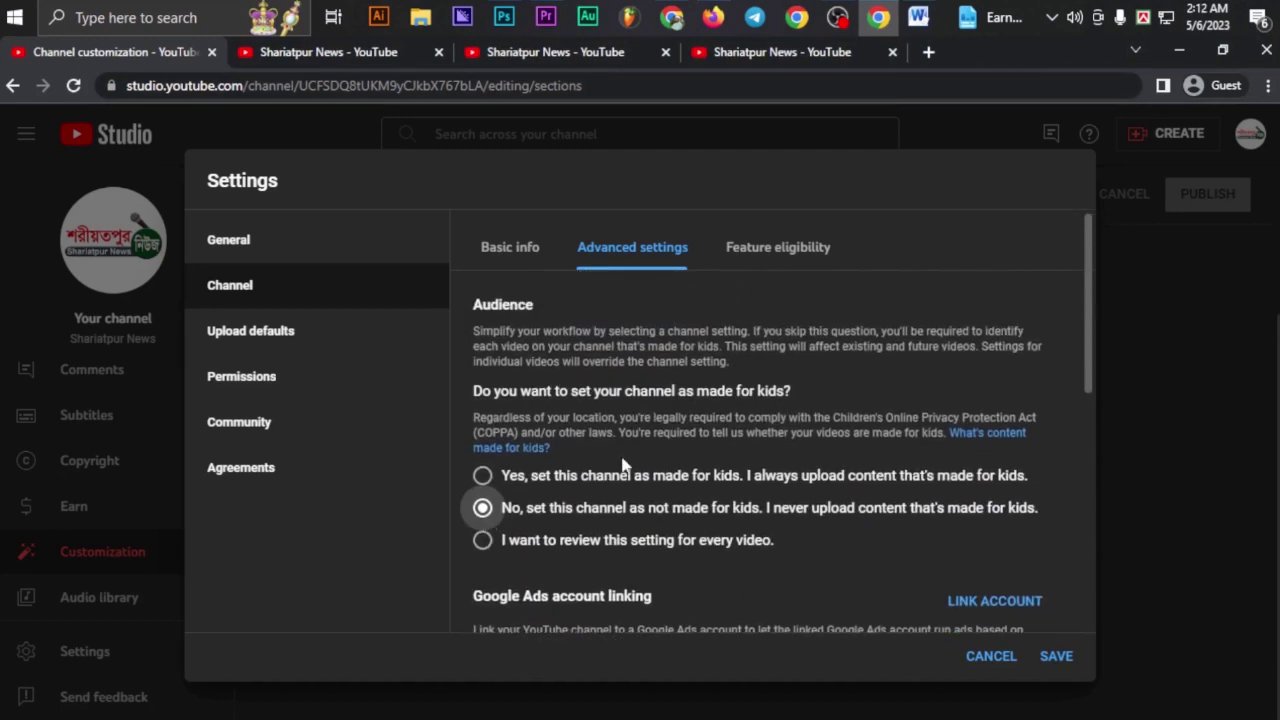
click(800, 248)
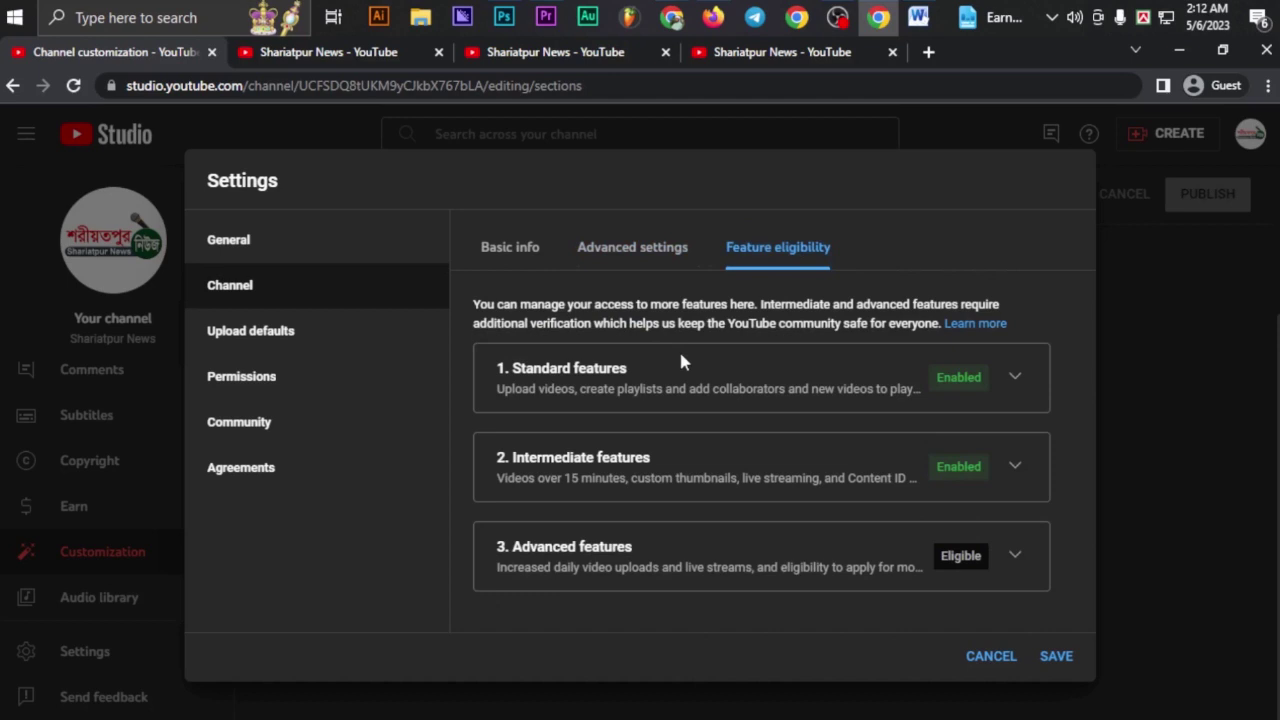
click(622, 248)
click(512, 248)
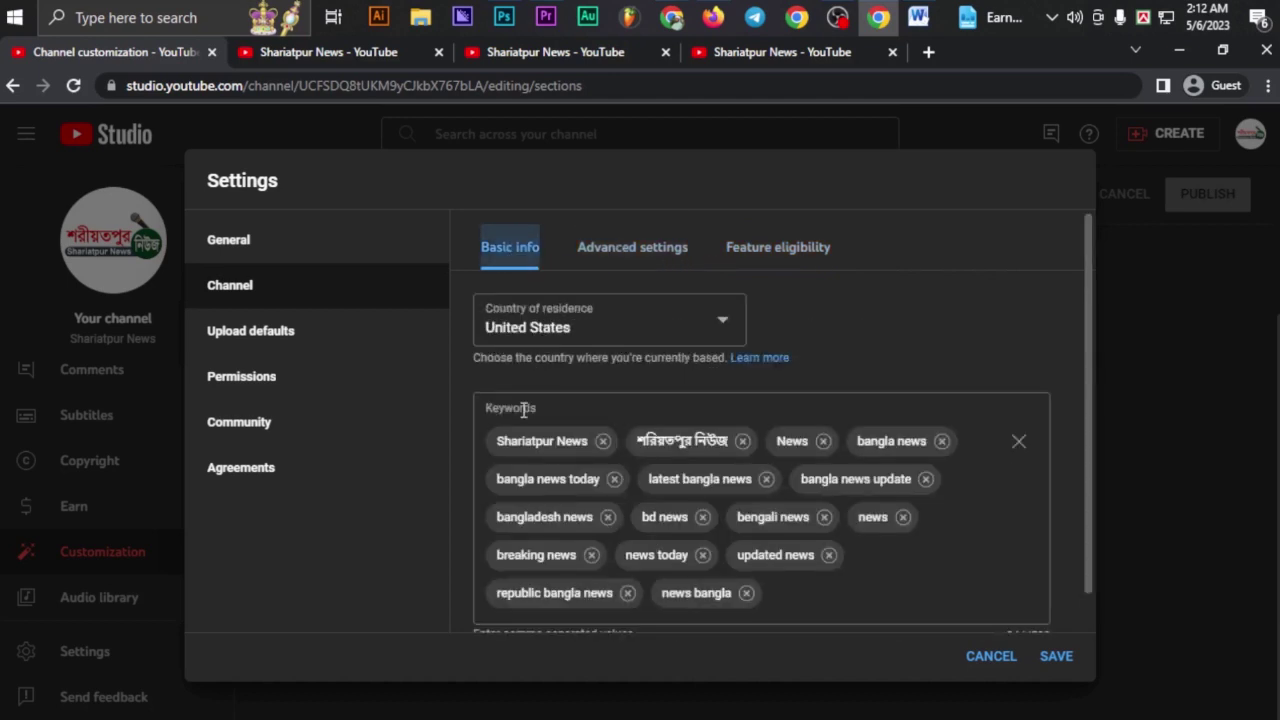
scroll(857, 526, down, 1)
scroll(856, 518, up, 1)
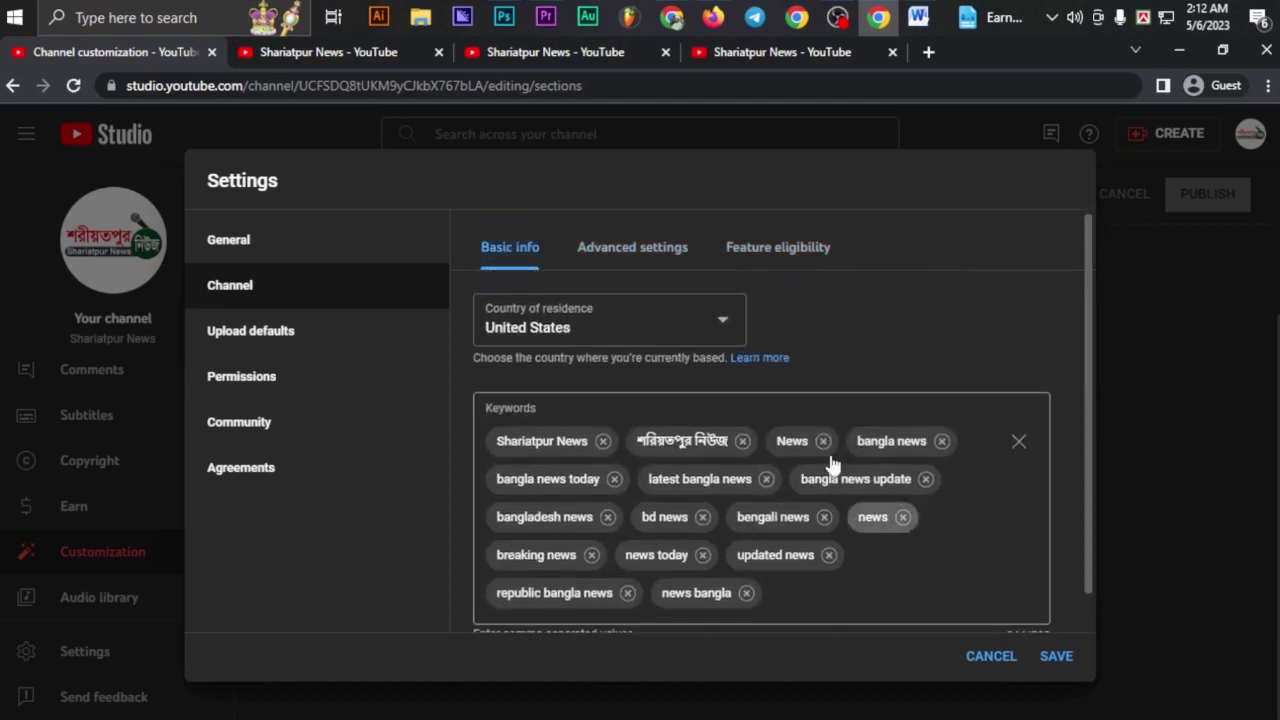
- Set the default video language for uploads to Bangla in the advanced upload defaults
click(331, 348)
click(668, 250)
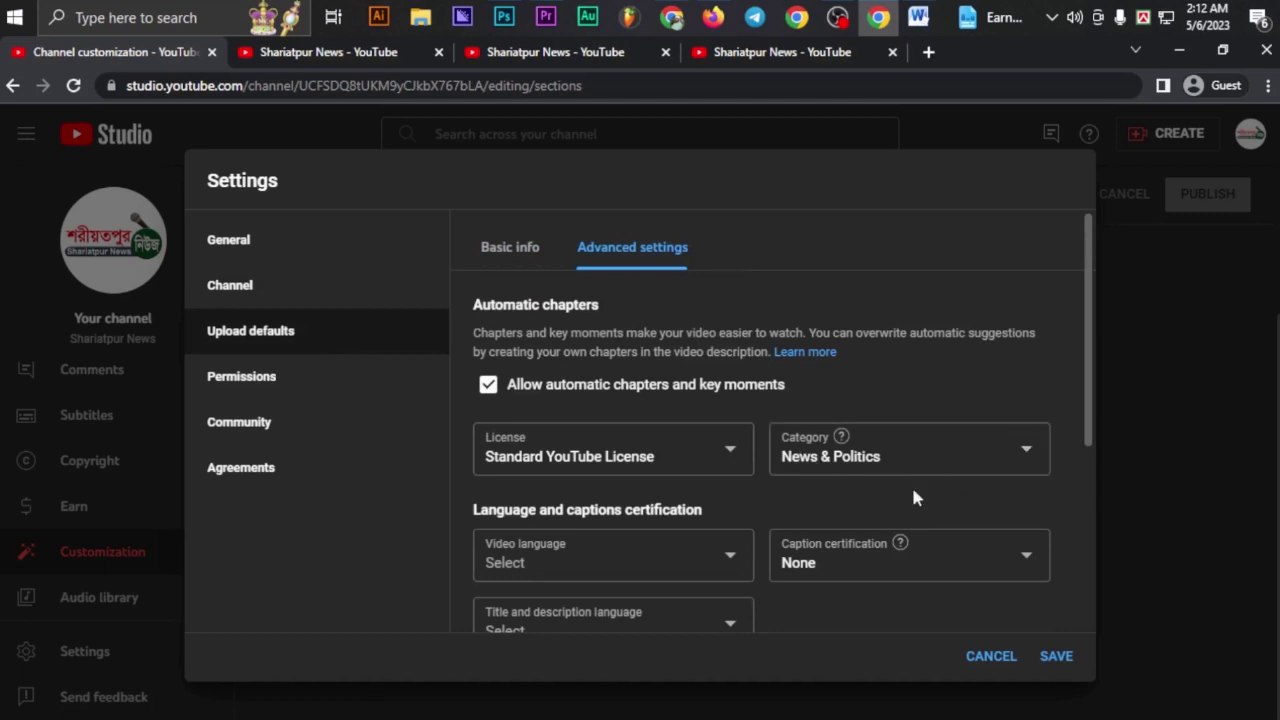
scroll(680, 543, down, 1)
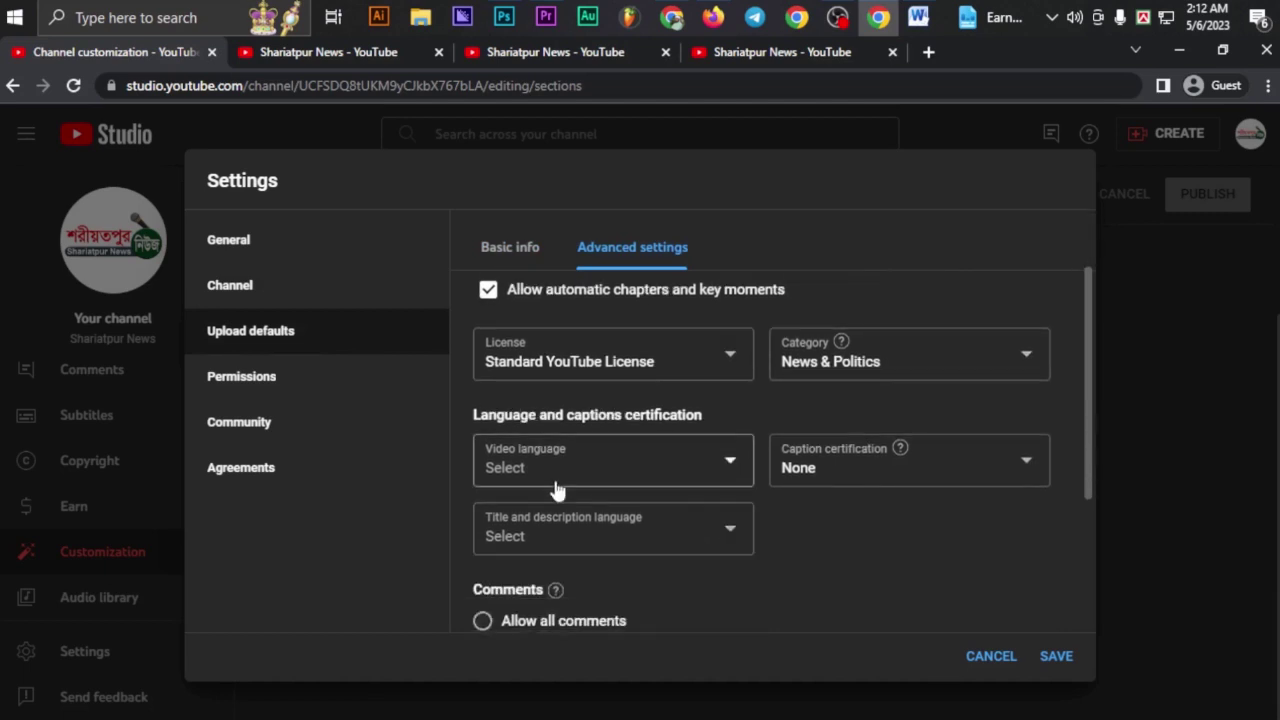
click(732, 466)
scroll(620, 430, down, 3)
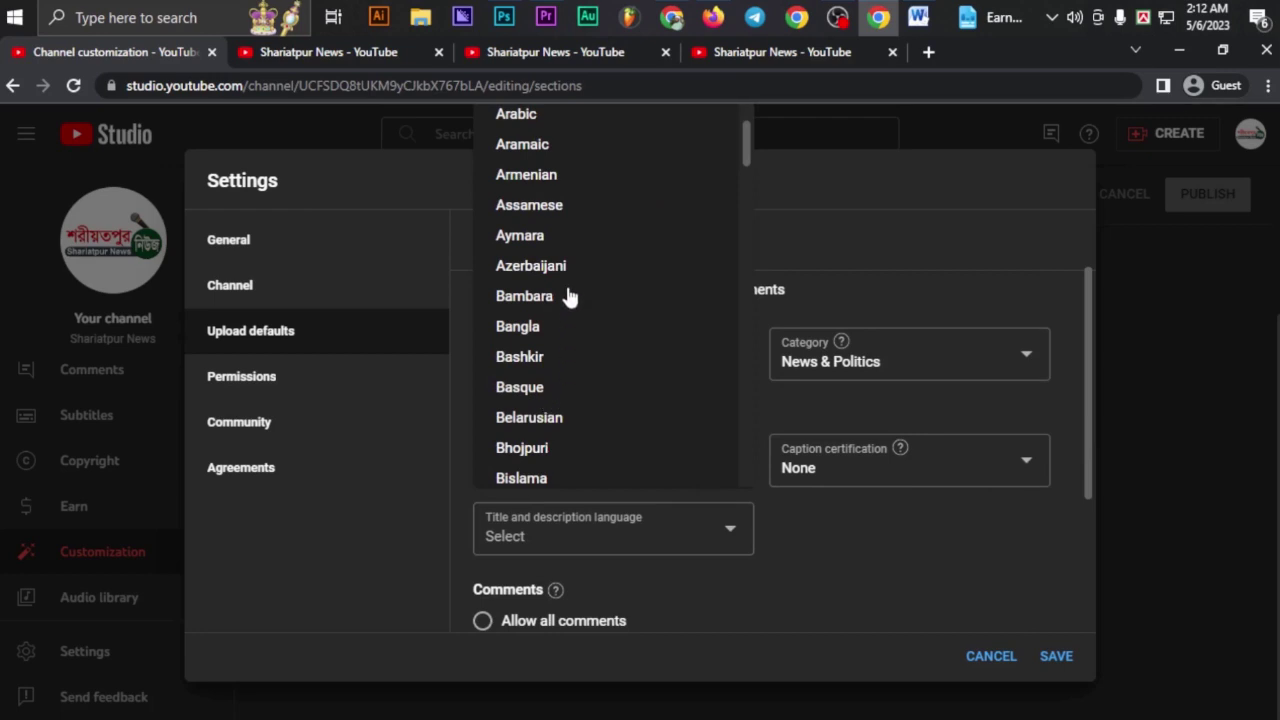
scroll(568, 296, down, 1)
click(534, 311)
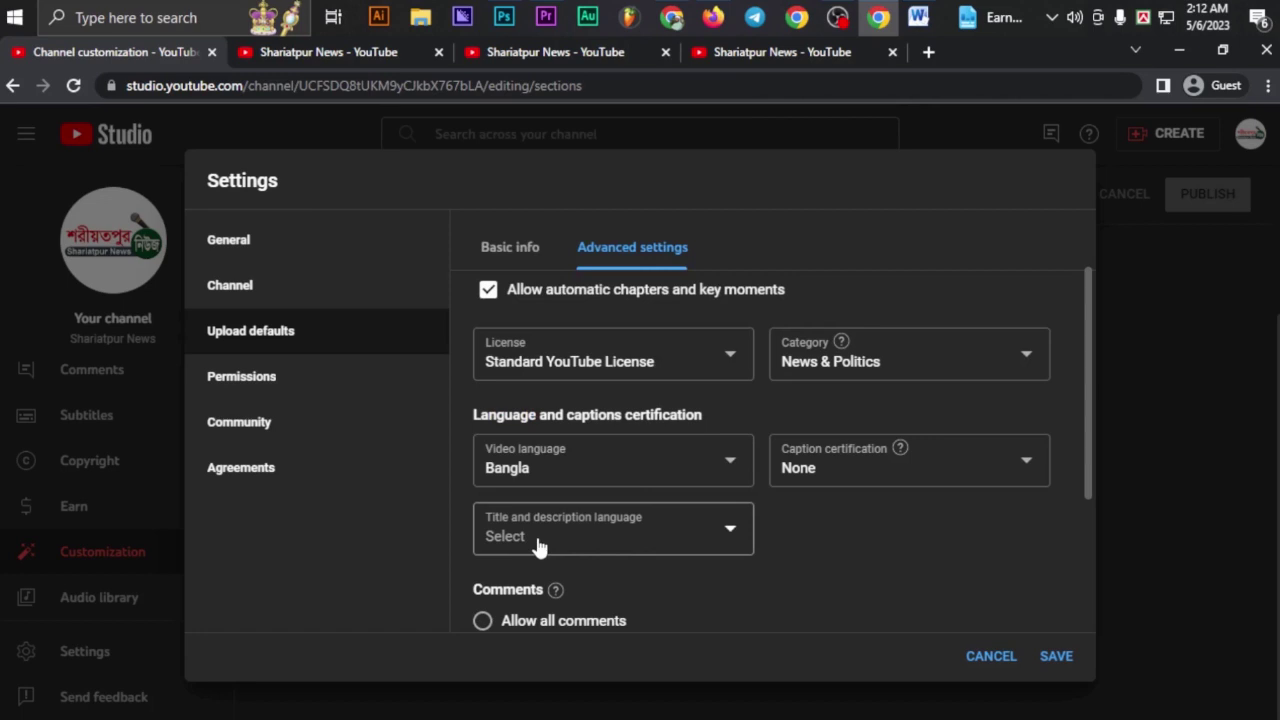
- Set the default title and description language for uploads to English (United States)
click(726, 534)
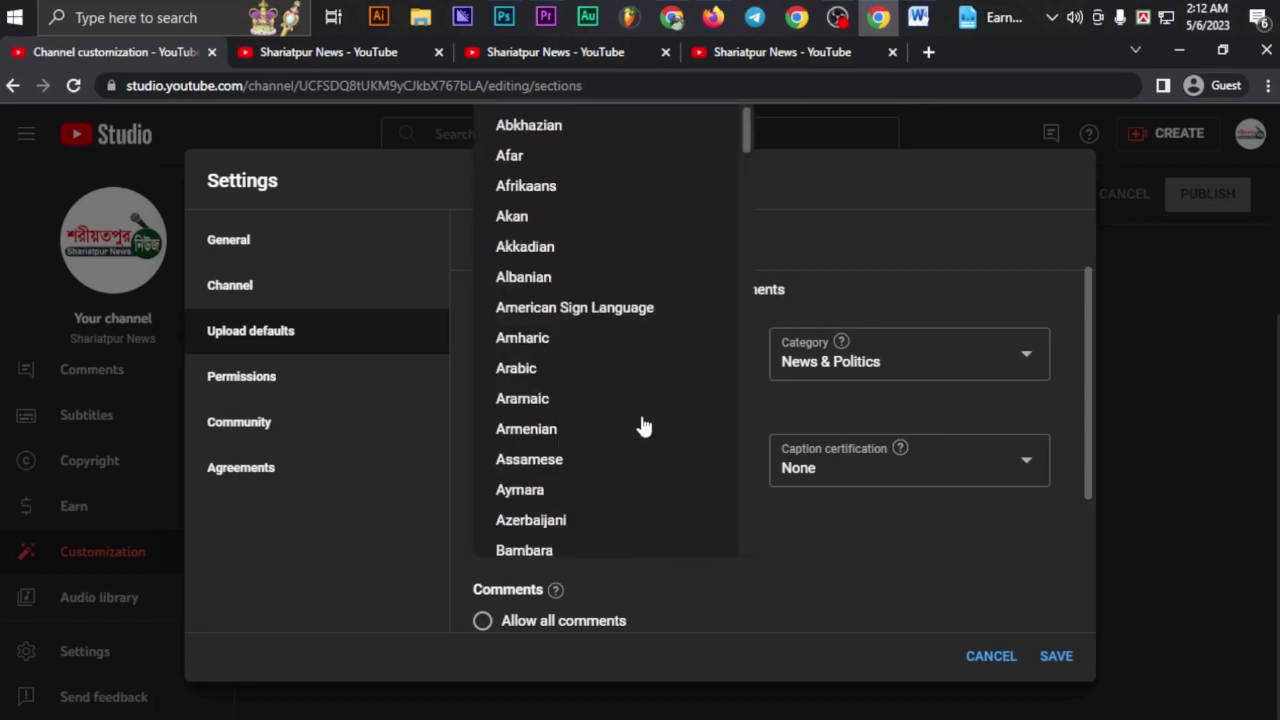
scroll(643, 427, down, 2)
scroll(602, 407, down, 3)
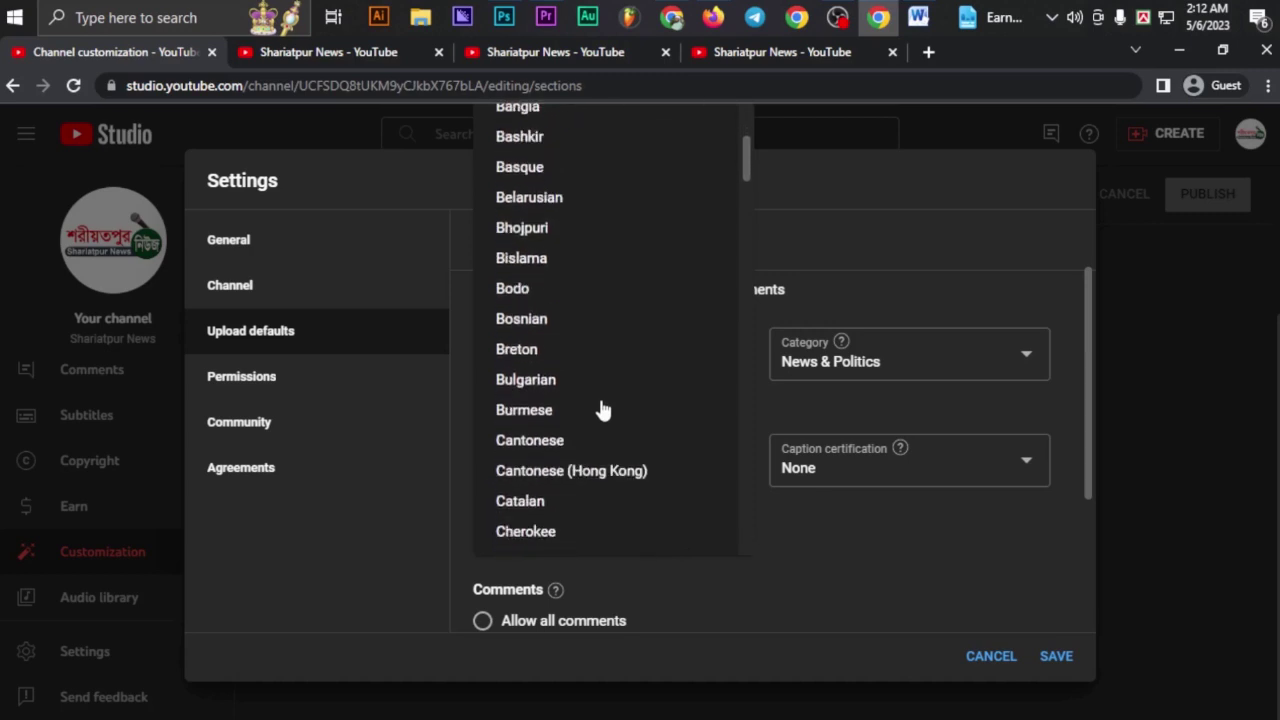
scroll(598, 412, down, 1)
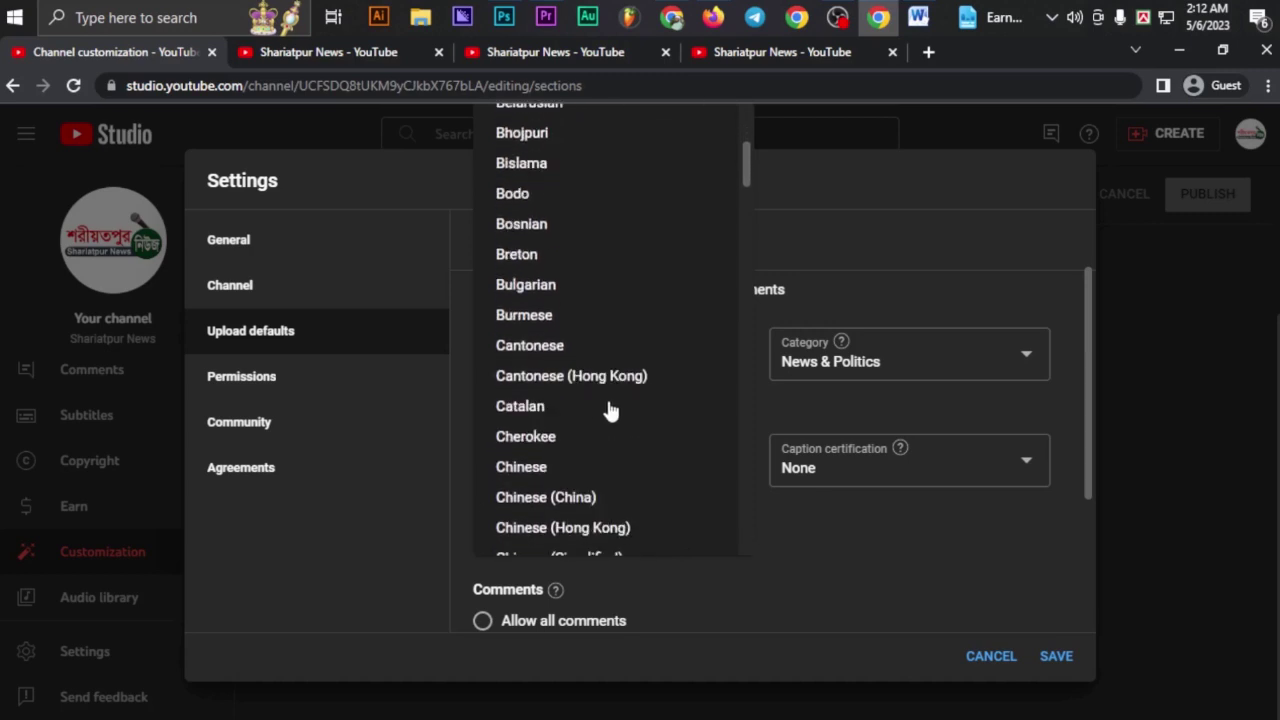
scroll(608, 403, down, 2)
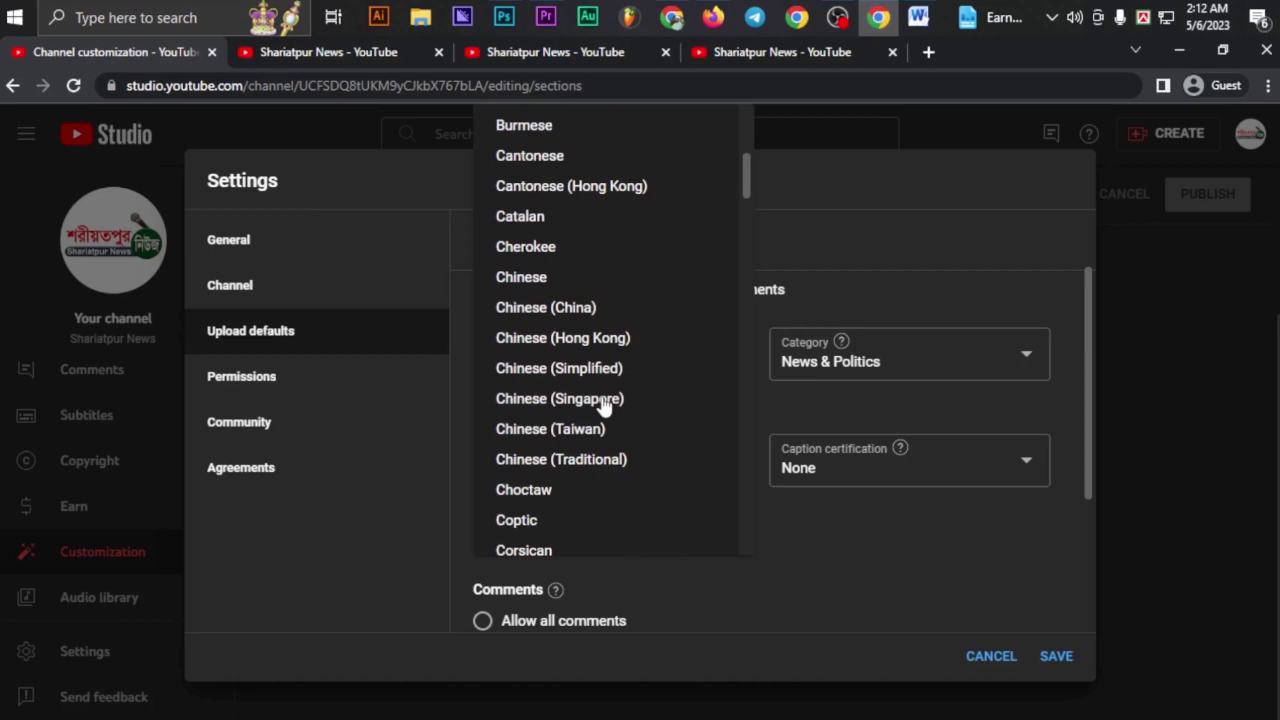
scroll(600, 406, up, 2)
scroll(603, 405, down, 9)
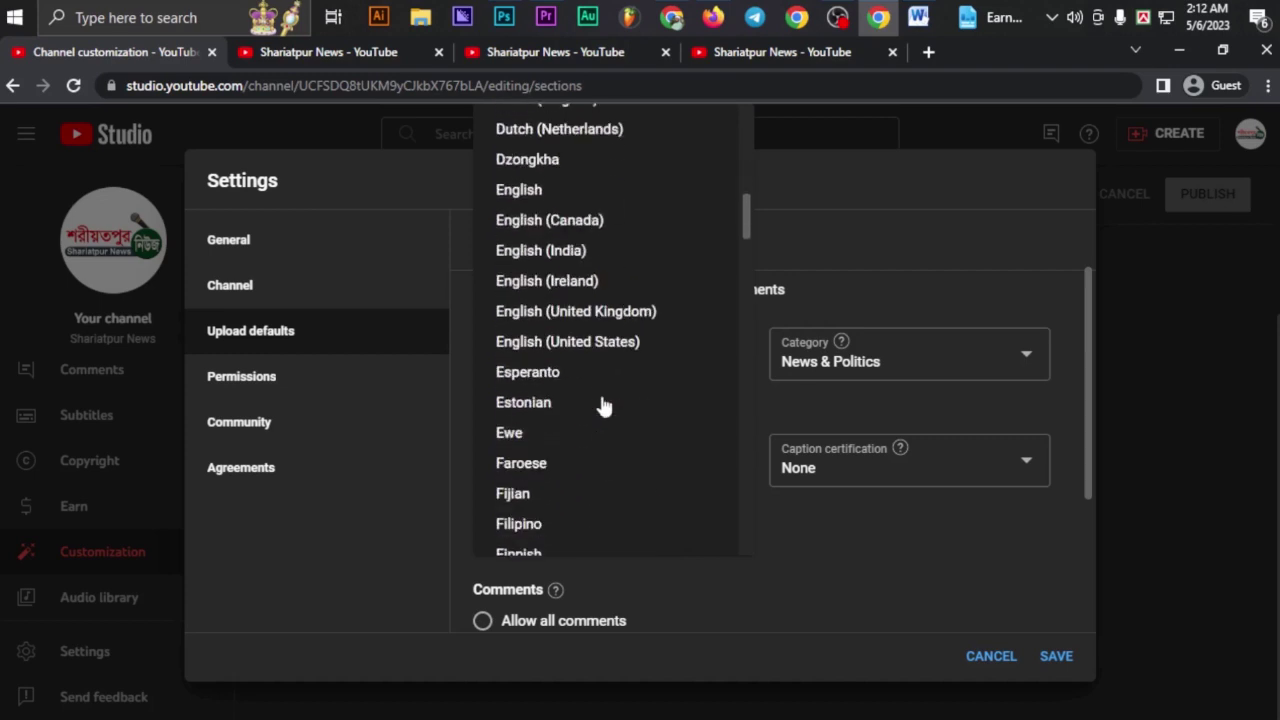
click(603, 342)
- Review the default comment moderation, like count and caption certification options for uploads
scroll(900, 540, down, 1)
scroll(867, 548, down, 1)
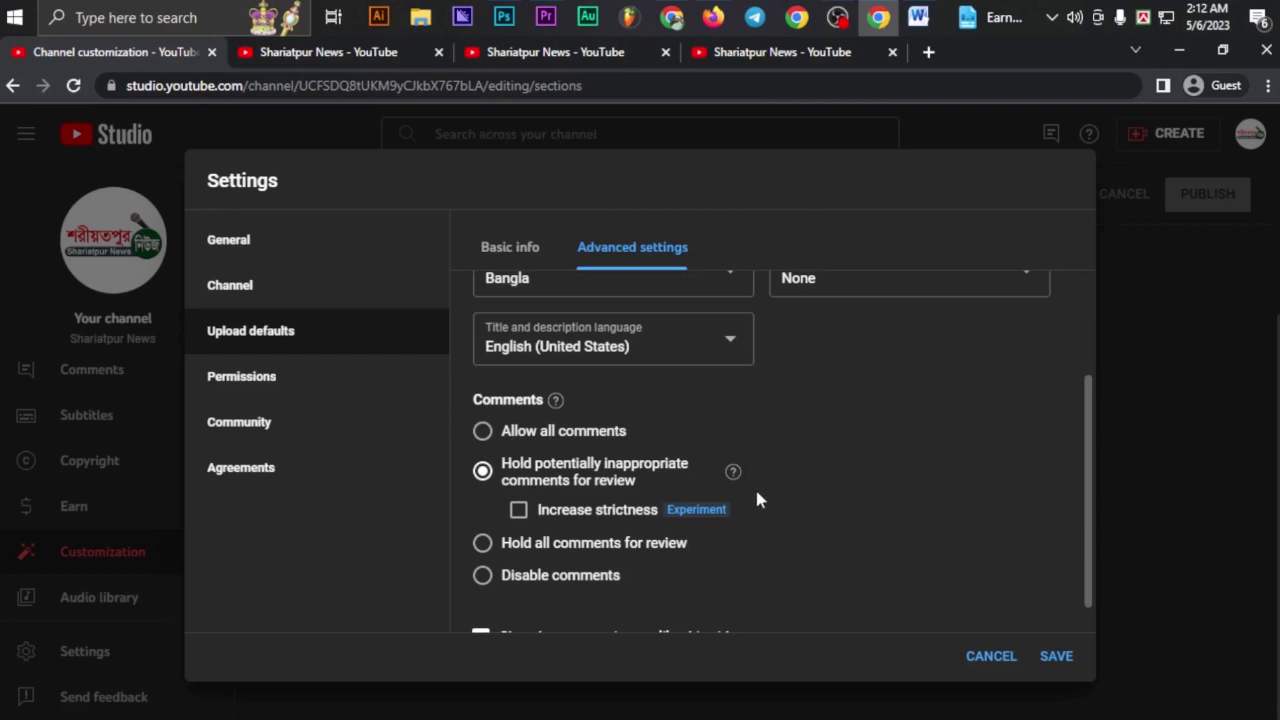
scroll(777, 515, down, 1)
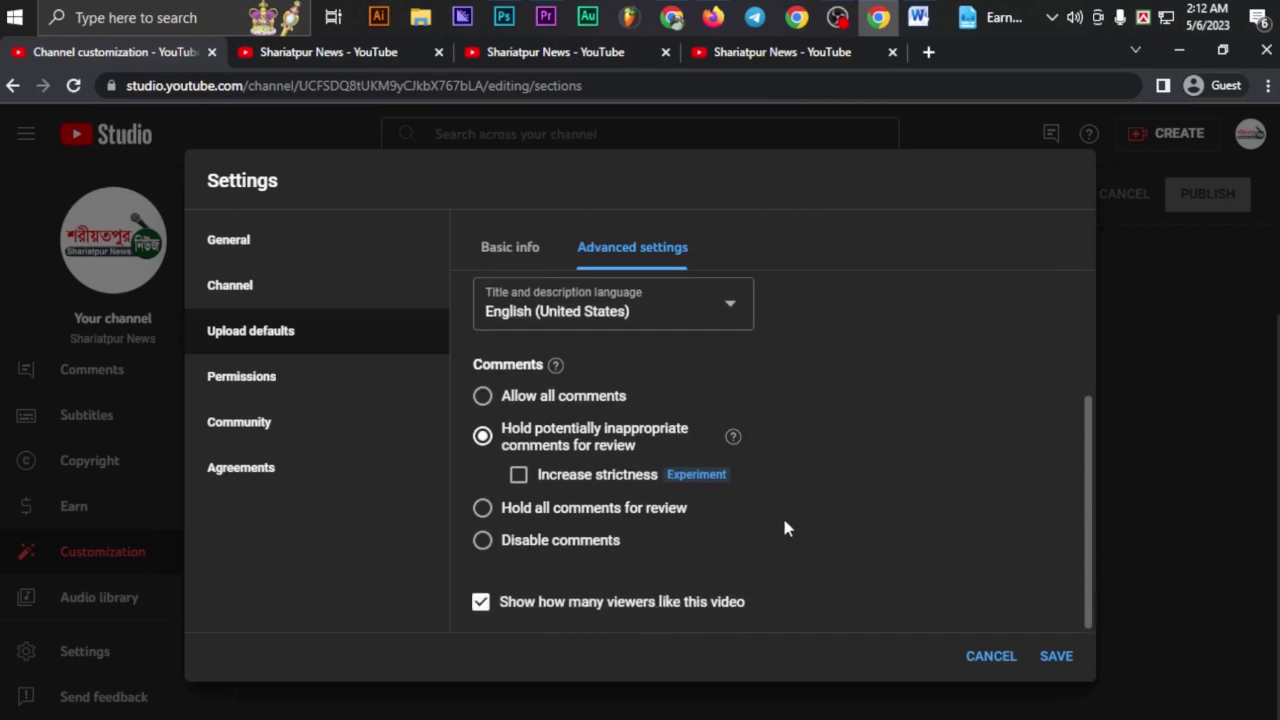
scroll(782, 514, up, 4)
scroll(786, 522, down, 1)
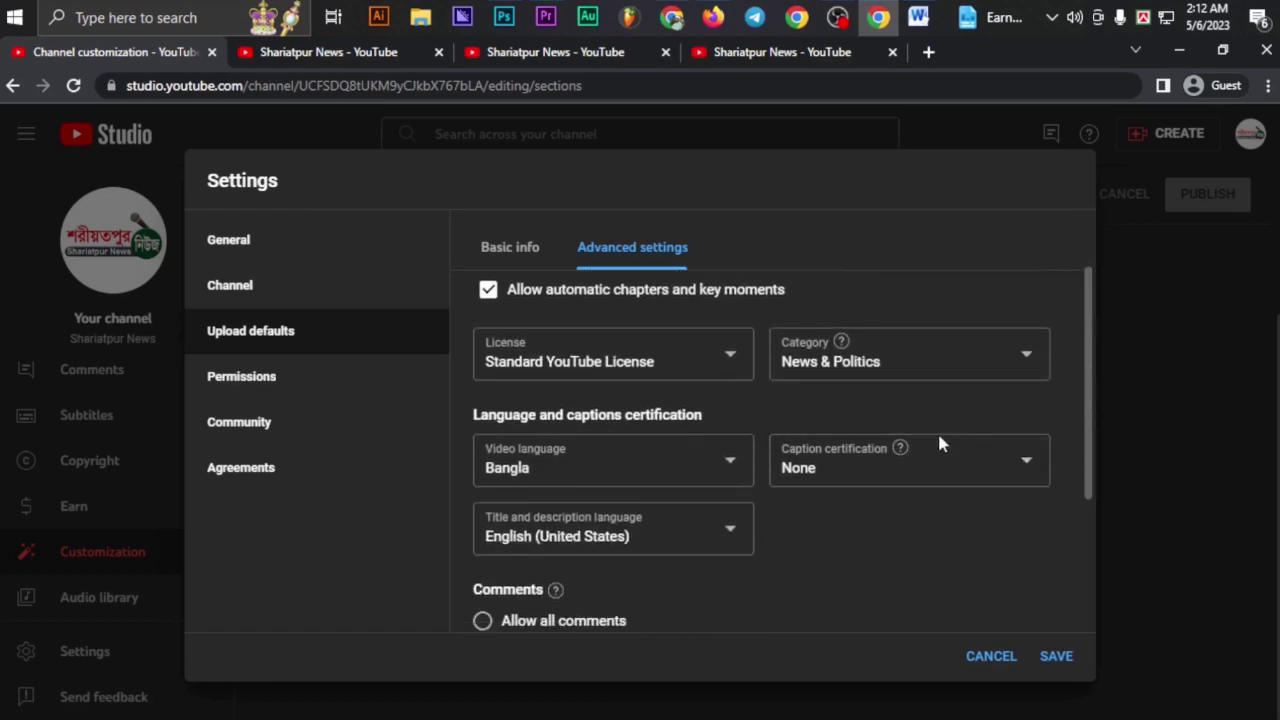
click(1028, 474)
click(1033, 469)
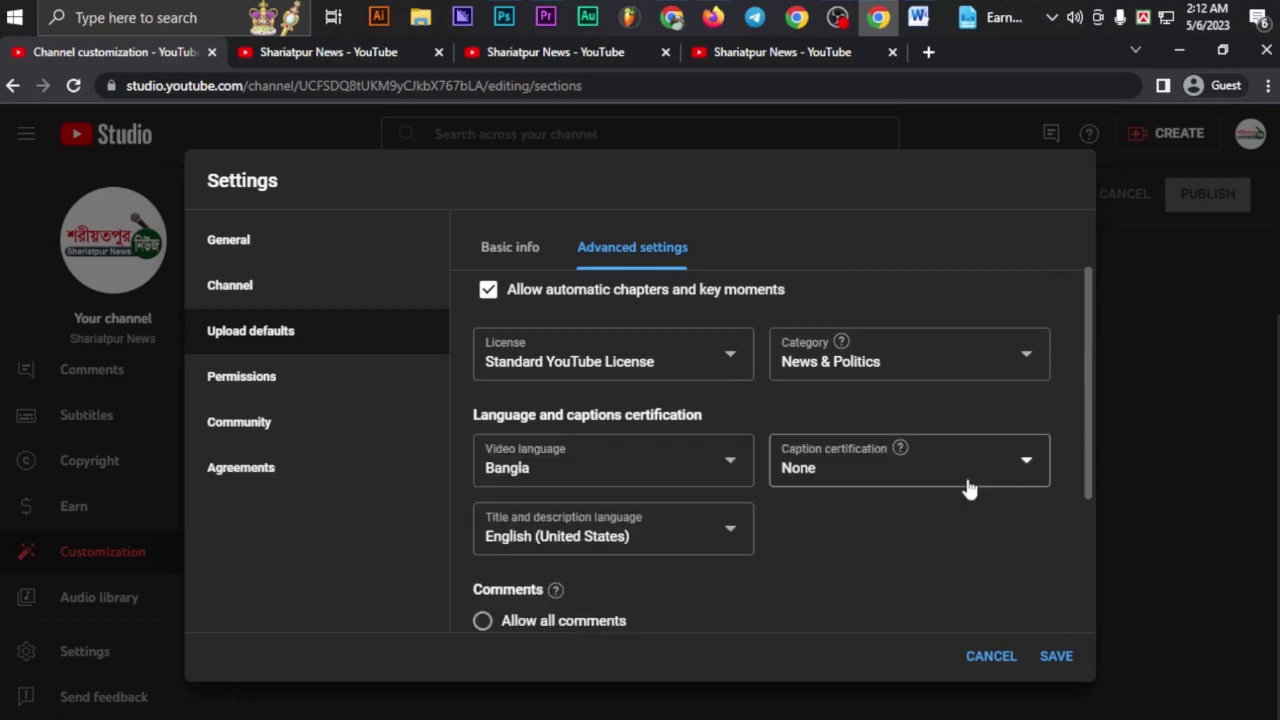
scroll(857, 498, up, 1)
- Review the default title, description, visibility and tags options in the upload defaults' basic info
click(500, 262)
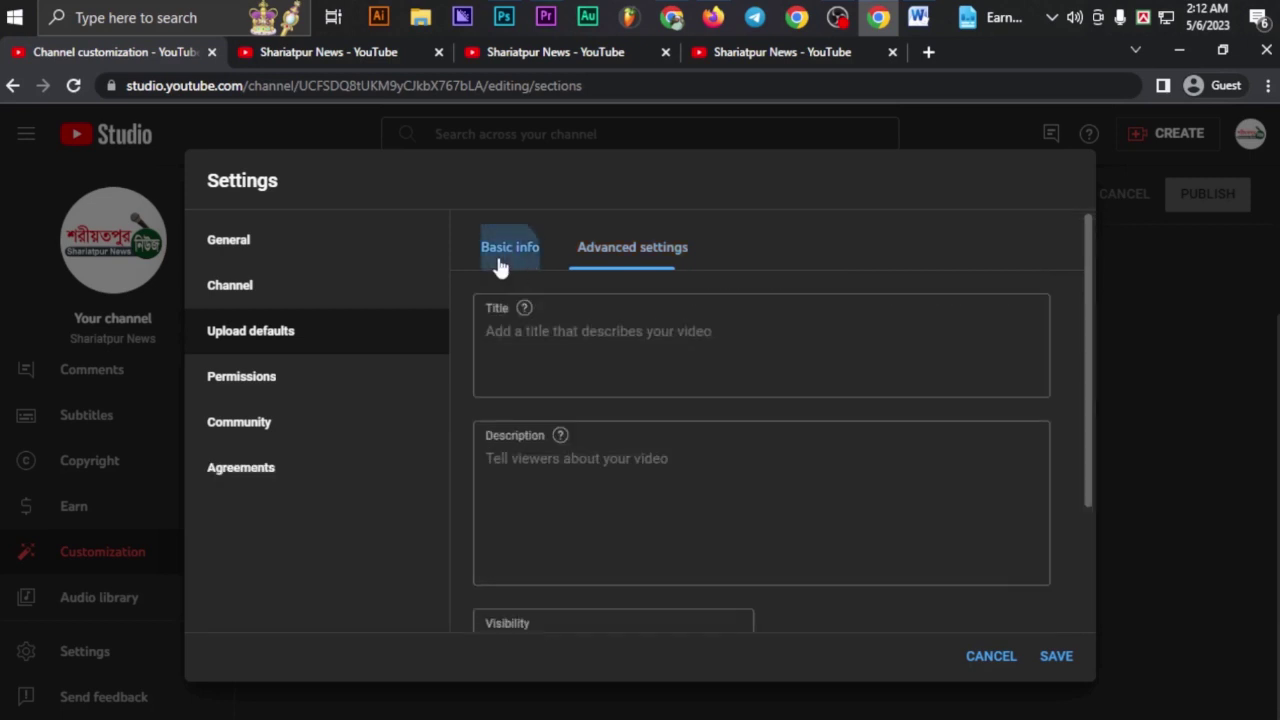
click(618, 358)
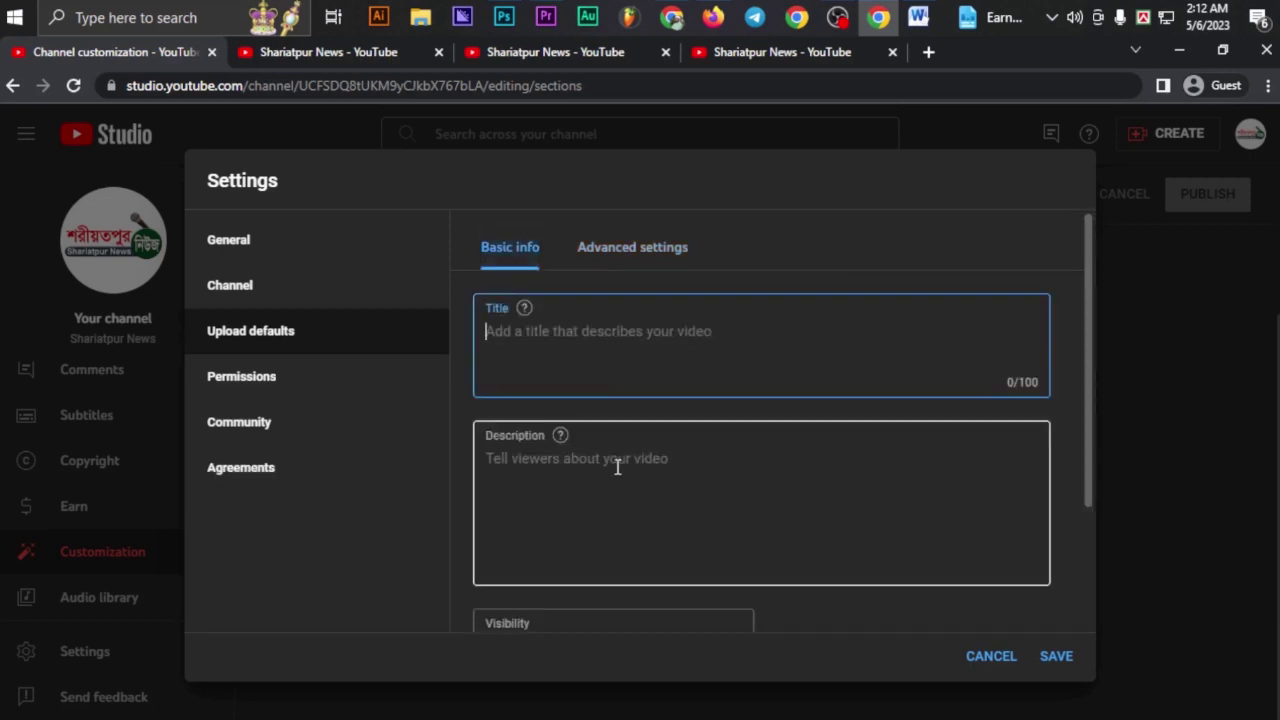
click(617, 463)
scroll(617, 465, down, 2)
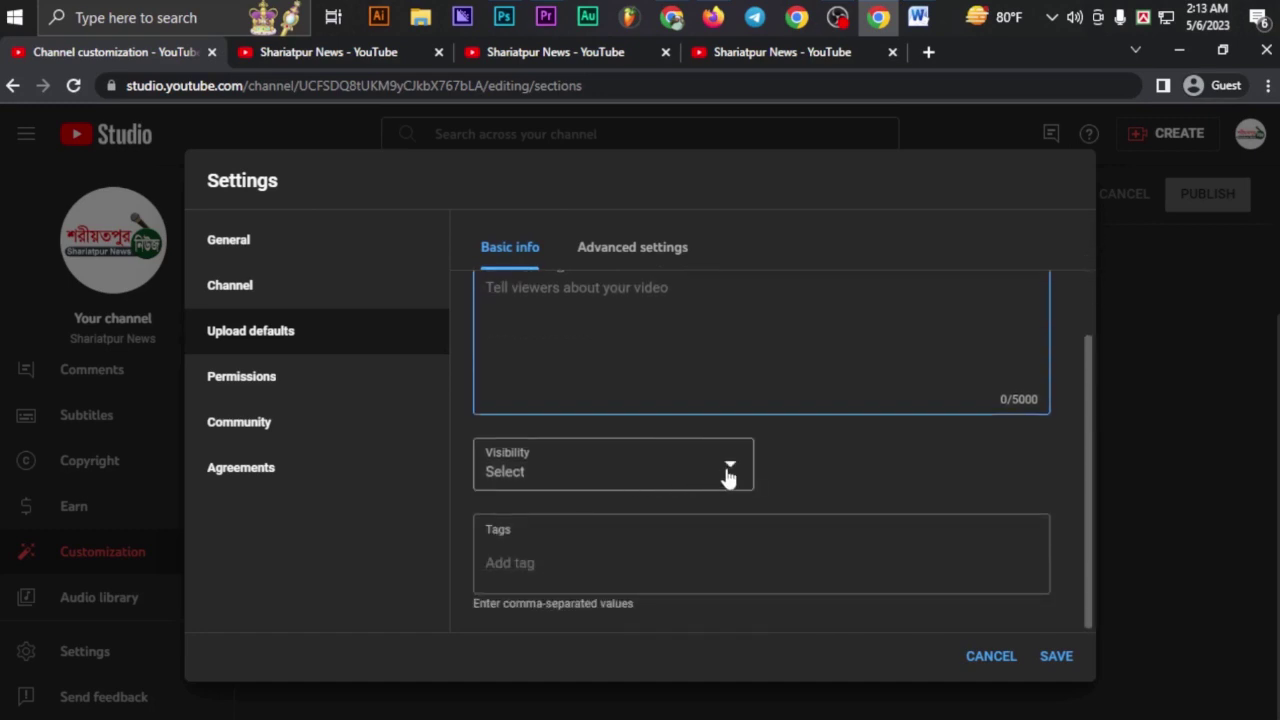
click(729, 470)
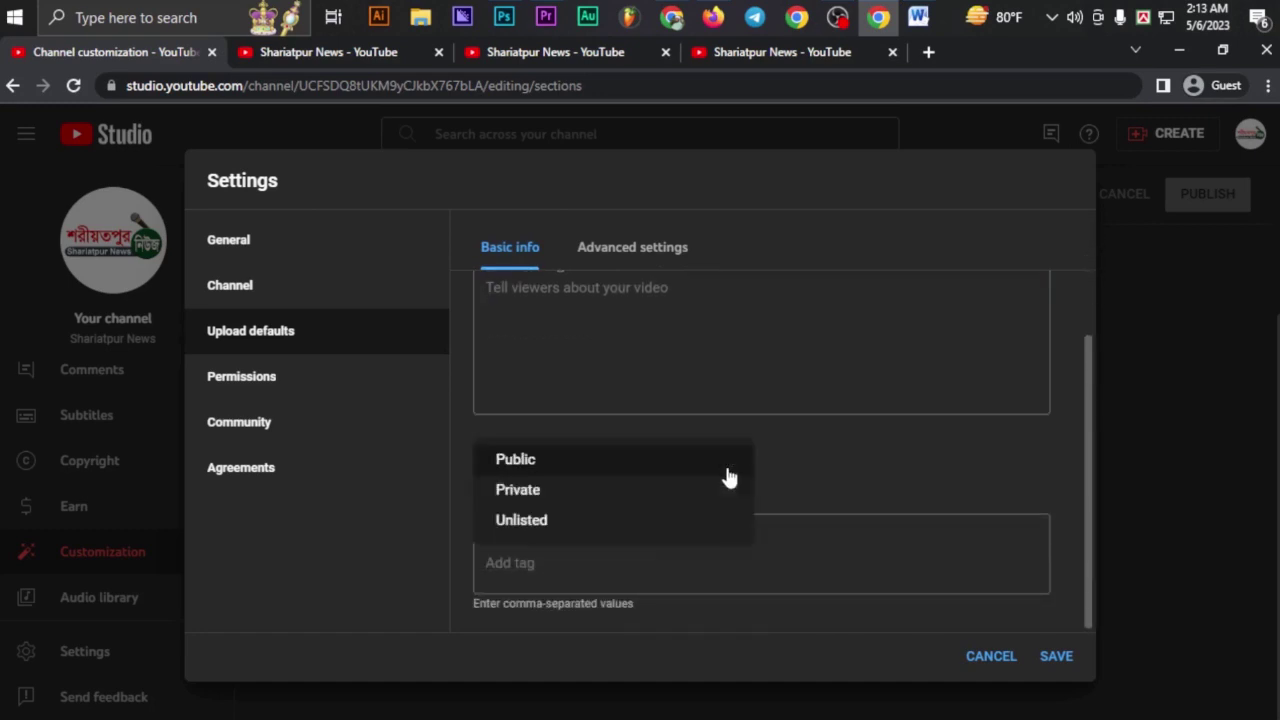
click(803, 488)
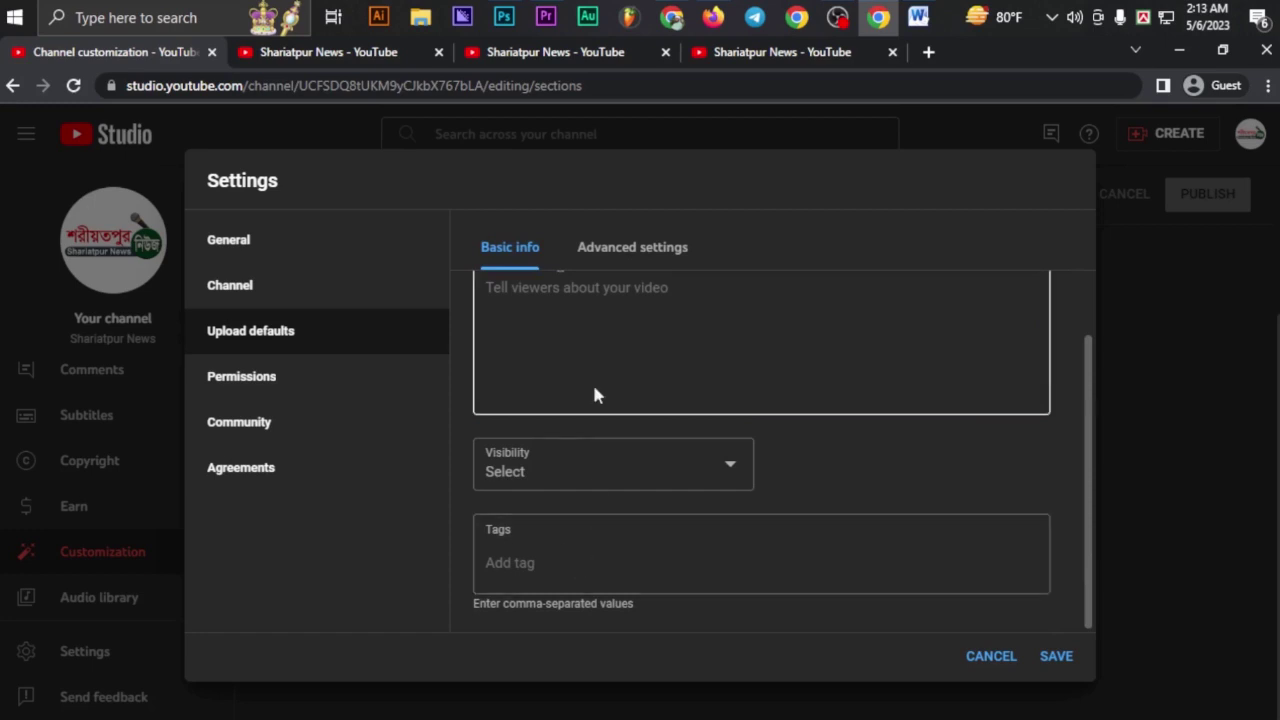
- Look through the permissions, community, agreements and general settings, dismissing the managing moderators tip
click(278, 380)
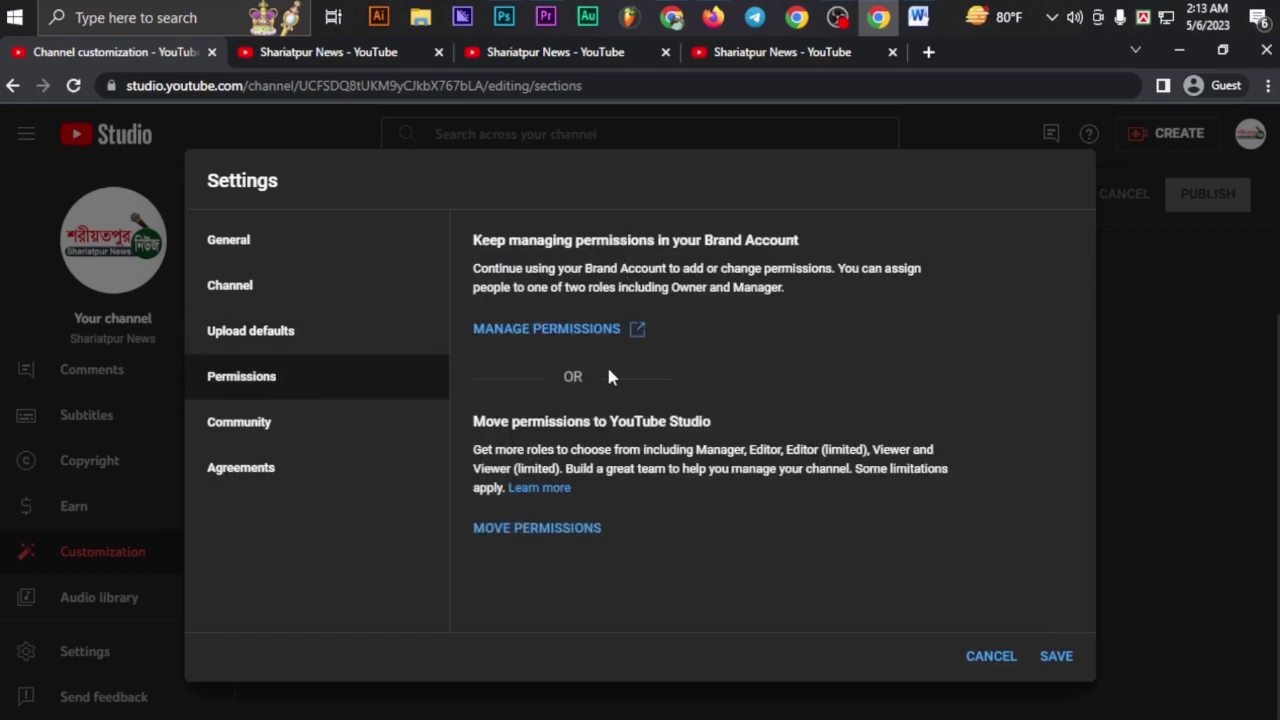
click(250, 430)
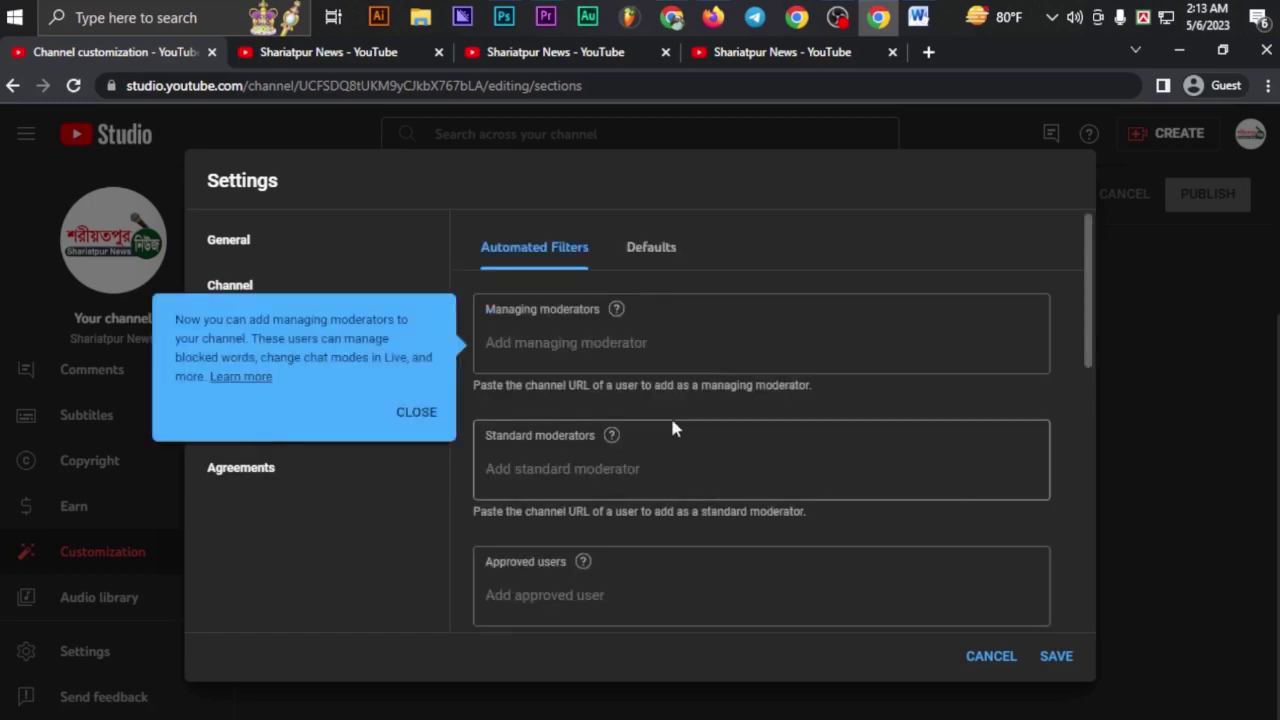
click(420, 415)
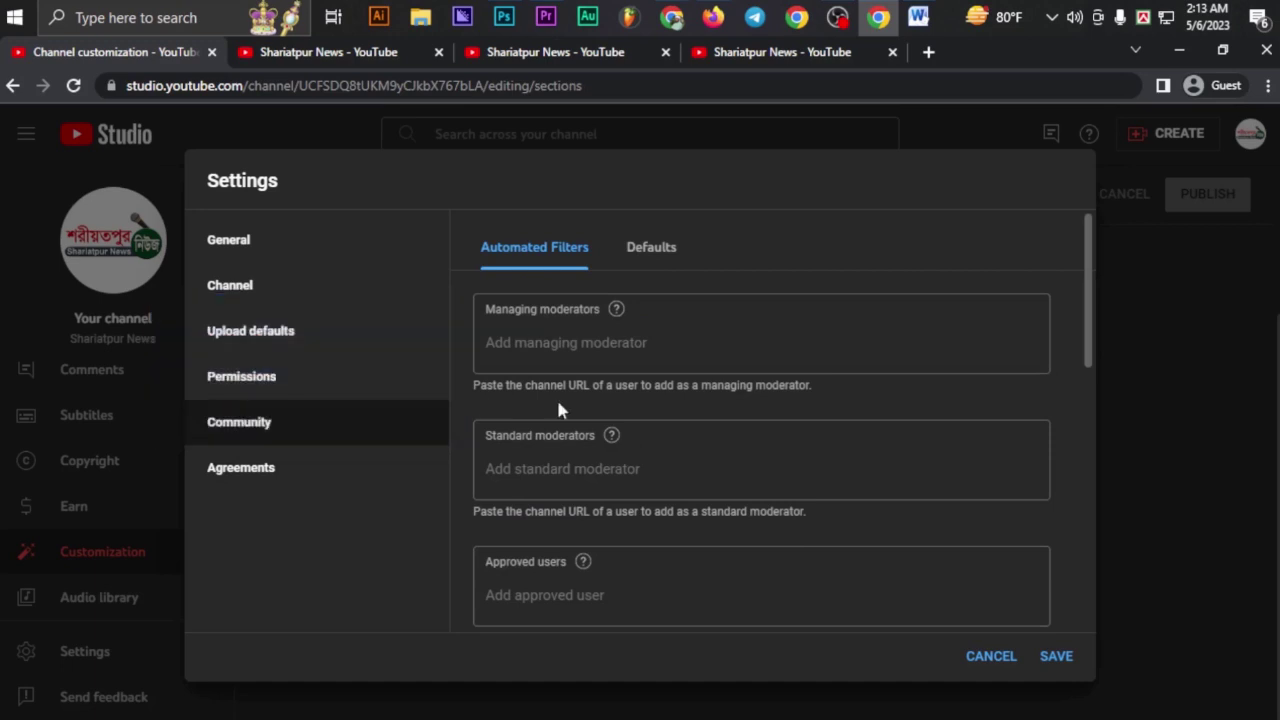
click(306, 472)
click(211, 245)
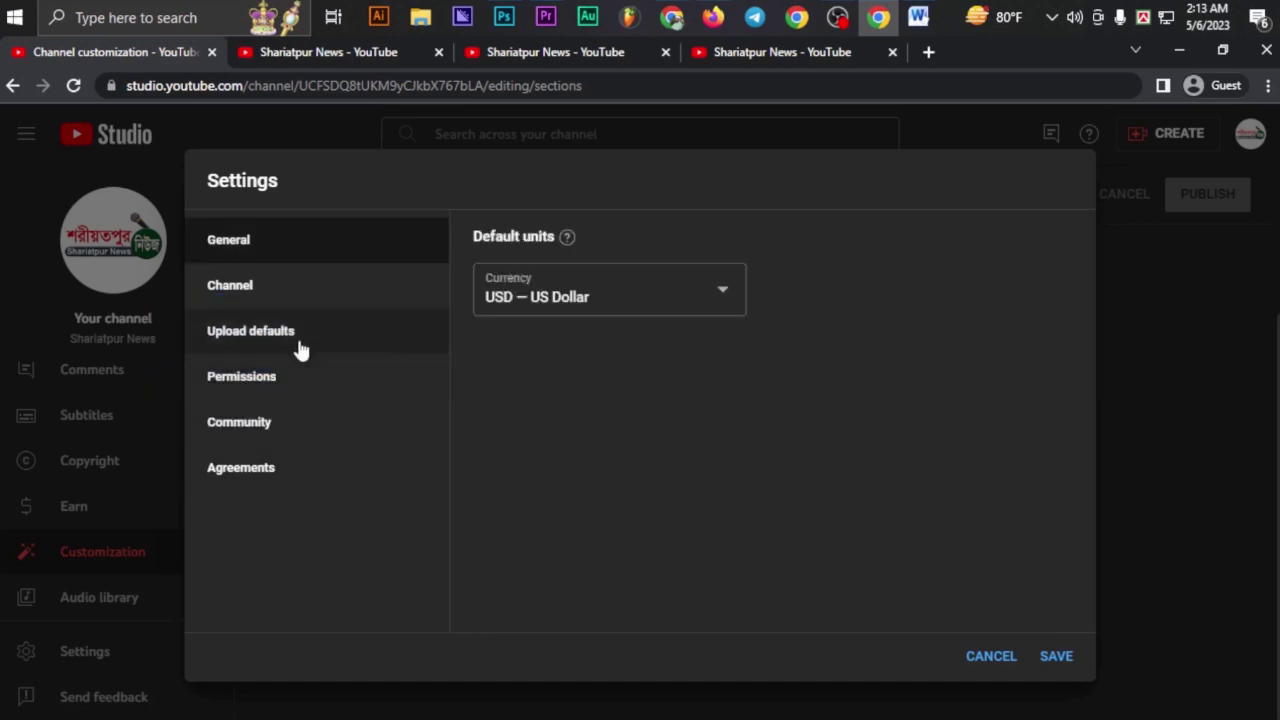
- Recheck the channel settings and the basic upload defaults, and save the settings
click(268, 302)
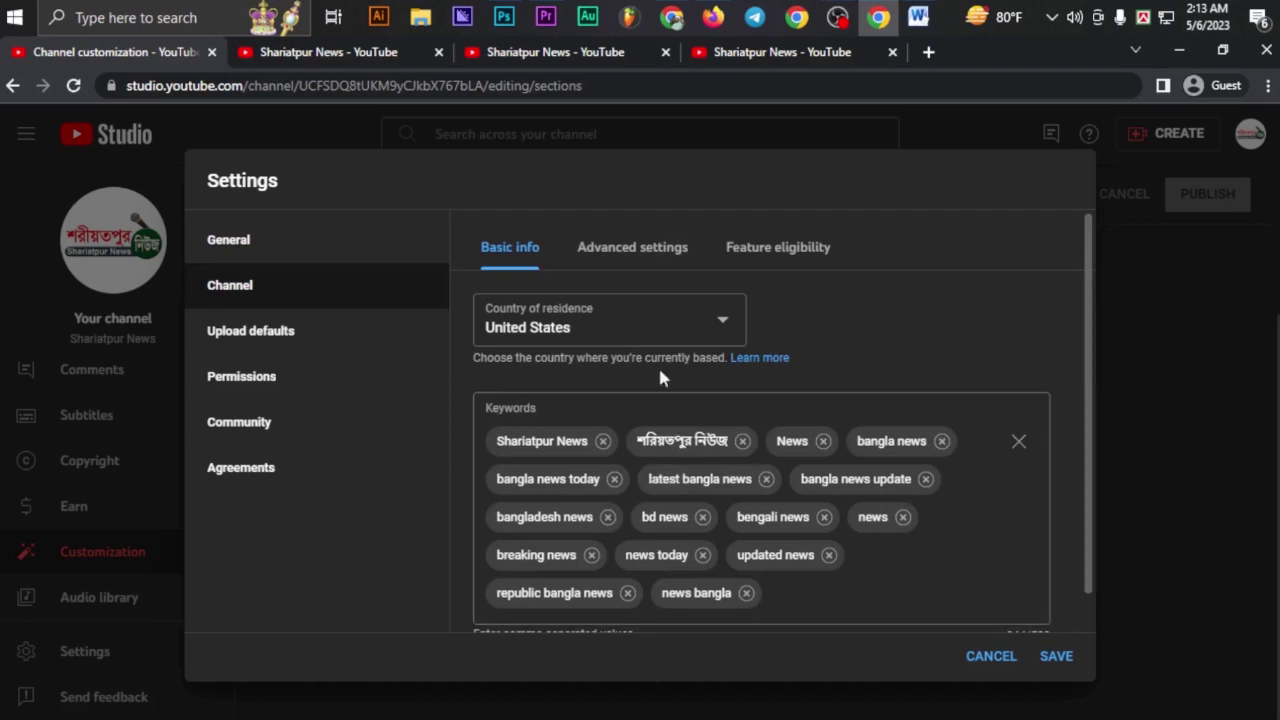
click(645, 249)
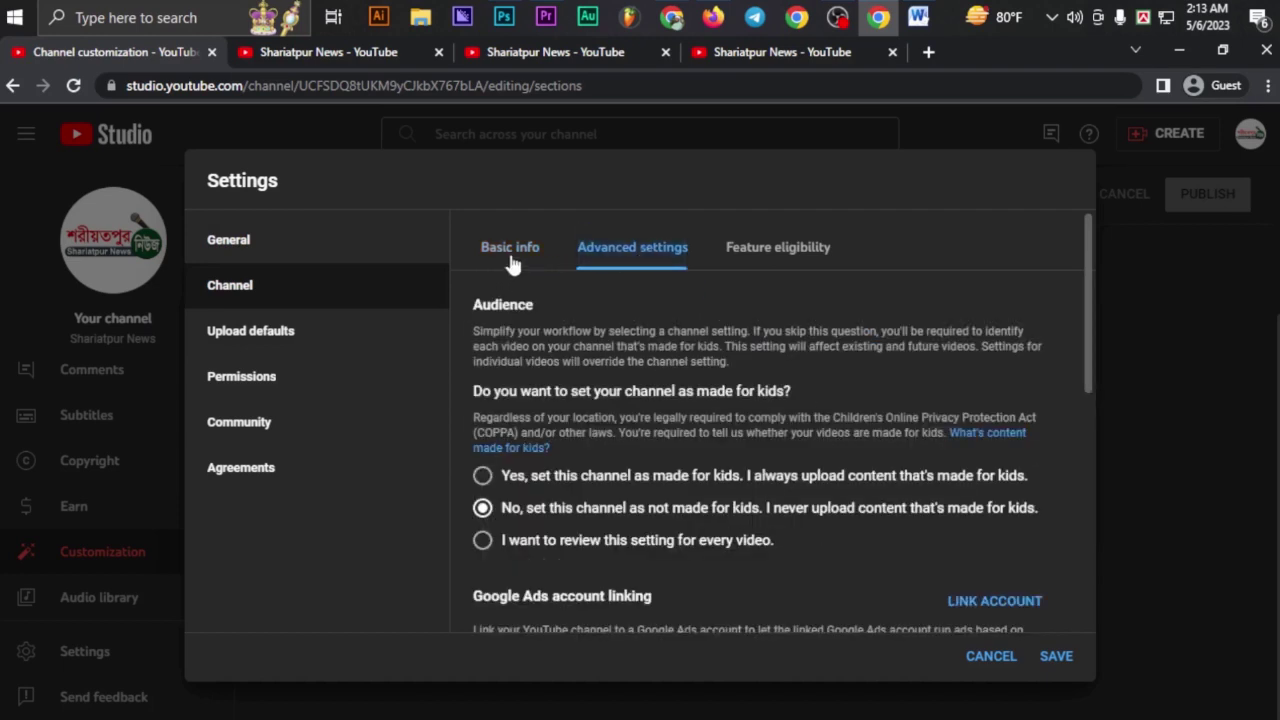
click(510, 258)
click(351, 334)
scroll(640, 460, down, 2)
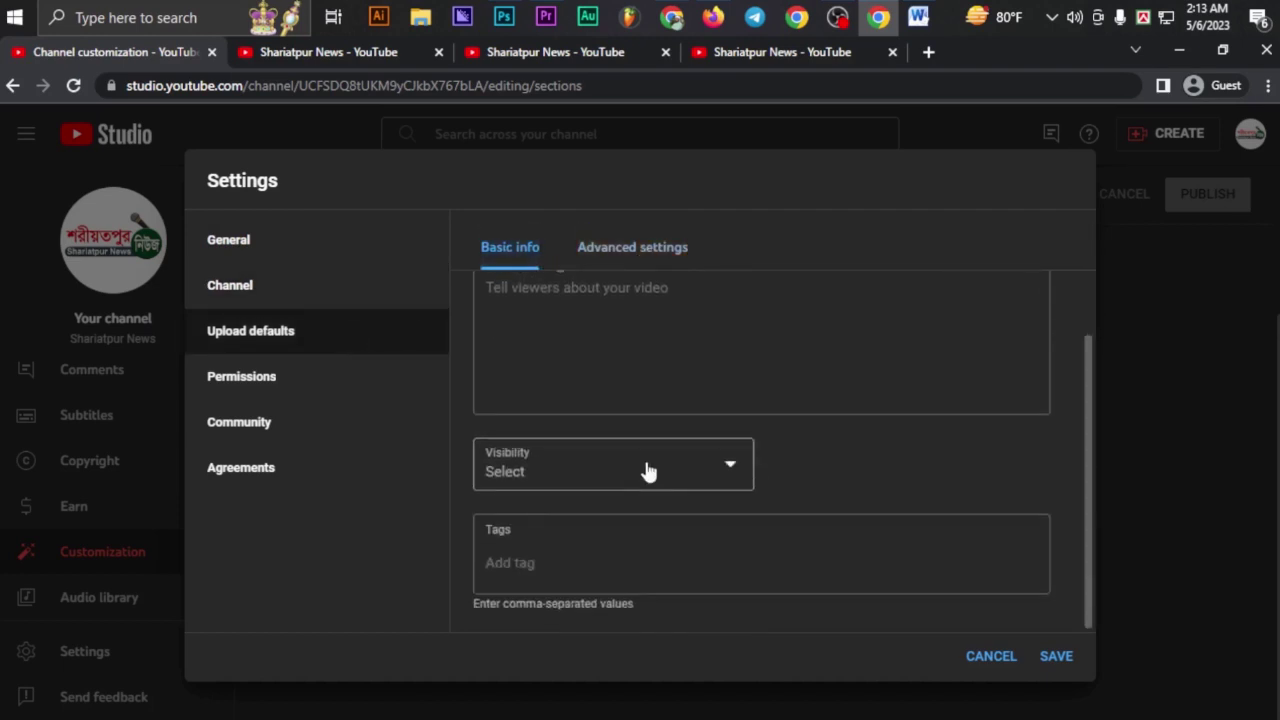
click(1058, 660)
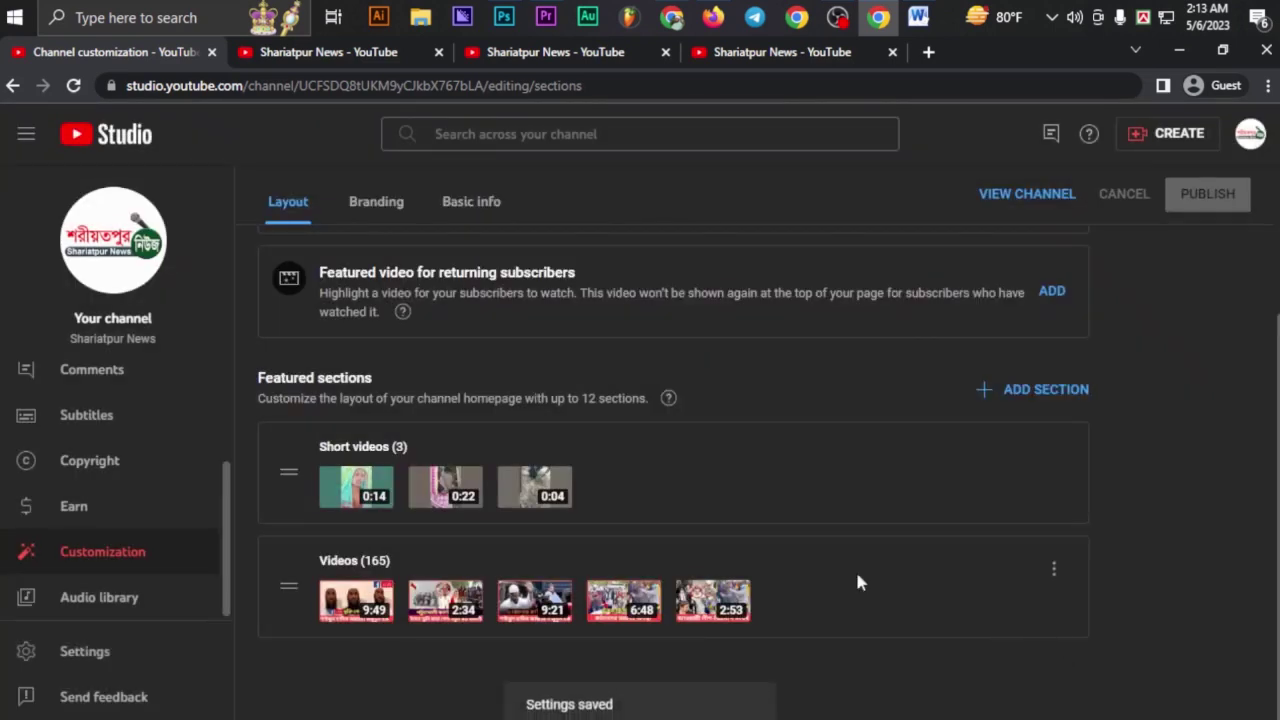
- Examine the Videos and Home pages of the public Shariatpur News channel
click(330, 55)
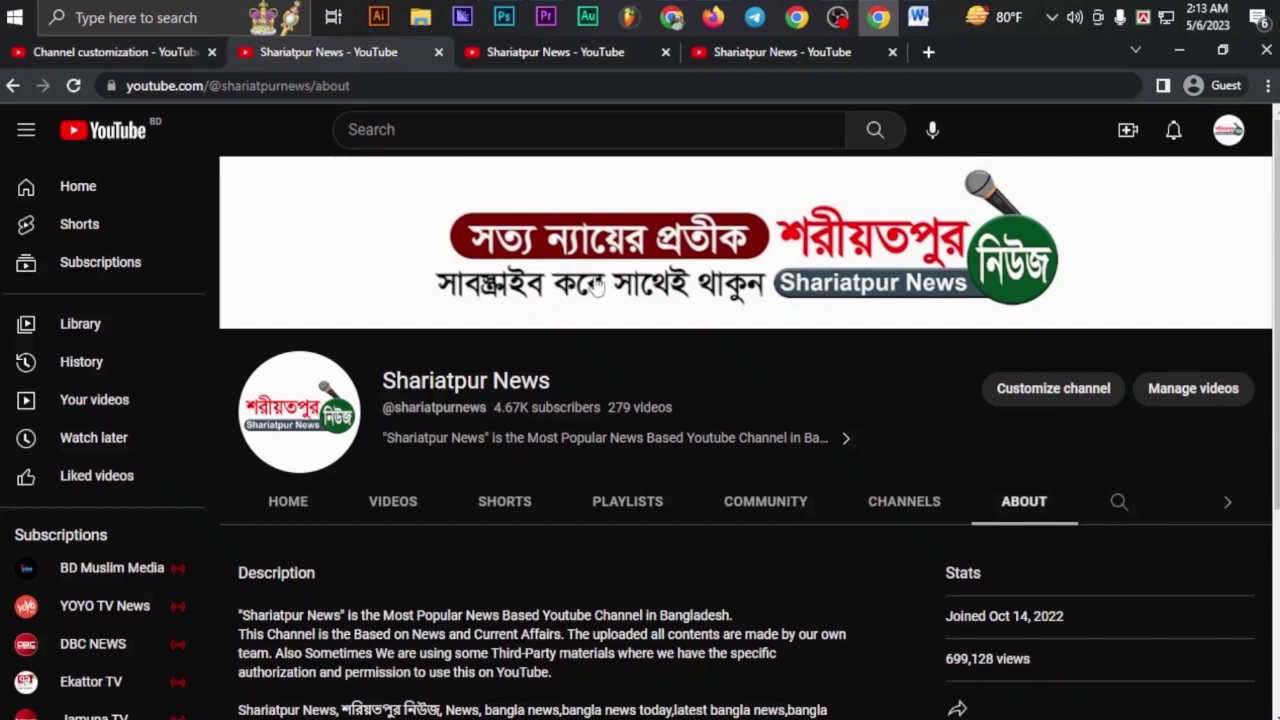
click(379, 505)
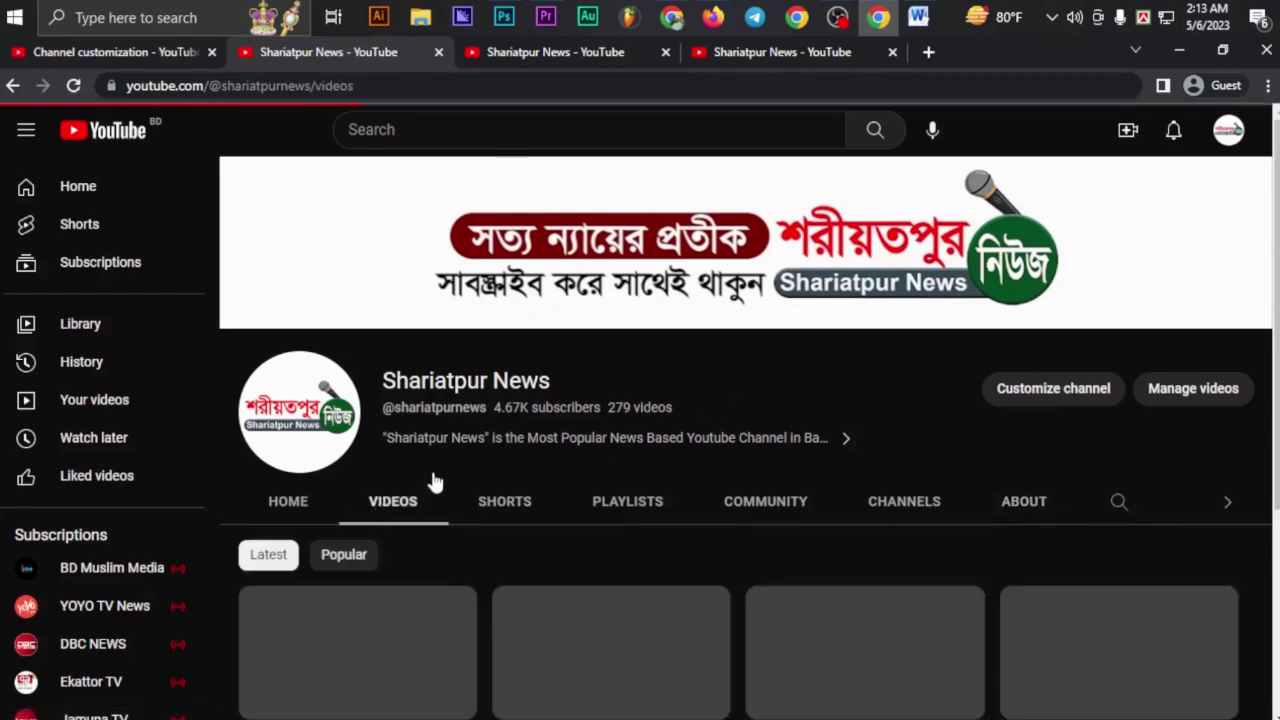
scroll(431, 467, down, 3)
click(286, 314)
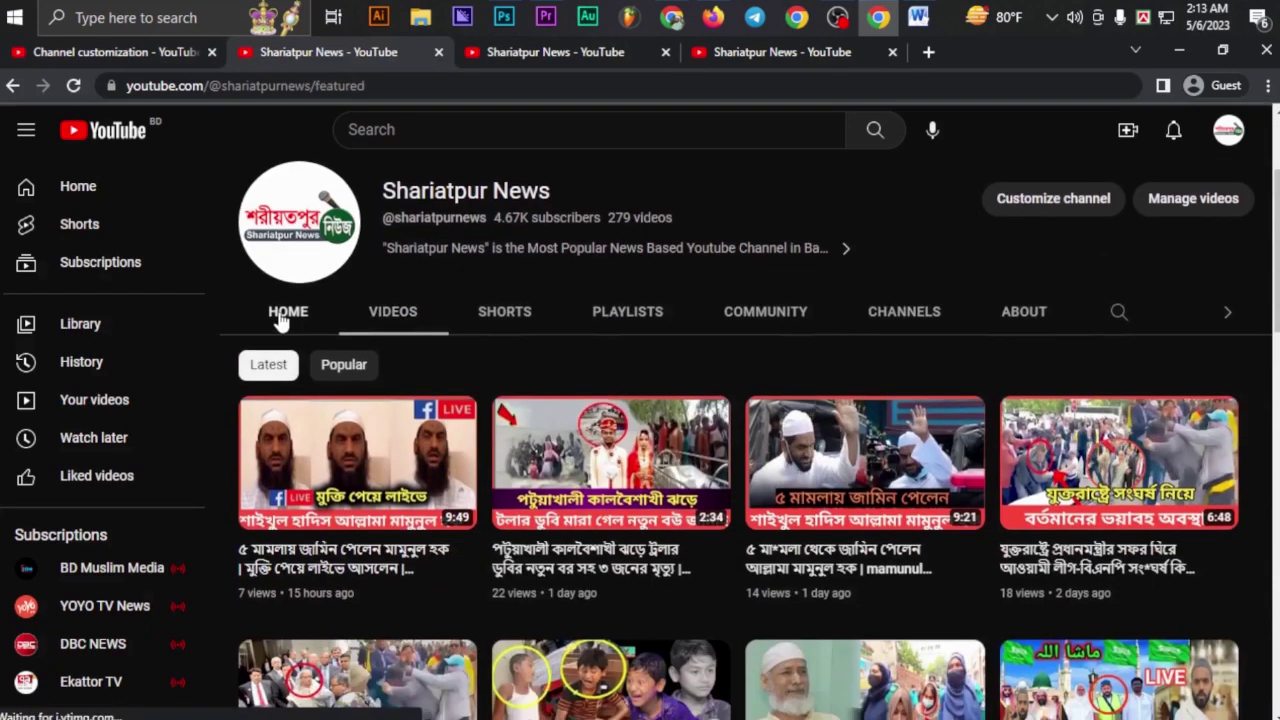
scroll(572, 370, down, 3)
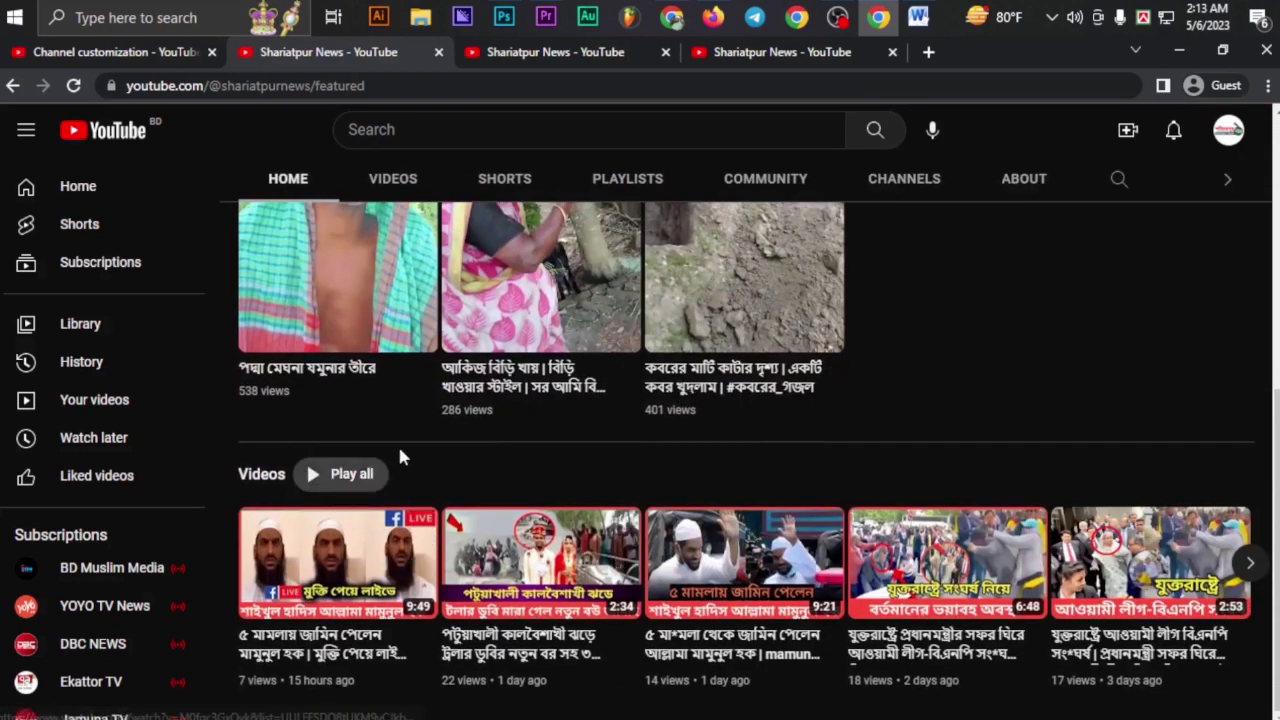
scroll(588, 322, up, 3)
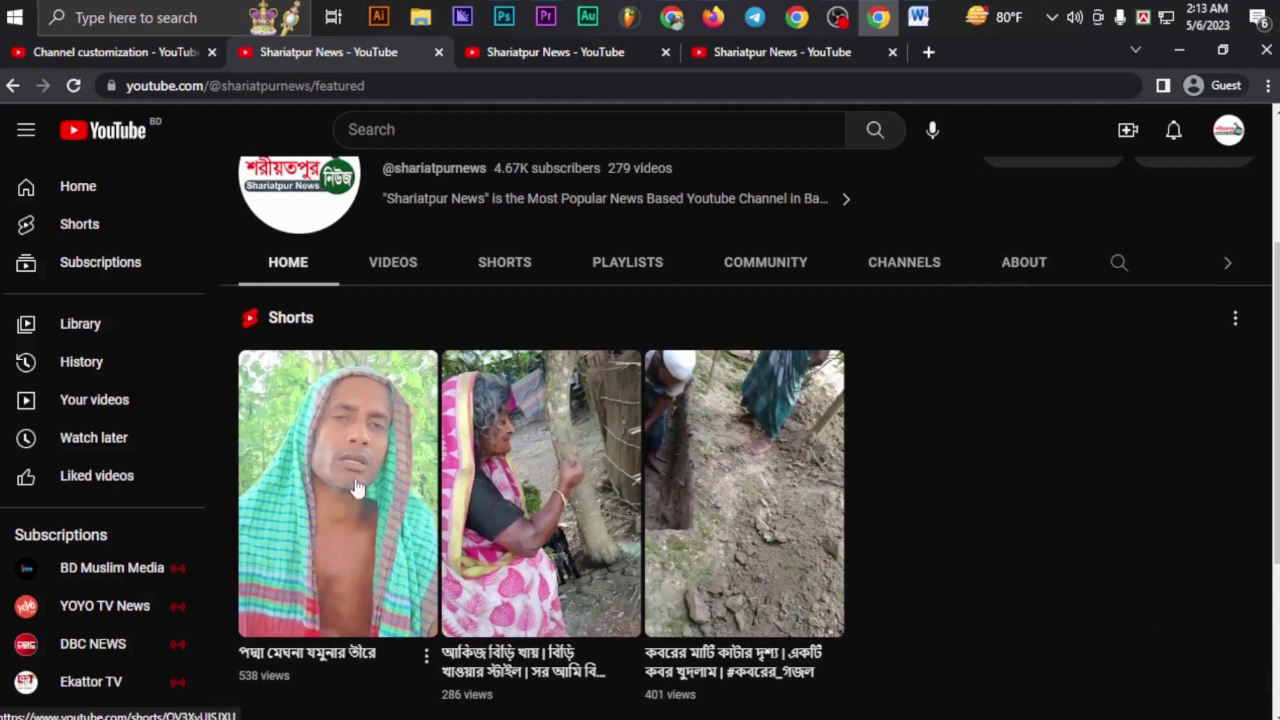
scroll(390, 380, up, 3)
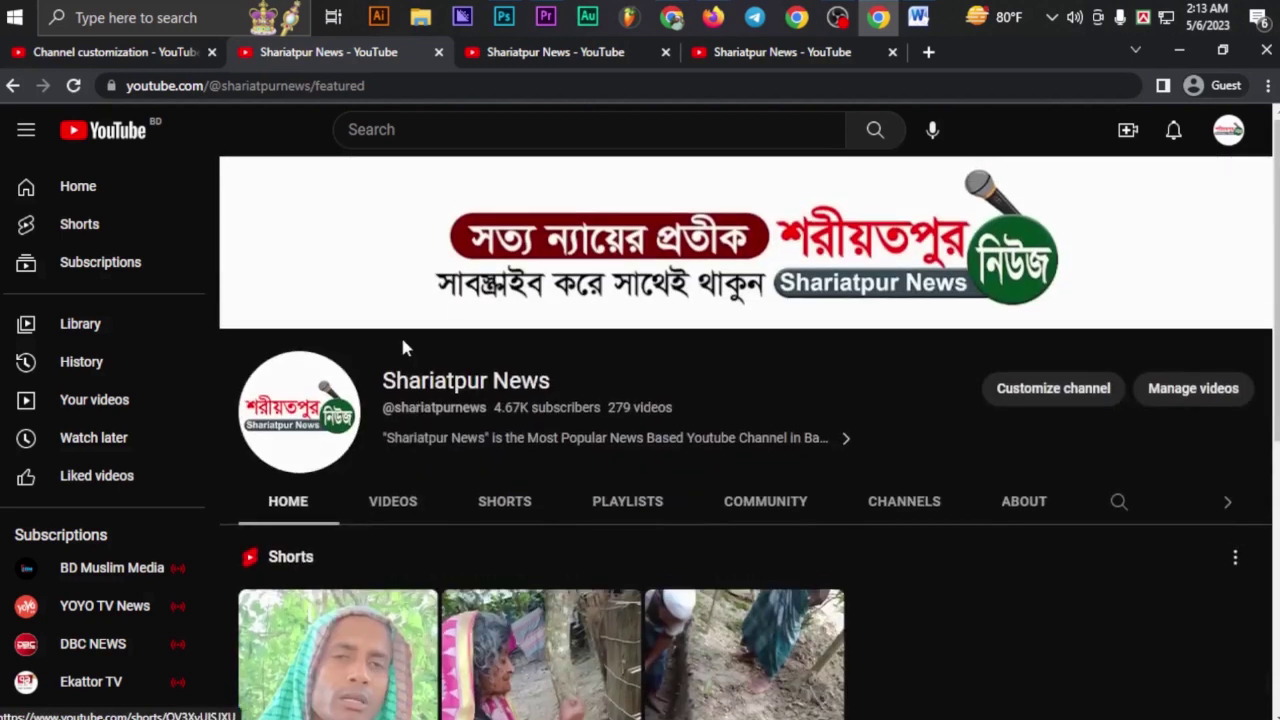
- Add a Popular videos section to the channel homepage layout and publish the change
click(150, 54)
scroll(486, 440, up, 2)
scroll(483, 443, down, 2)
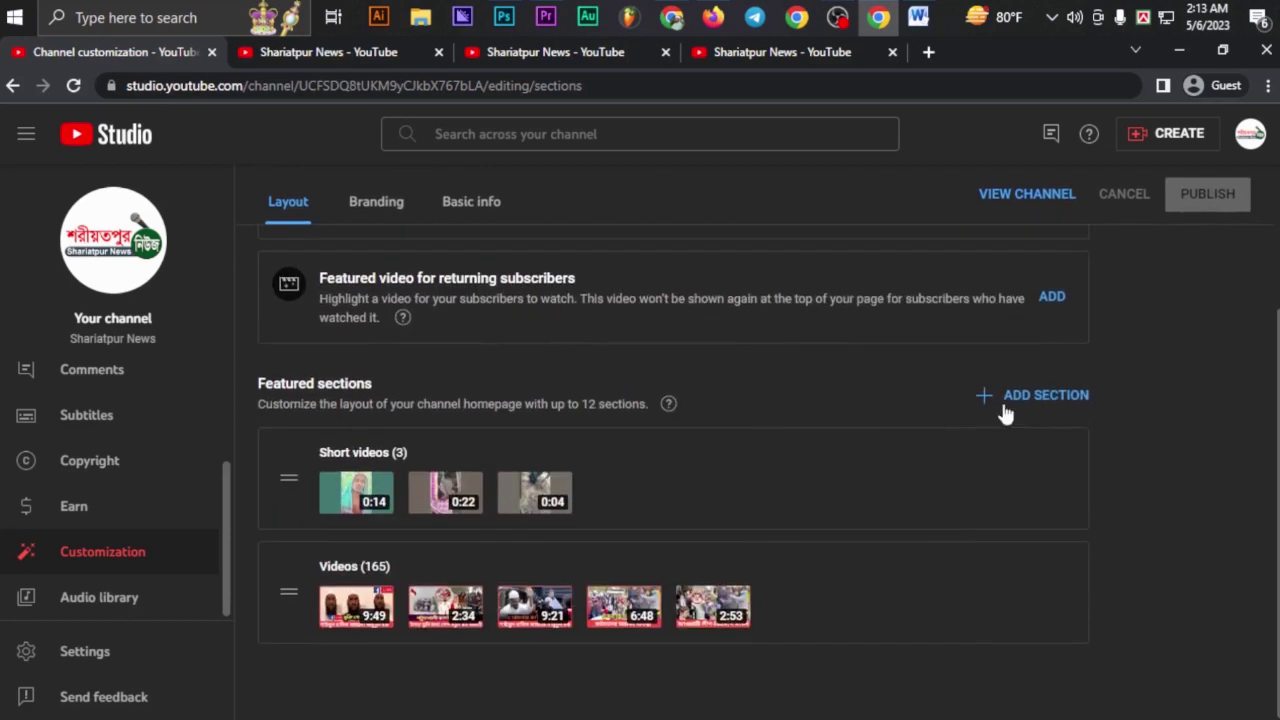
scroll(1020, 412, up, 3)
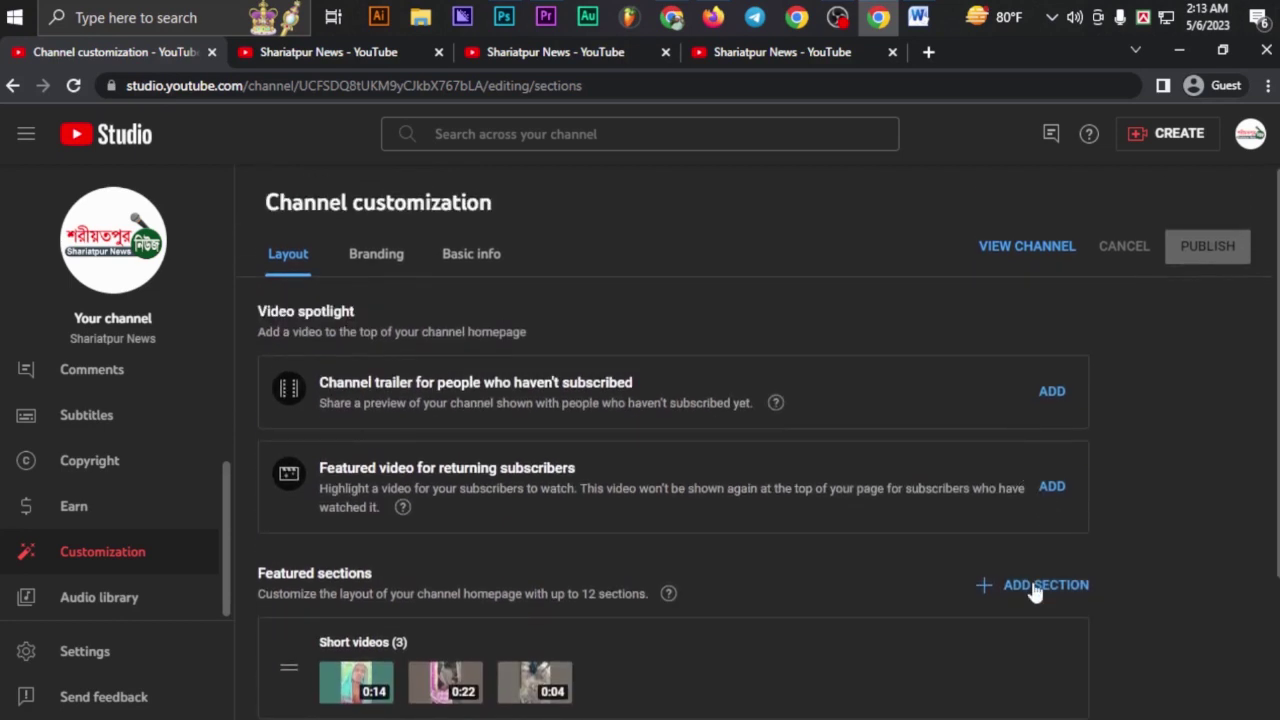
click(1036, 590)
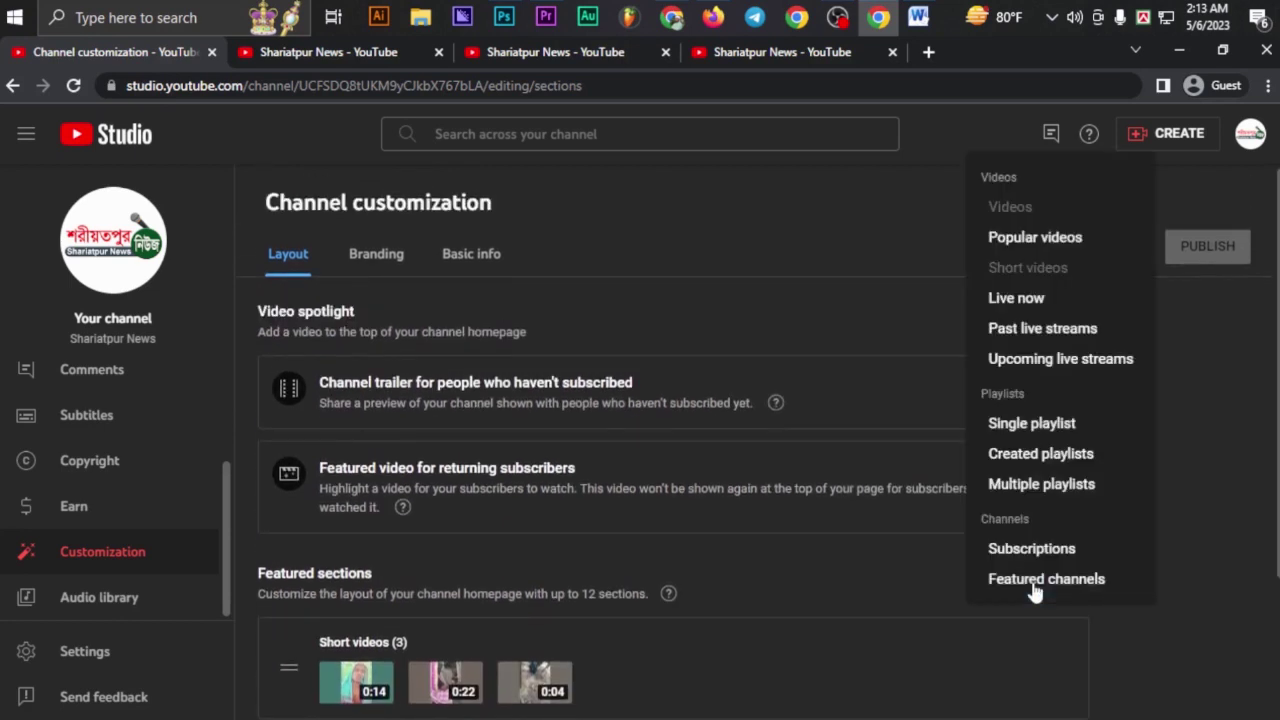
click(1030, 240)
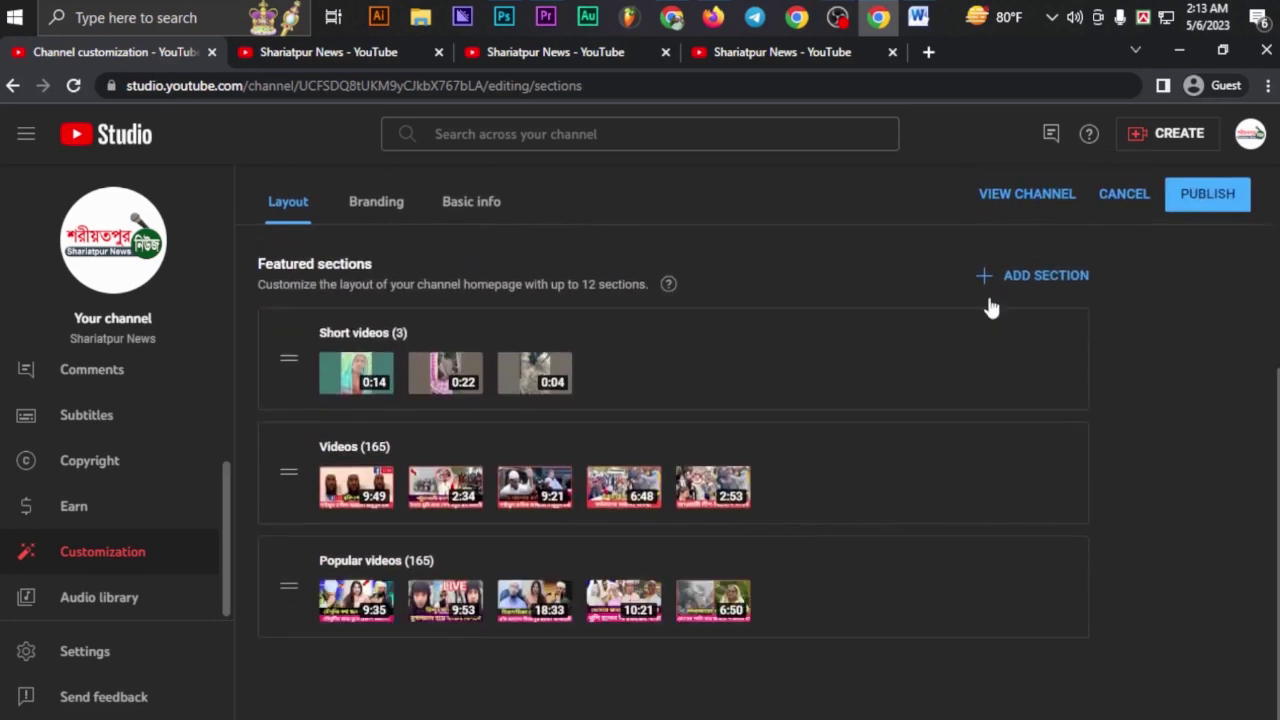
click(1214, 205)
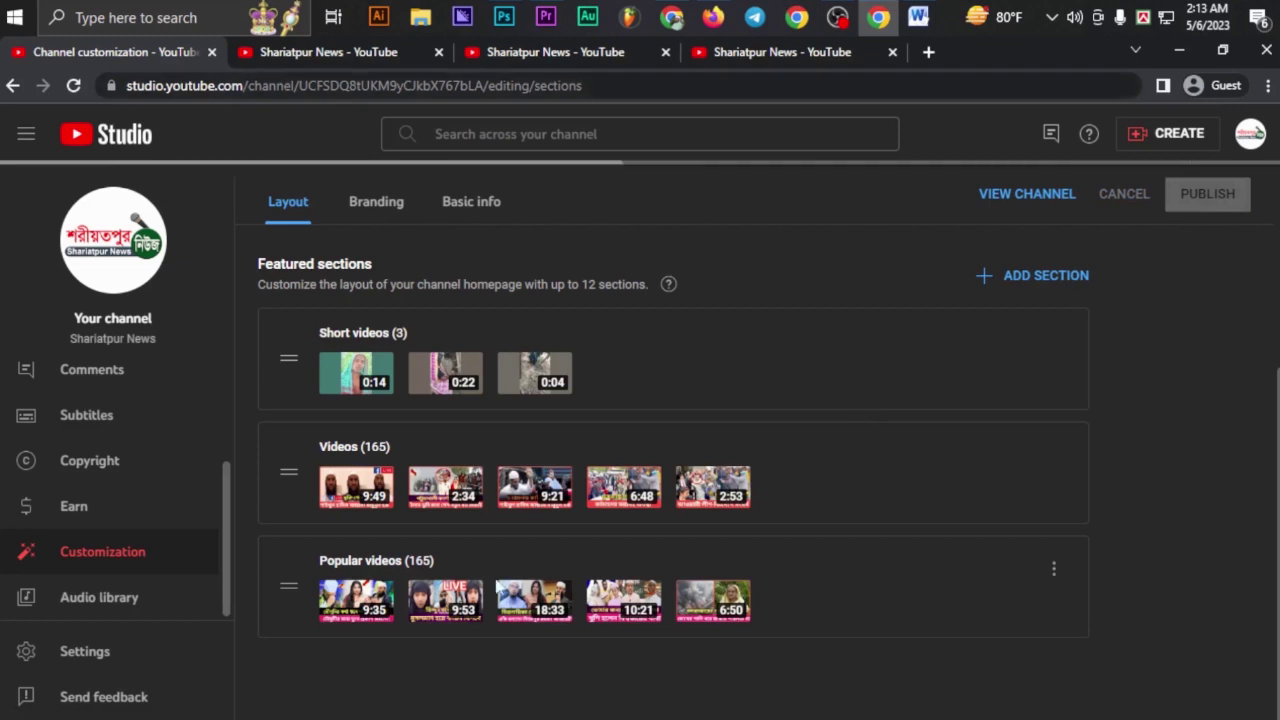
- Reload the public channel homepage and check its sections for Popular videos
click(330, 52)
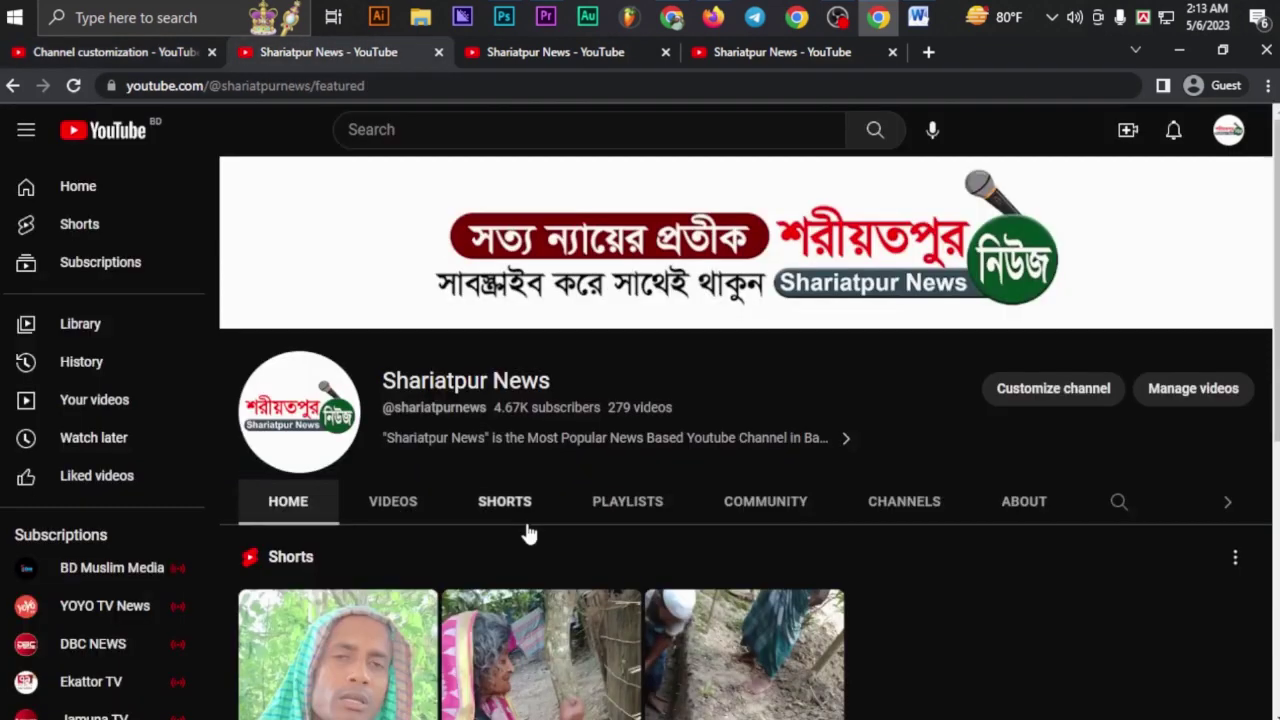
scroll(502, 535, down, 5)
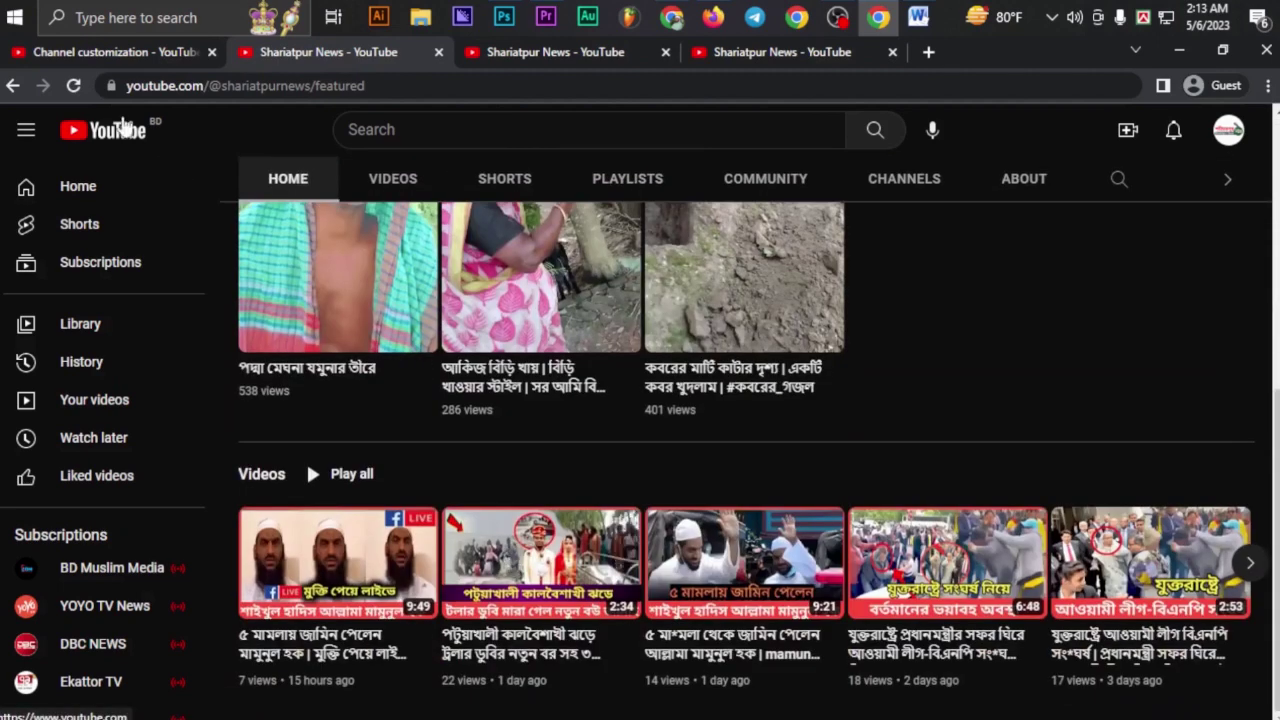
click(76, 87)
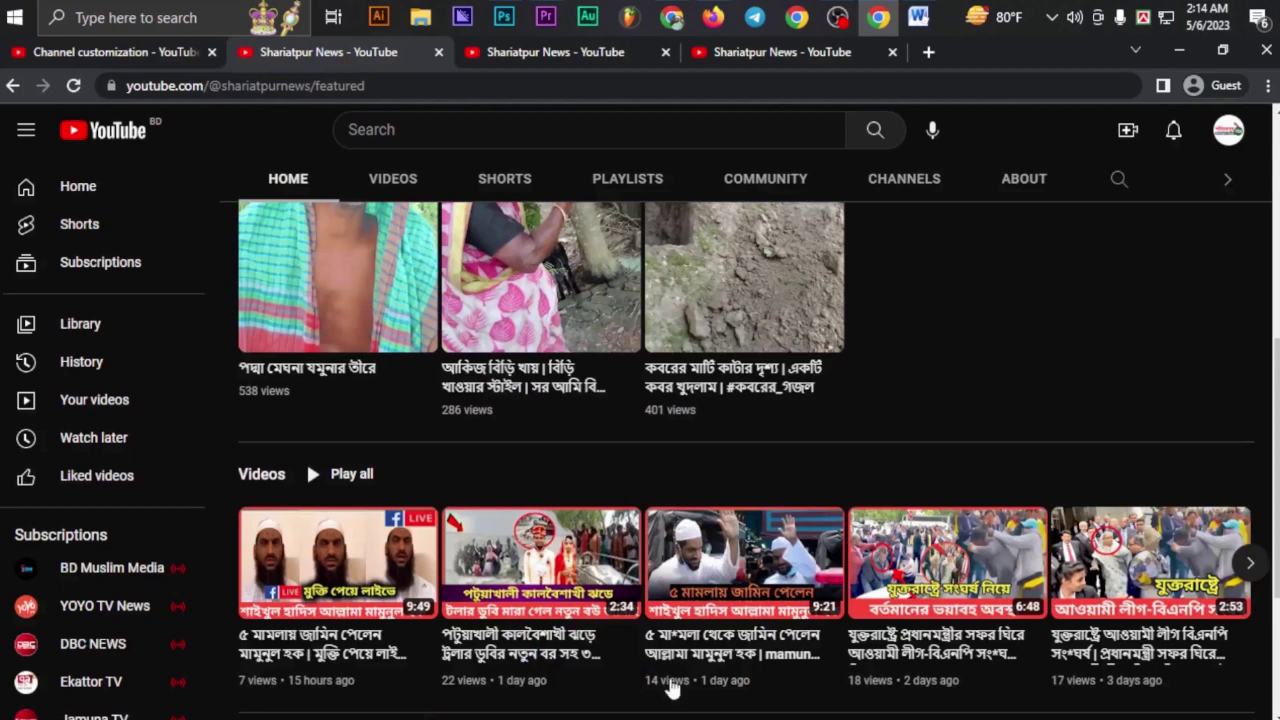
scroll(672, 505, down, 2)
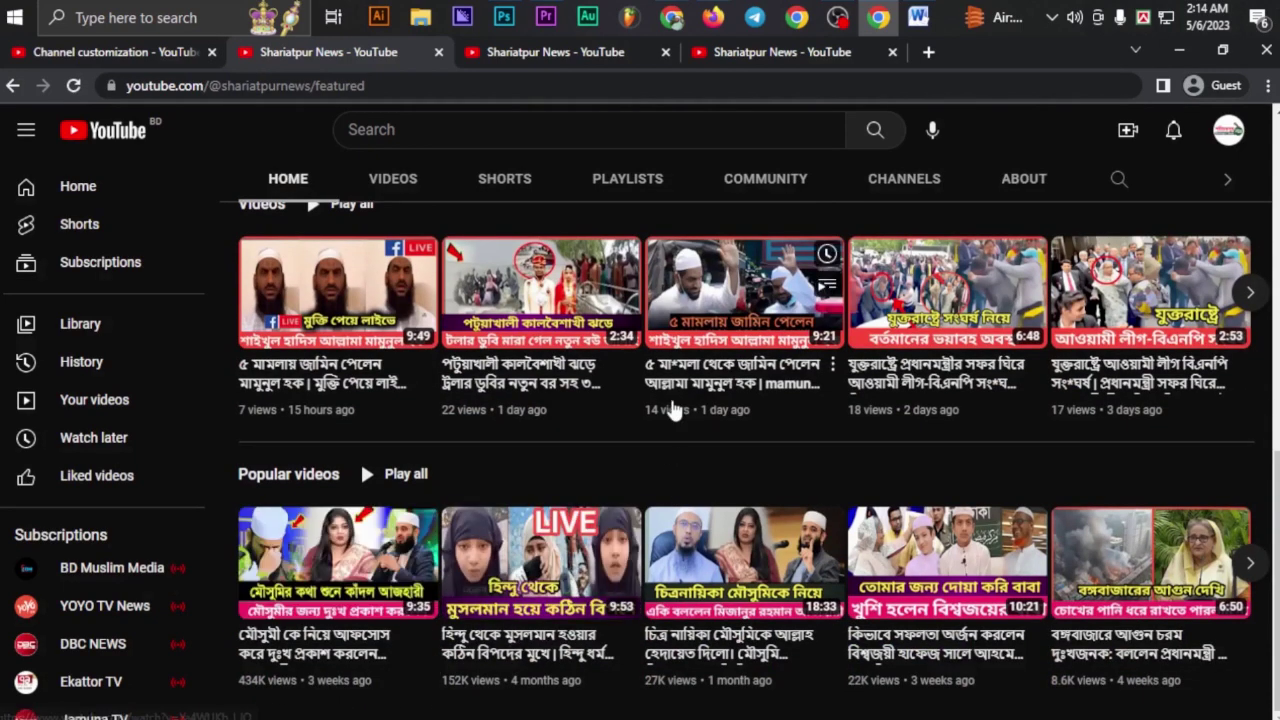
scroll(457, 508, up, 5)
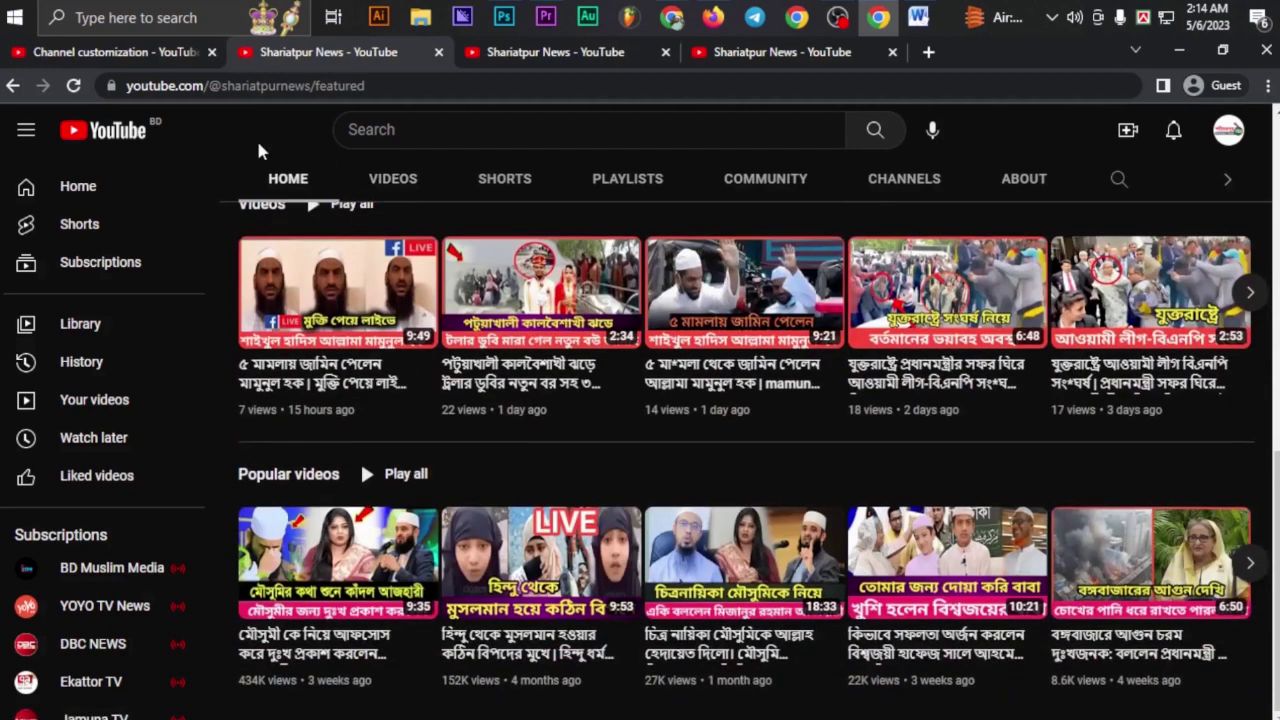
- Reorder the featured sections in the channel layout to Popular videos, Videos, Short videos
click(100, 52)
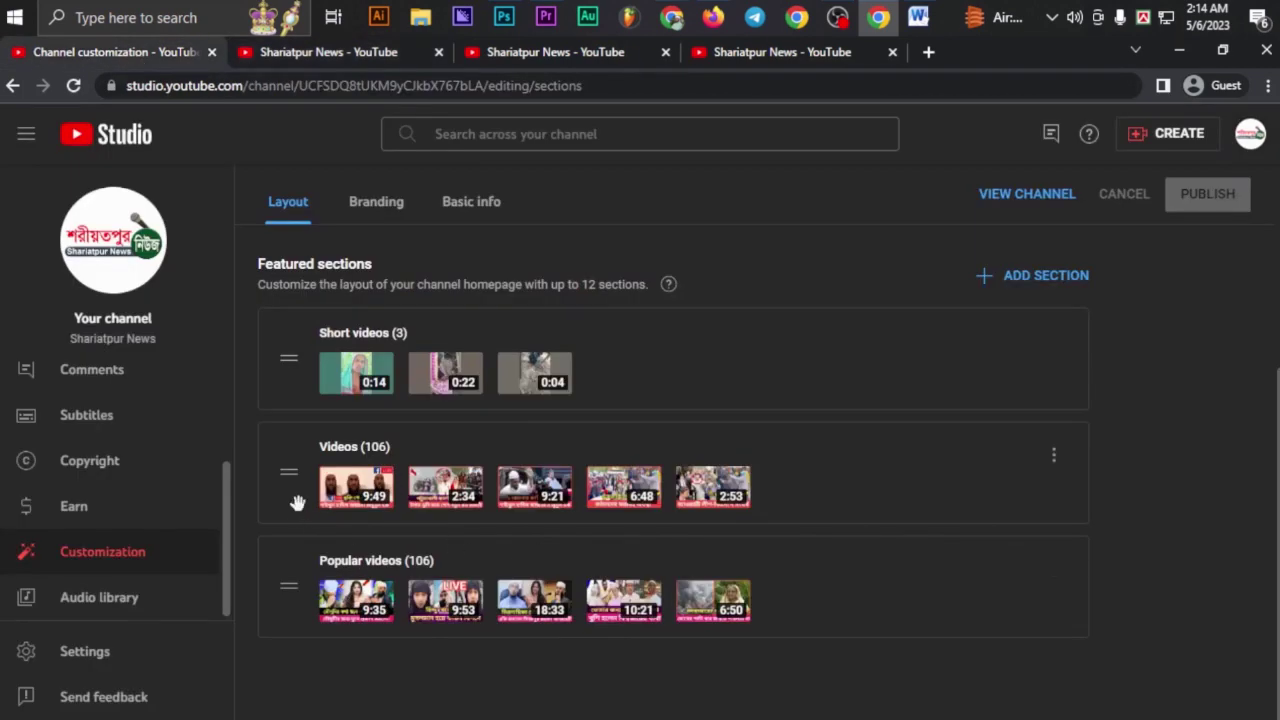
drag(286, 588, 283, 472)
mouse_move(286, 590)
mouse_down()
mouse_move(306, 486)
mouse_move(293, 472)
mouse_move(297, 611)
mouse_move(289, 591)
mouse_up()
scroll(445, 476, up, 2)
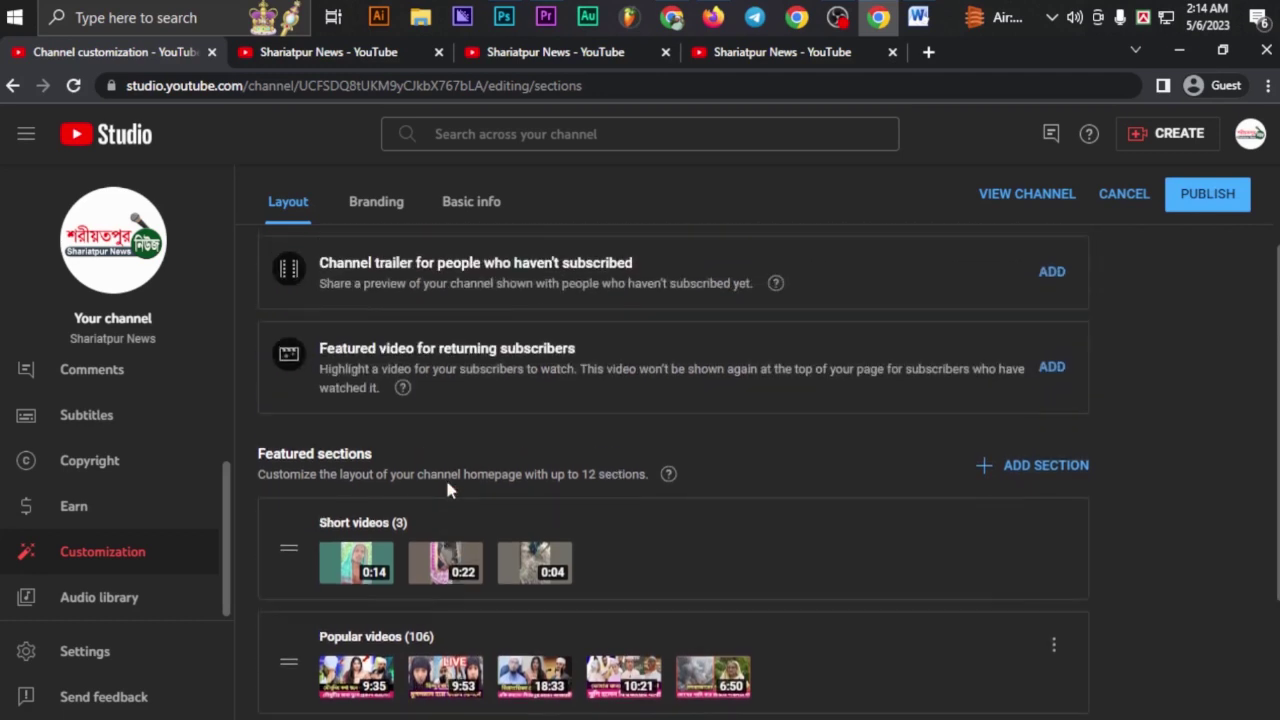
scroll(769, 514, down, 2)
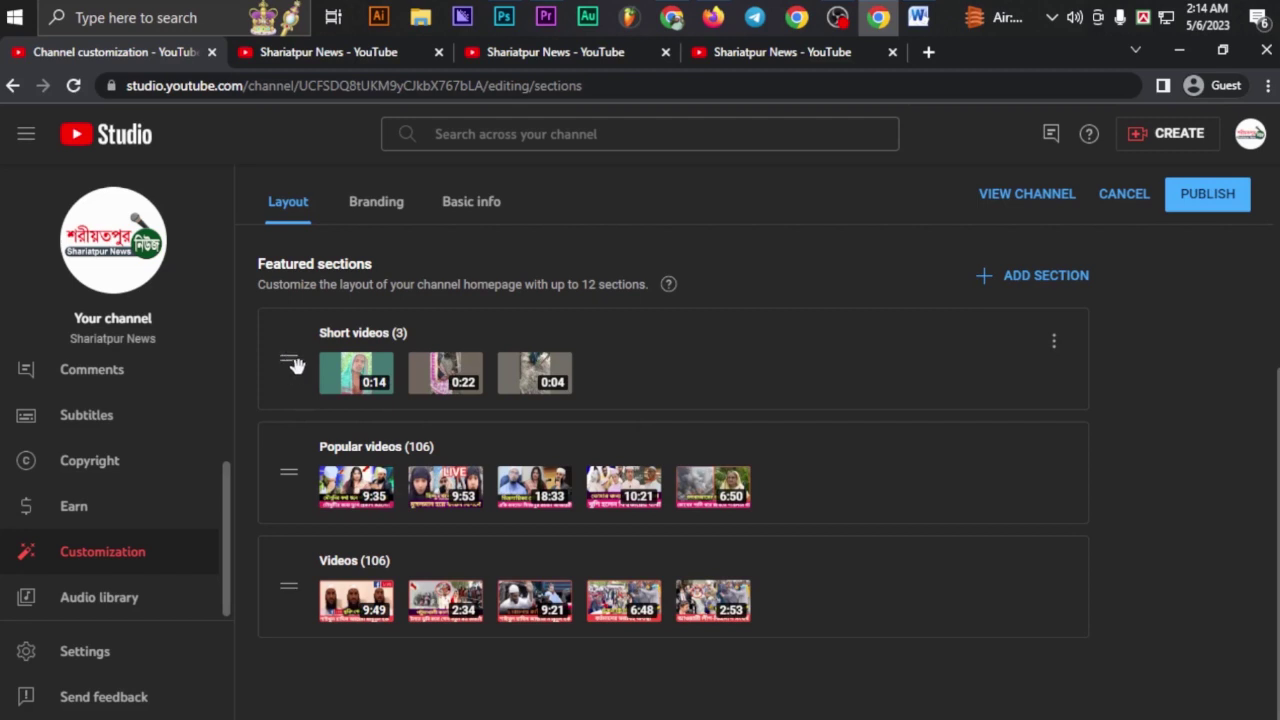
drag(289, 360, 294, 602)
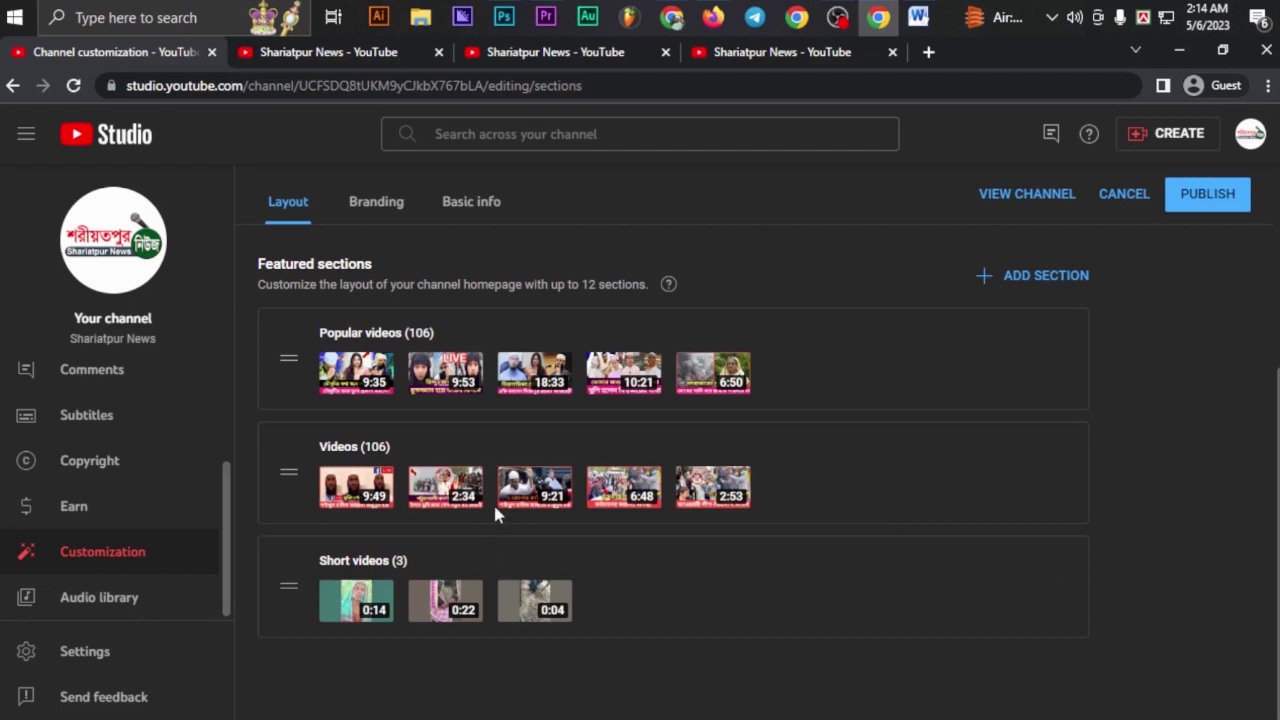
- Review the section types that can be added to the channel homepage layout
scroll(834, 420, up, 3)
scroll(960, 470, down, 2)
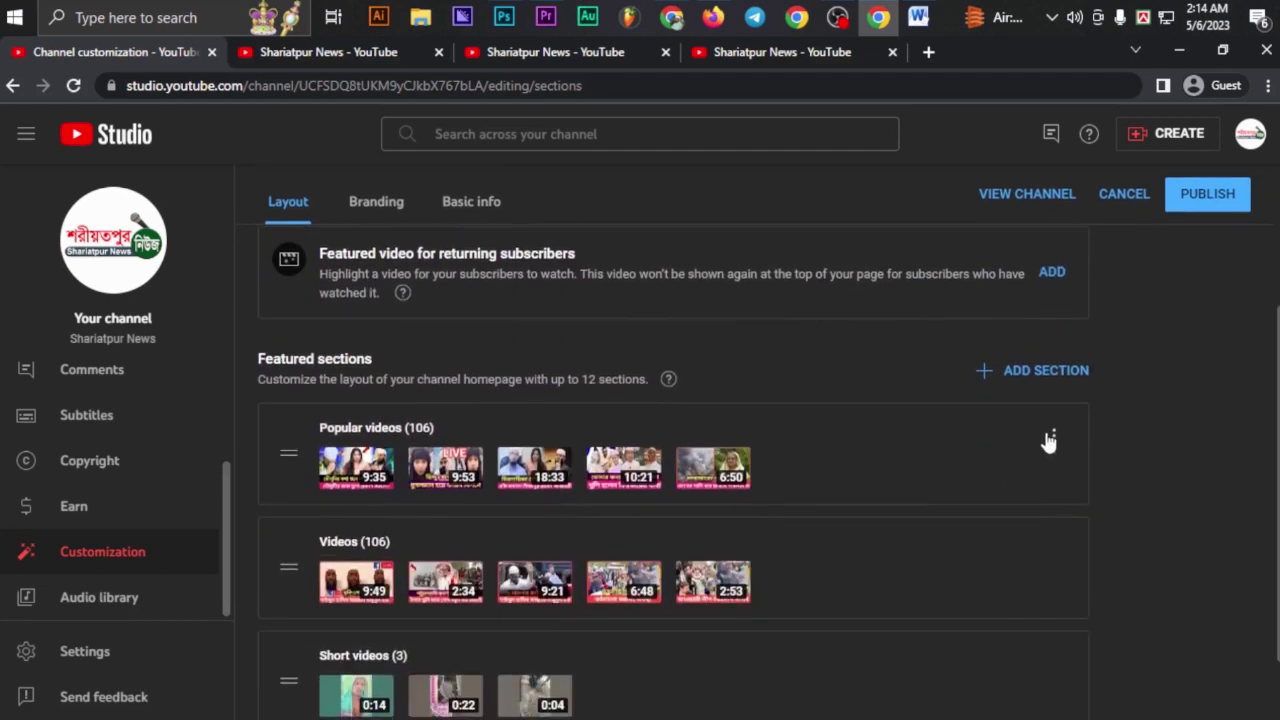
click(1037, 375)
scroll(1042, 440, down, 1)
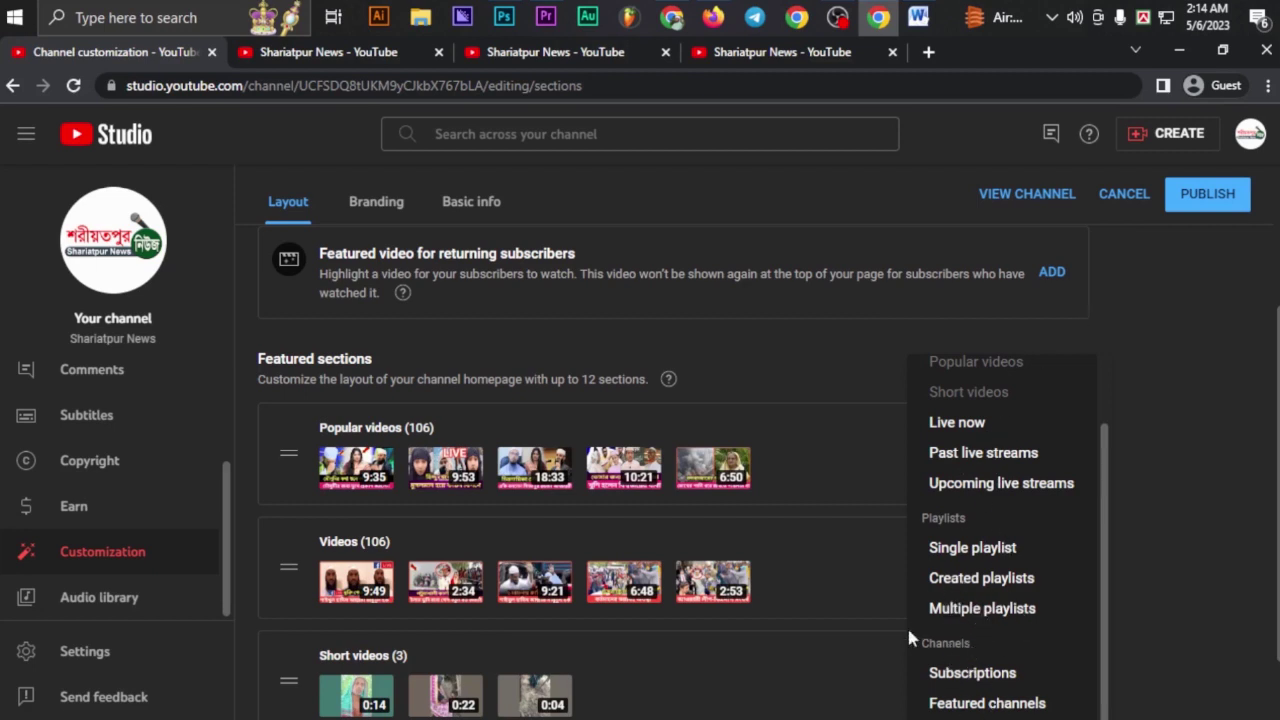
scroll(986, 384, up, 1)
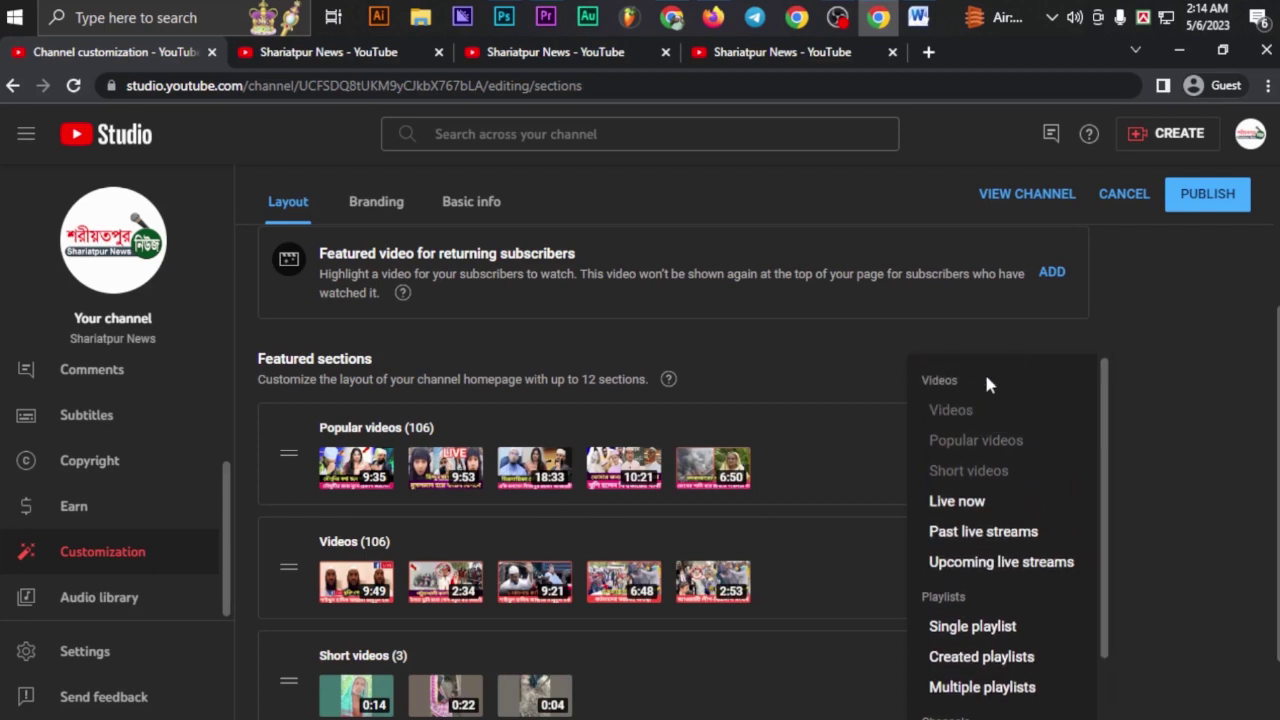
click(893, 330)
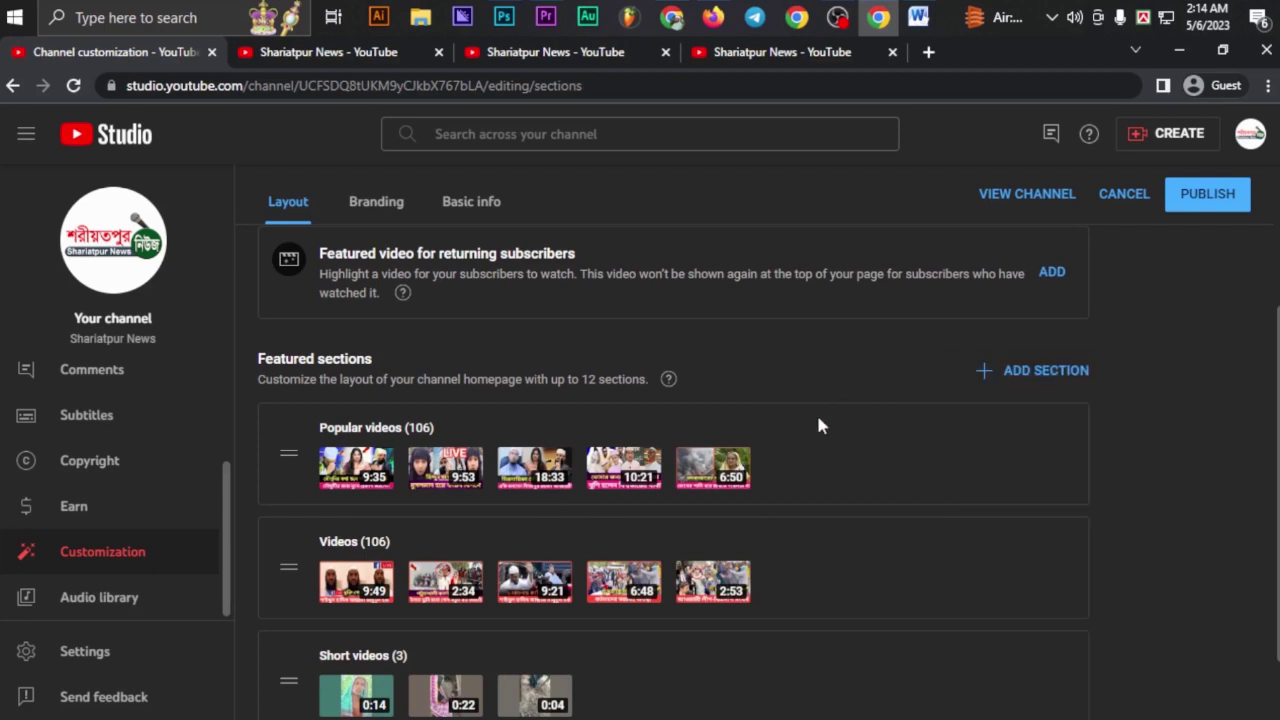
- Set the video "মৌসুমী কে নিয়ে আফসোস করে দুঃখ প্রকাশ করলেন আজহারী" as the channel trailer for people who haven't subscribed
scroll(822, 440, up, 2)
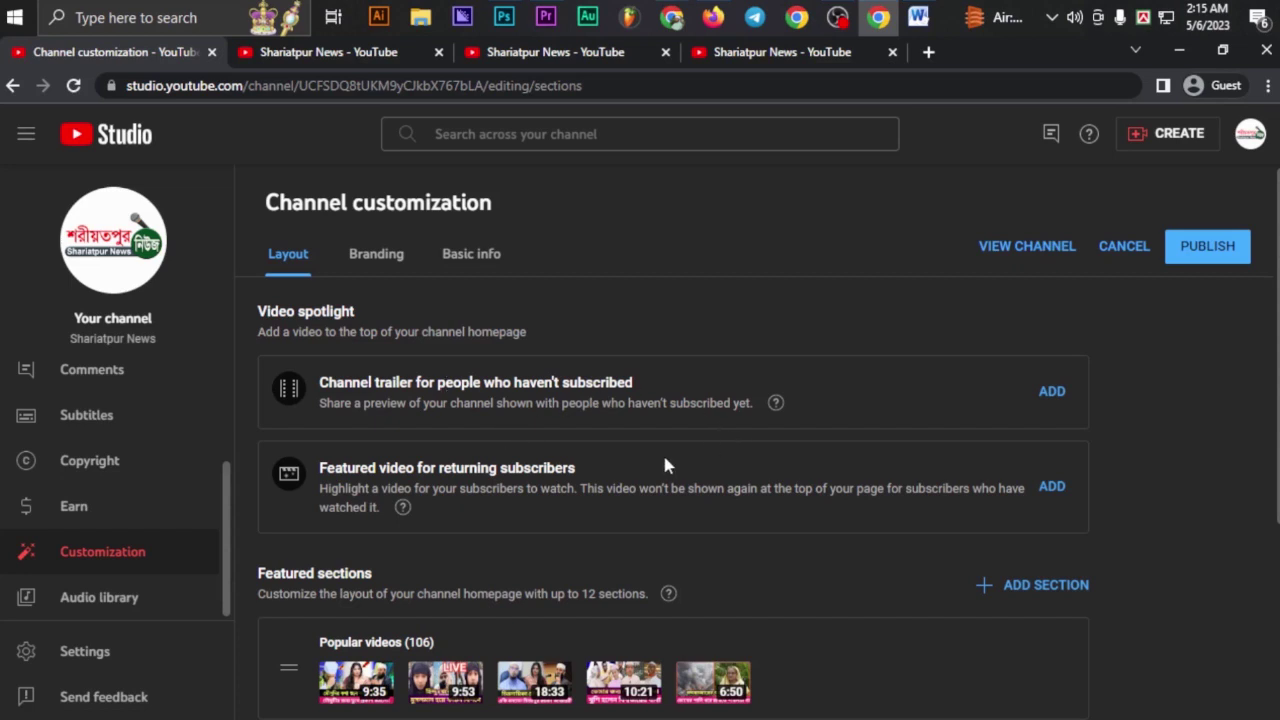
click(1052, 393)
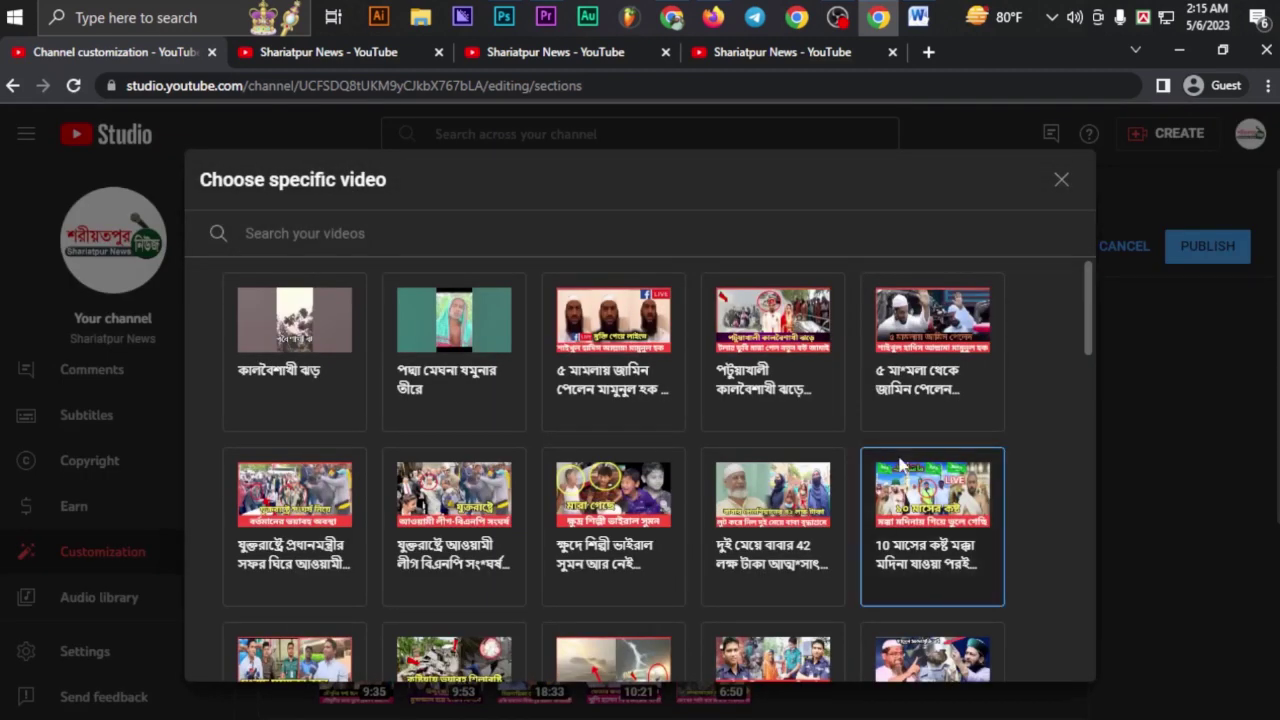
scroll(903, 462, down, 10)
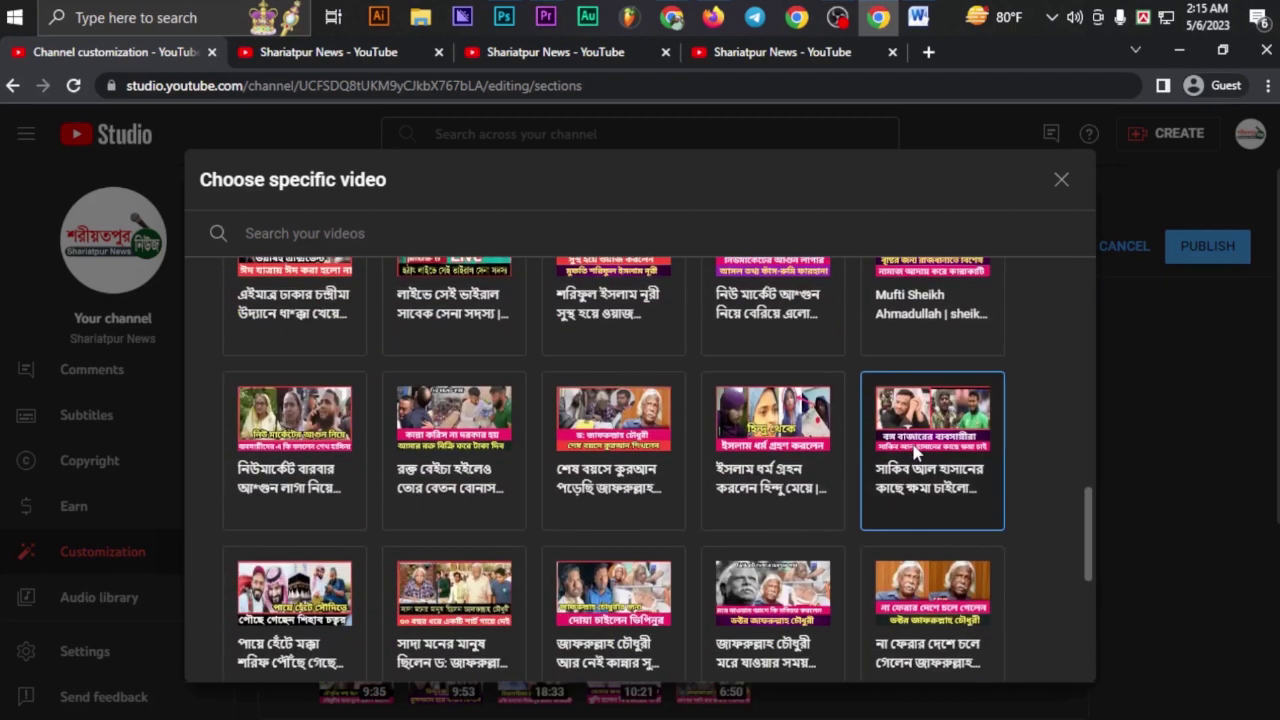
scroll(913, 452, down, 3)
scroll(912, 446, down, 2)
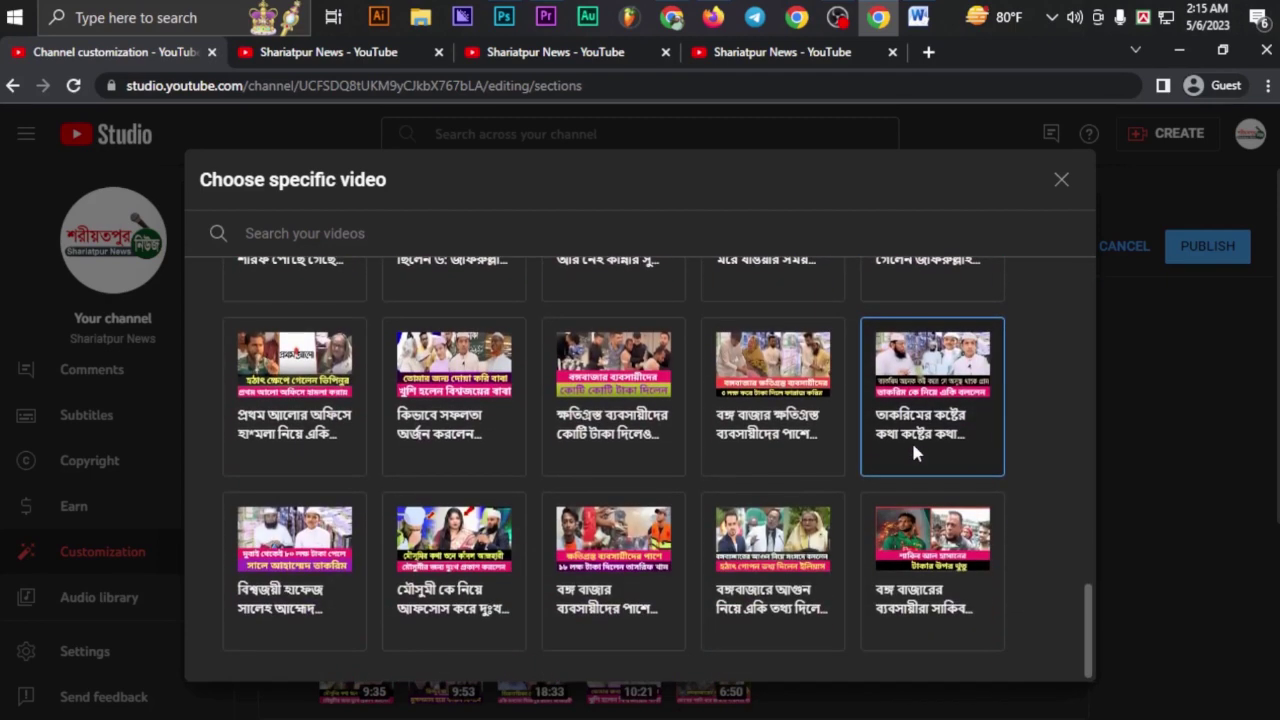
click(492, 568)
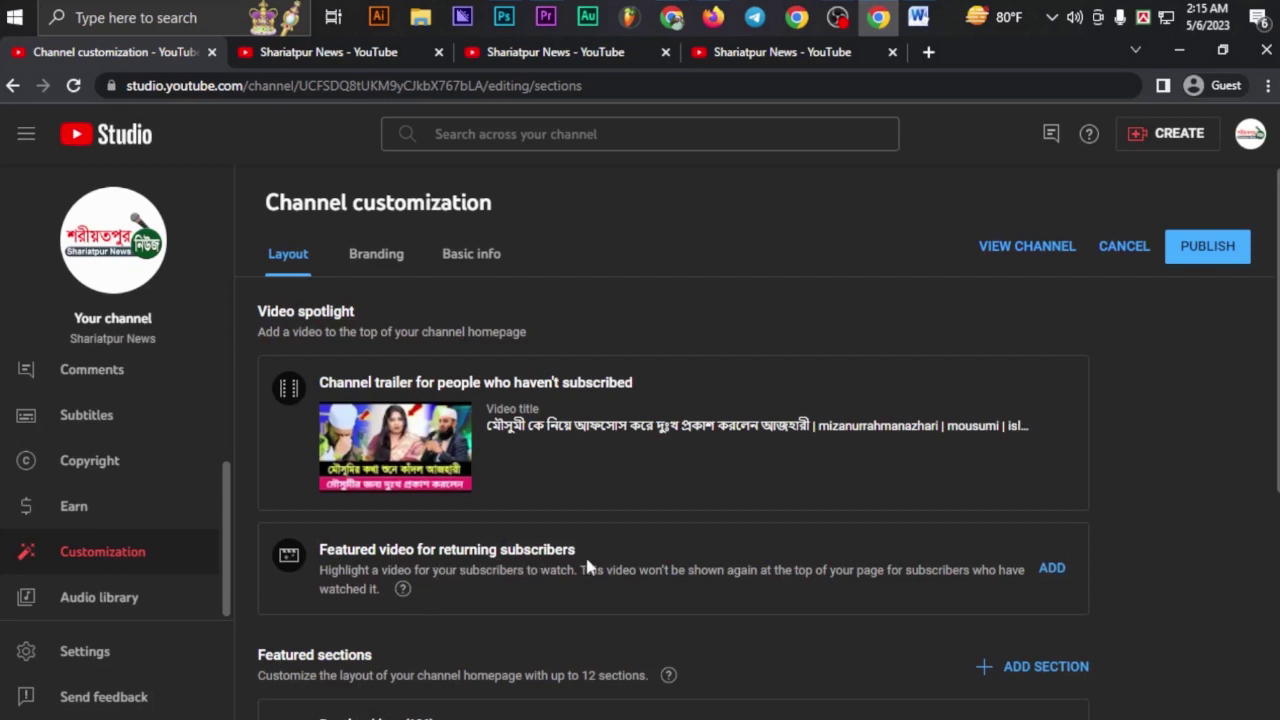
- Open the selection of a featured video for returning subscribers and check the popular videos on the public channel homepage
click(1051, 569)
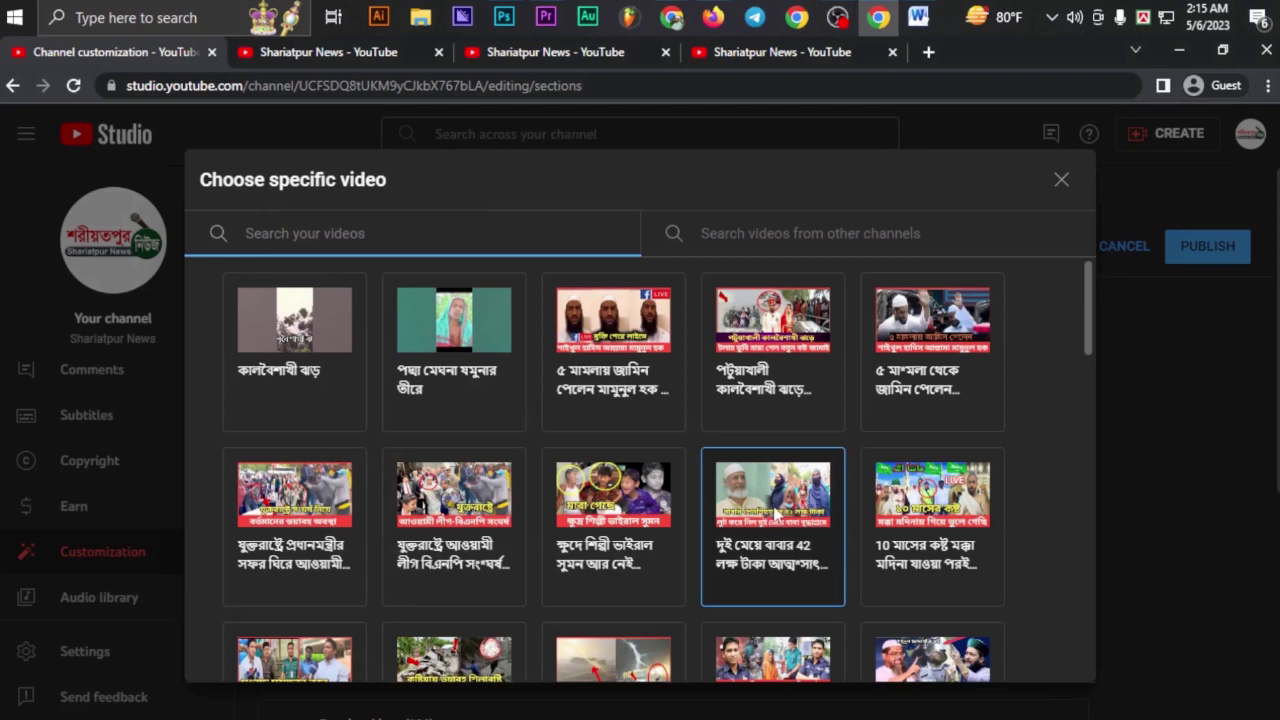
scroll(783, 500, down, 10)
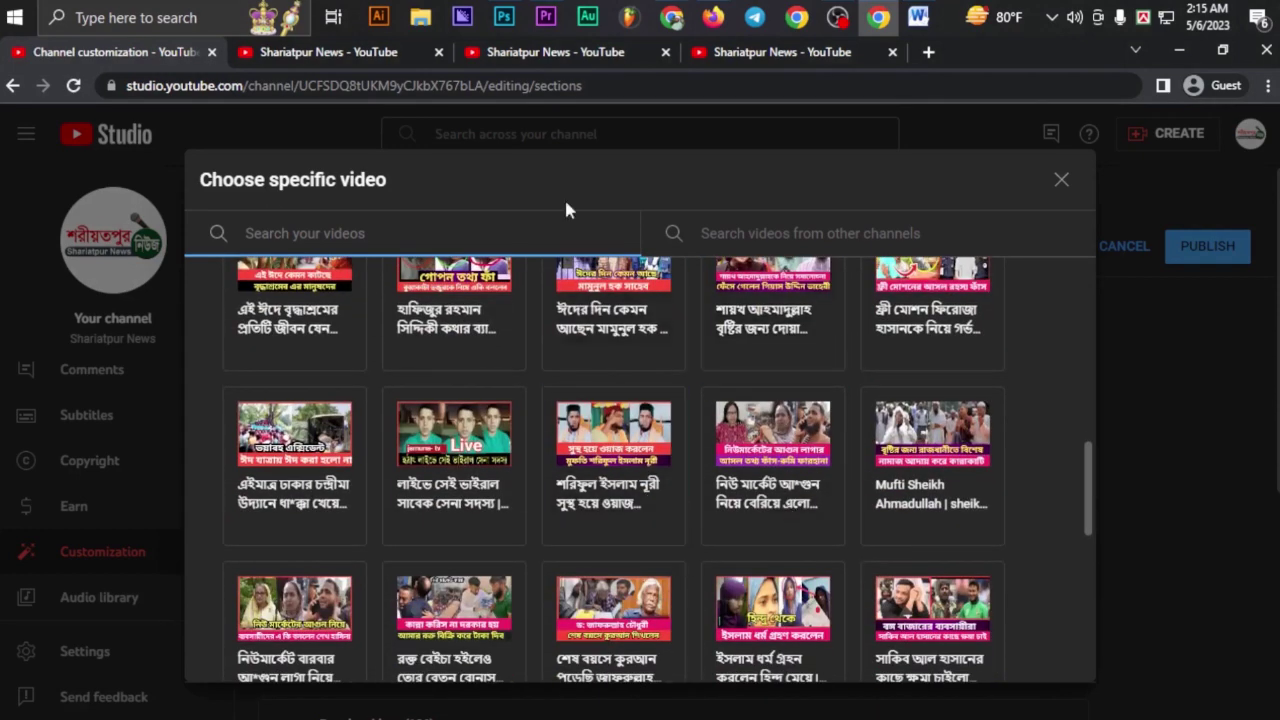
click(540, 53)
scroll(700, 400, down, 3)
scroll(672, 155, up, 3)
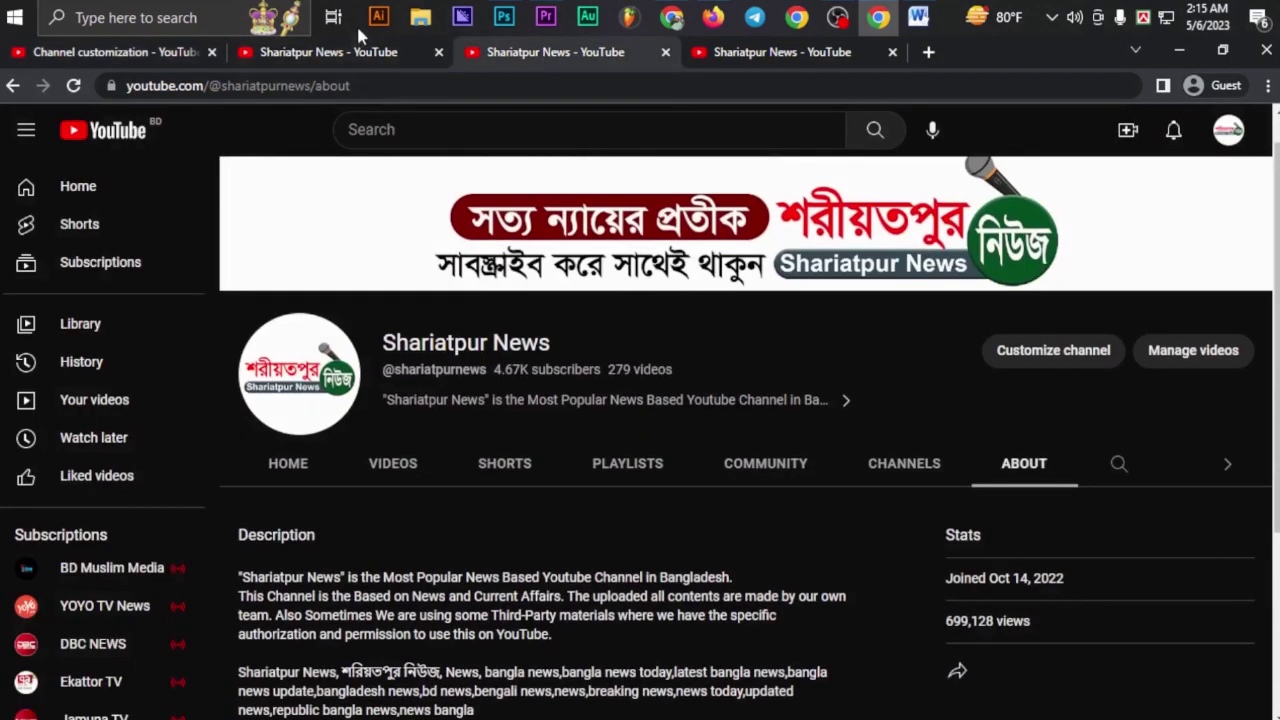
click(328, 52)
mouse_move(963, 423)
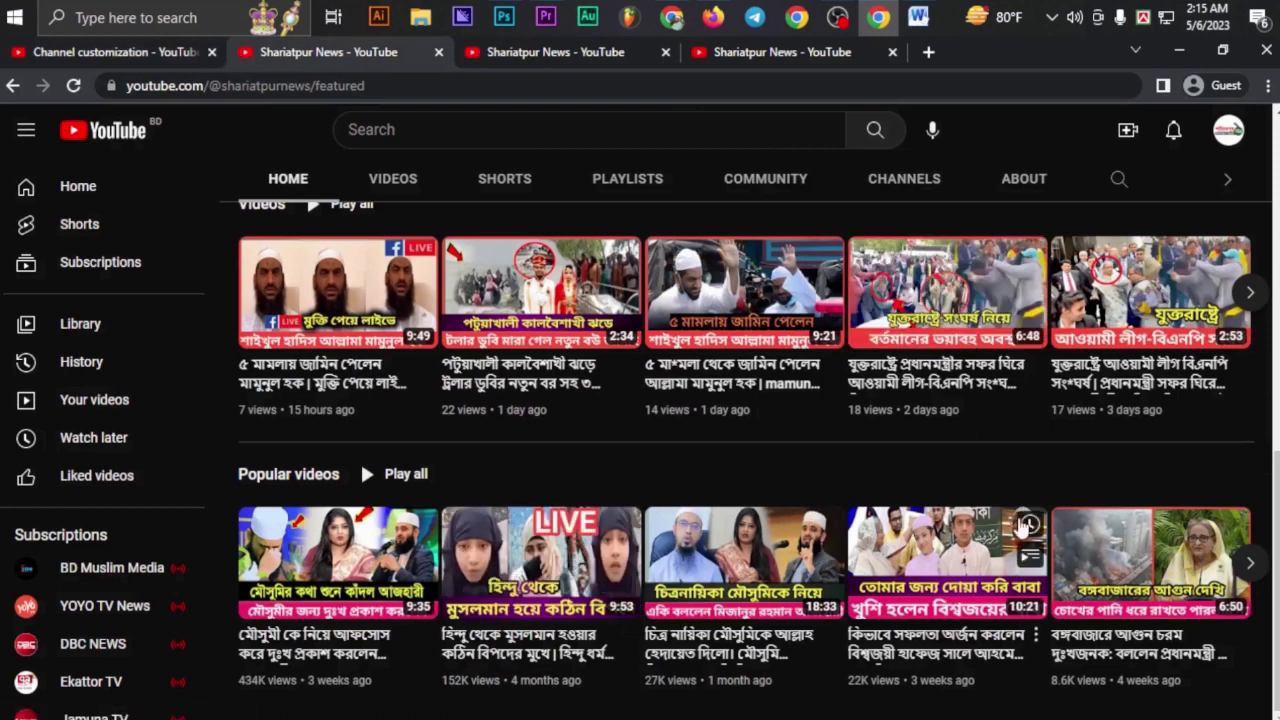
mouse_move(958, 513)
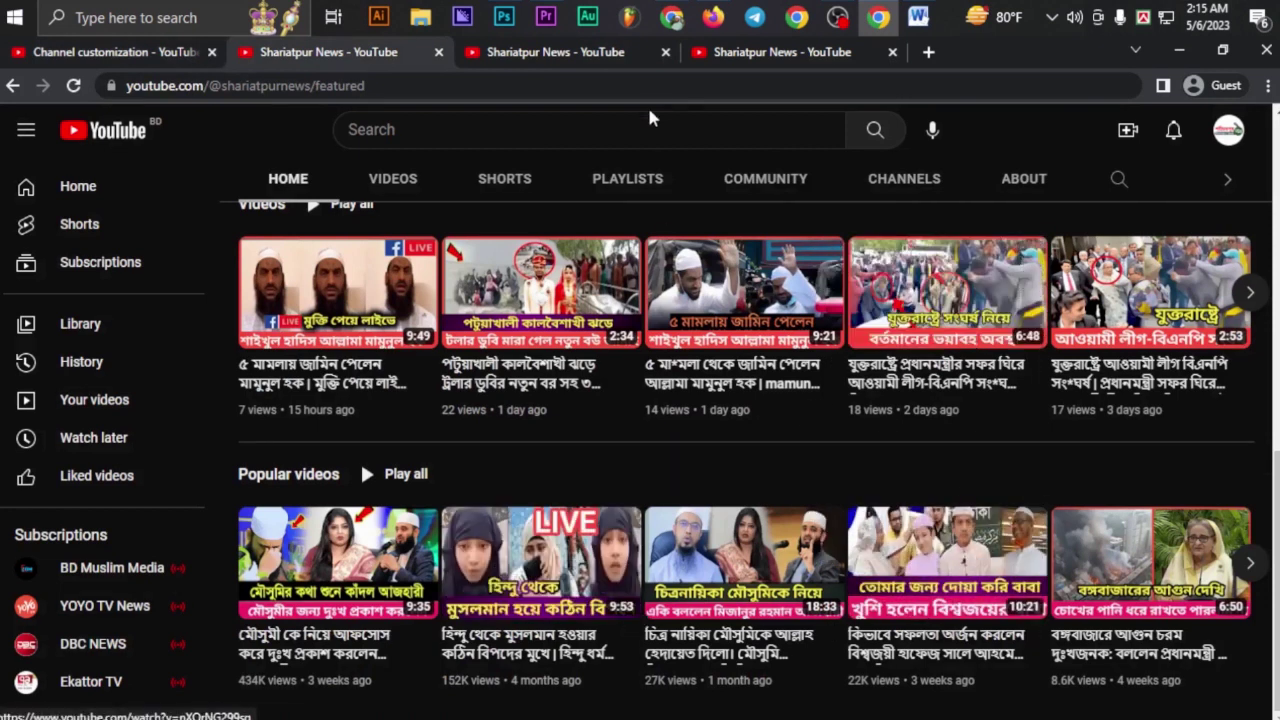
click(590, 55)
click(771, 58)
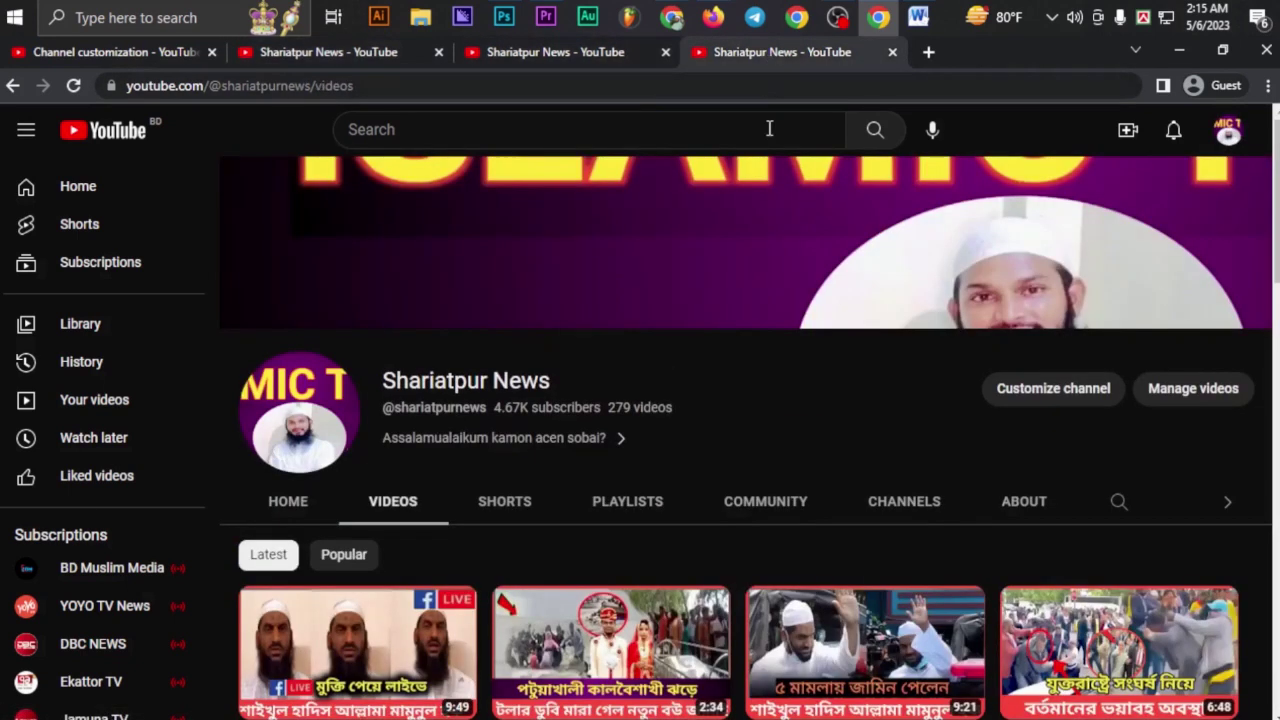
- Return to the video selection and choose "ইসলাম ধর্ম গ্রহন করলেন হিন্দু মেয়ে" as the featured video for returning subscribers
click(166, 52)
scroll(668, 405, down, 6)
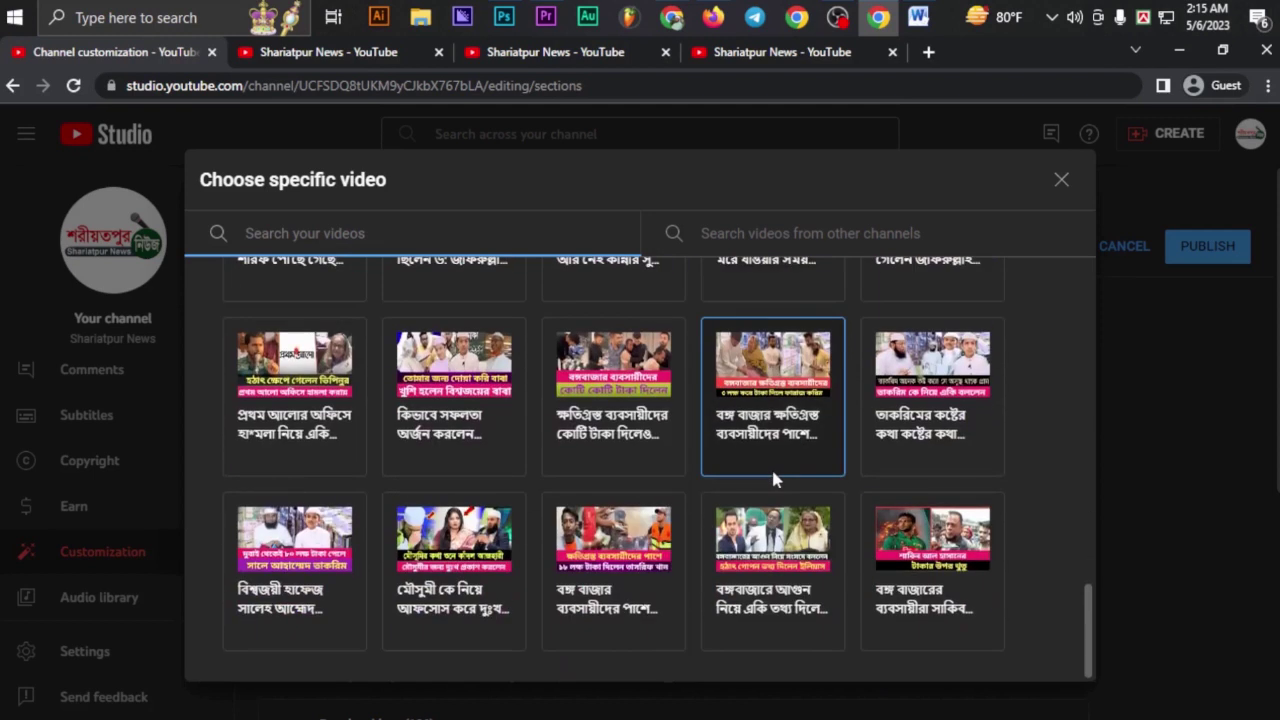
scroll(980, 575, up, 1)
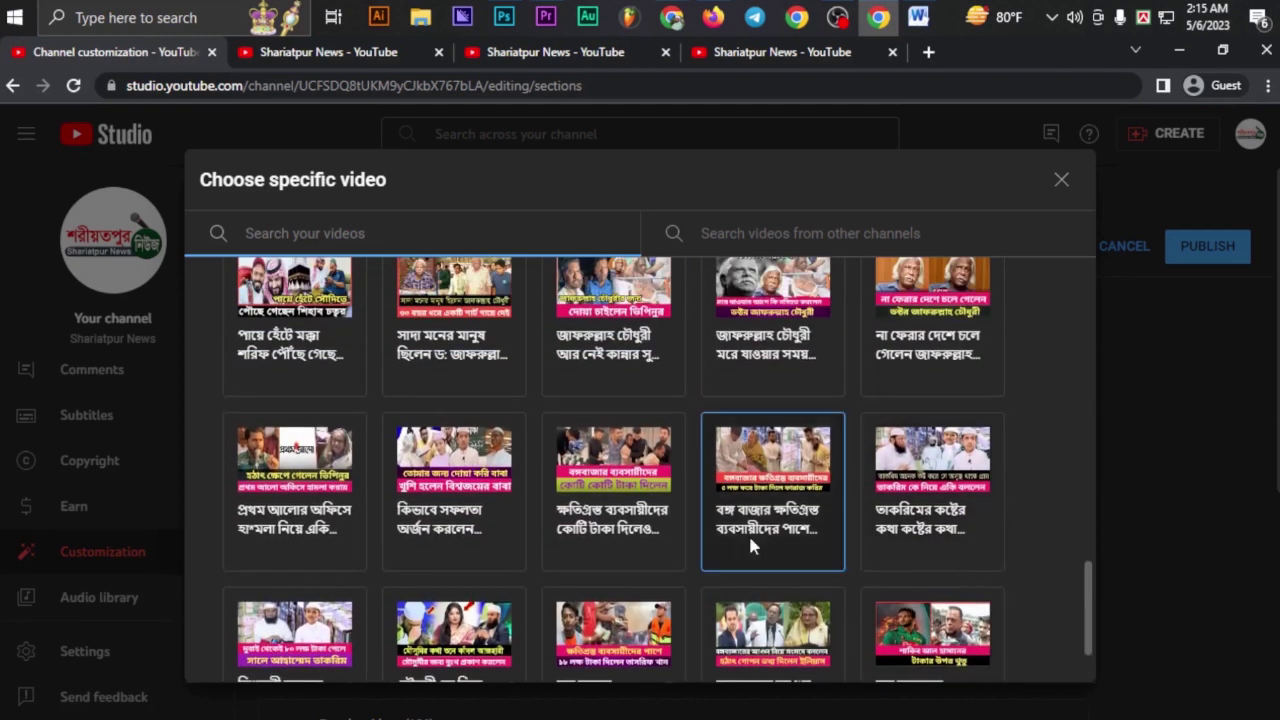
scroll(748, 535, up, 2)
scroll(748, 543, up, 1)
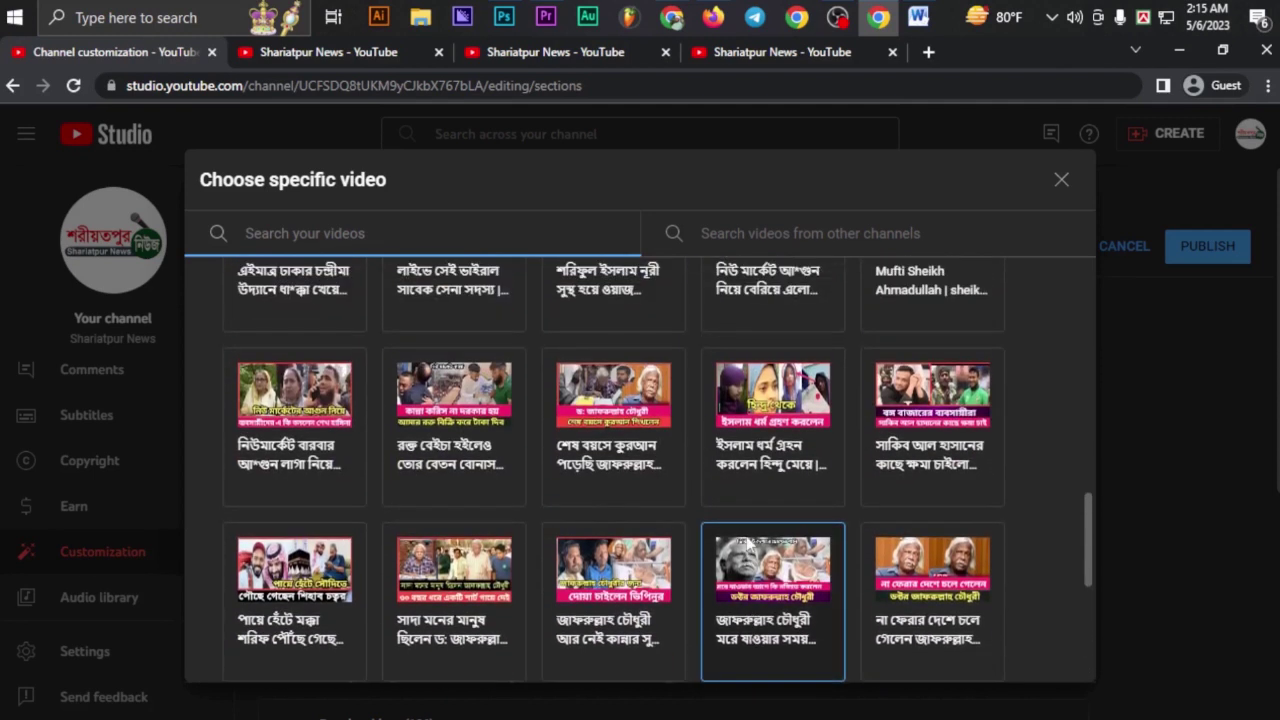
scroll(751, 543, up, 2)
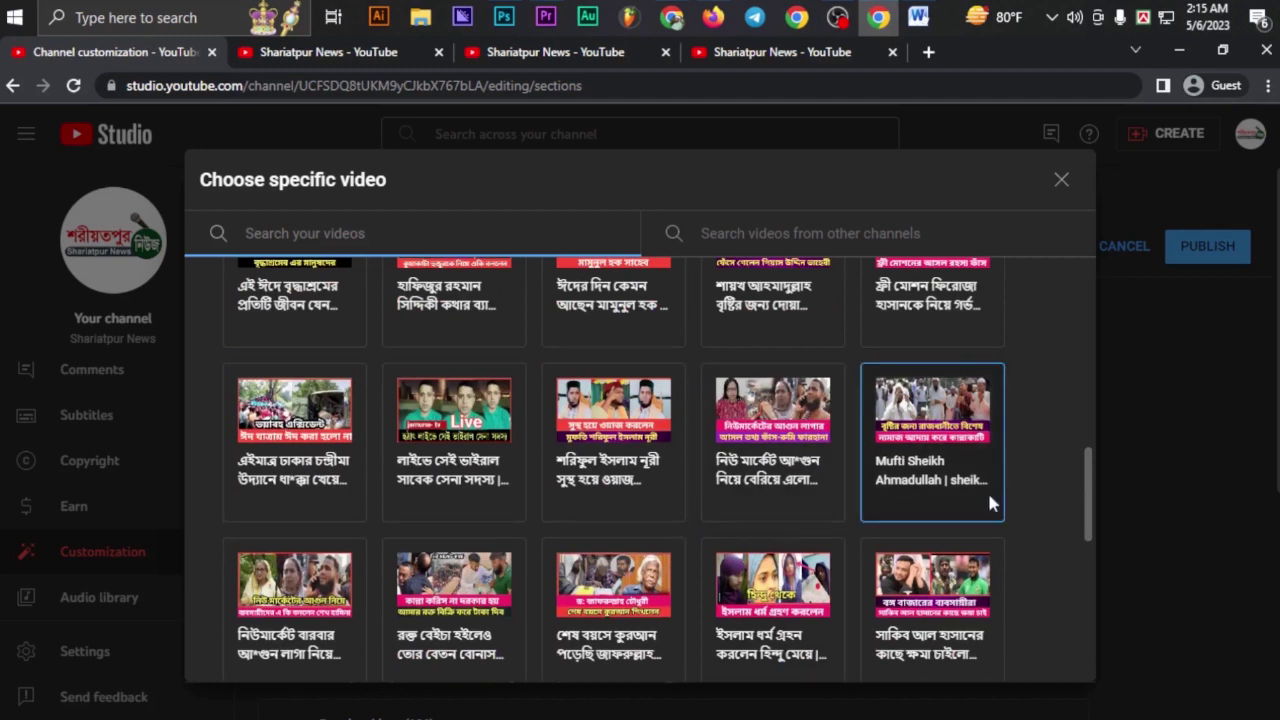
scroll(836, 509, up, 2)
scroll(834, 506, up, 3)
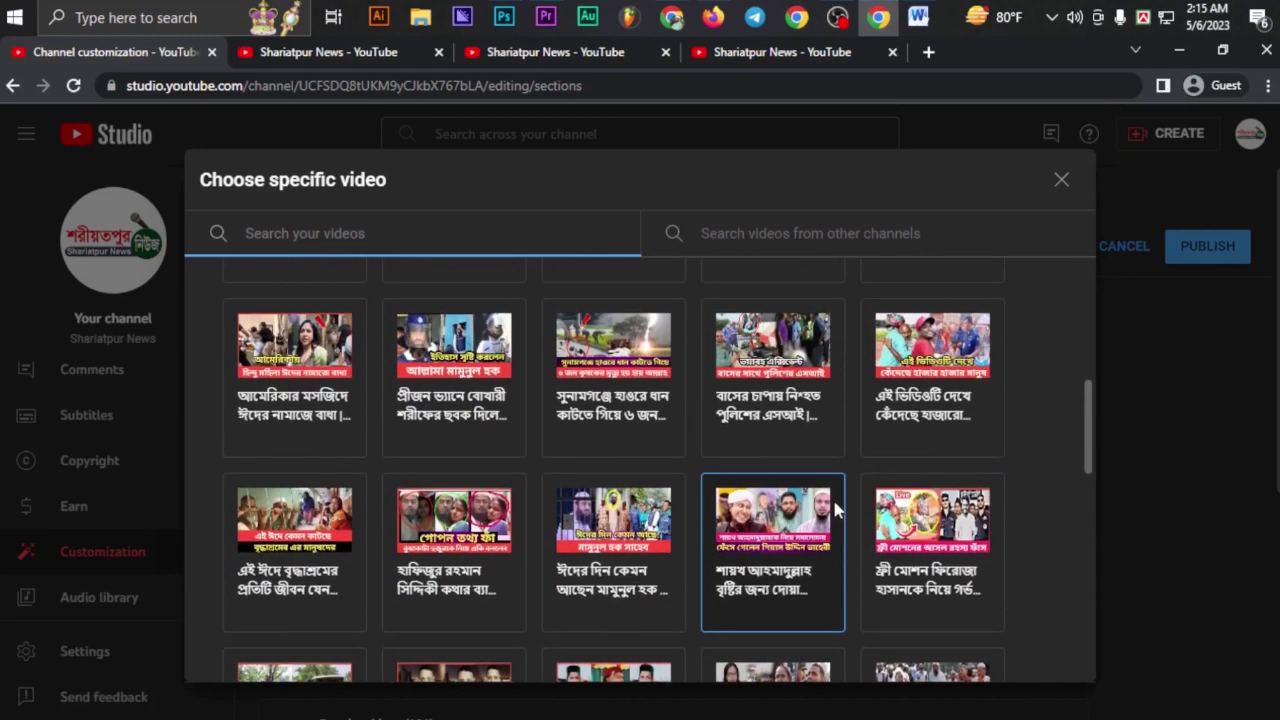
scroll(836, 510, up, 2)
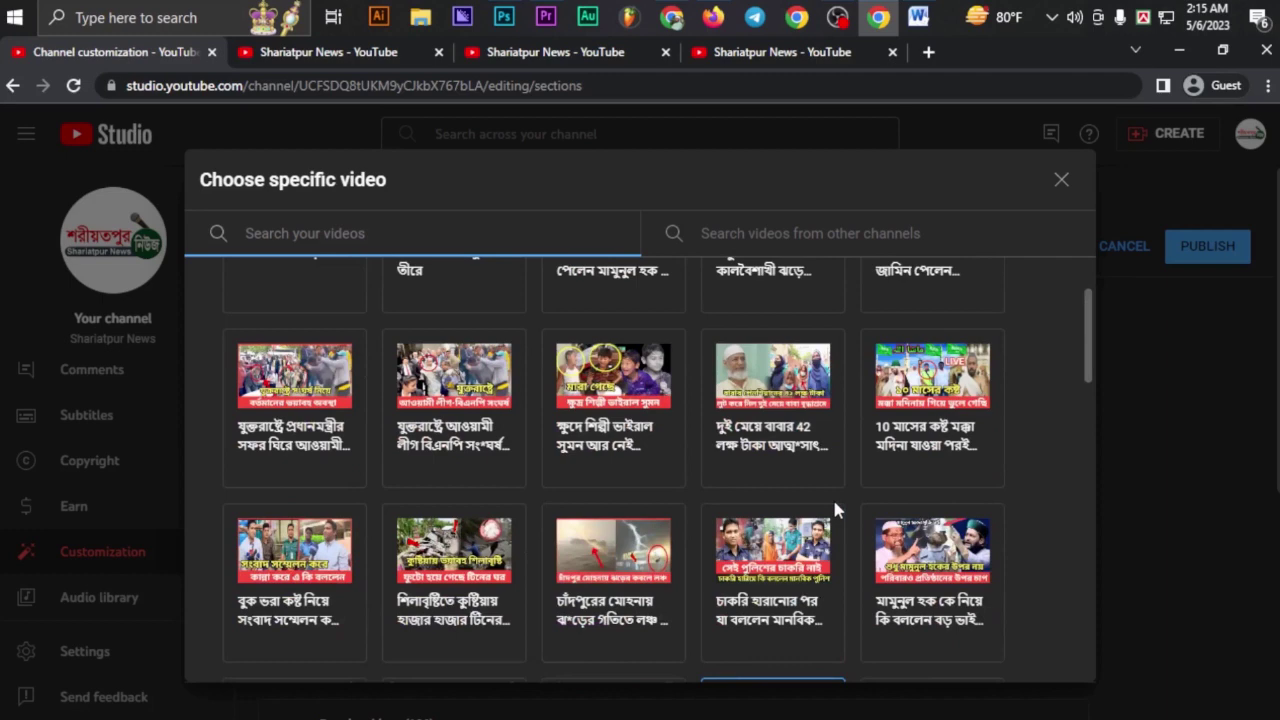
scroll(836, 509, up, 1)
scroll(836, 509, down, 3)
scroll(835, 508, down, 7)
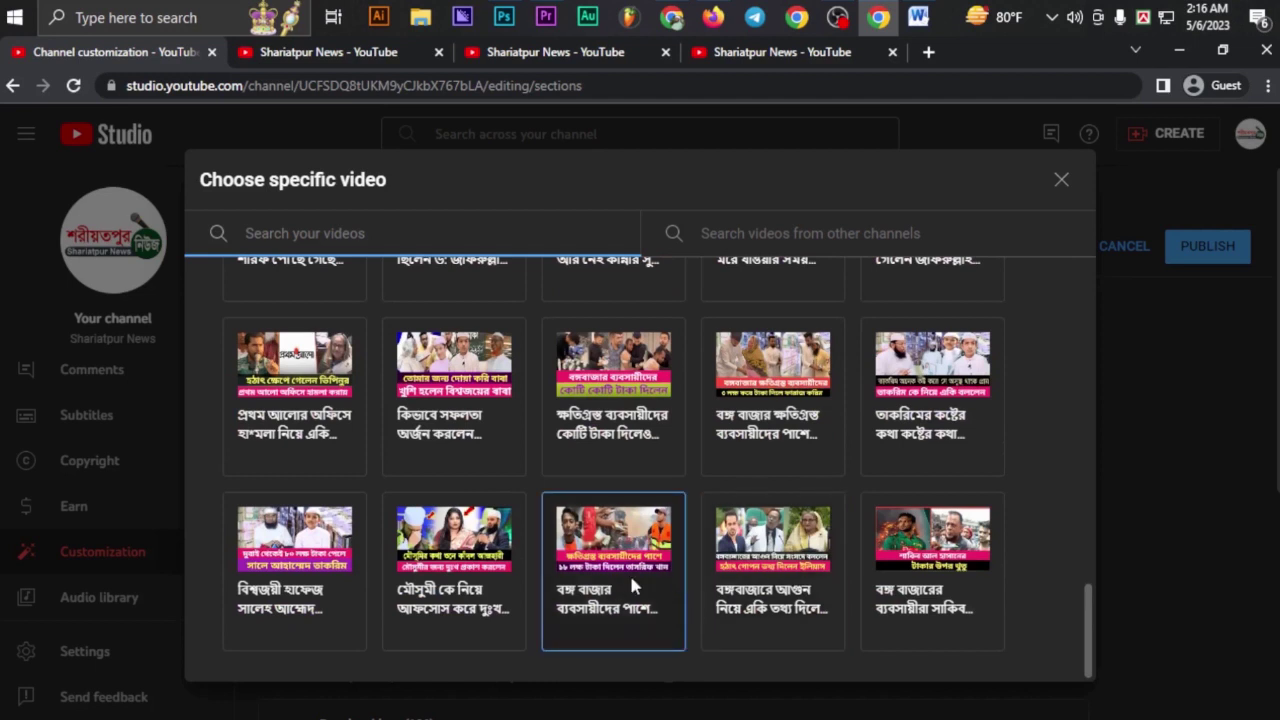
scroll(813, 562, up, 3)
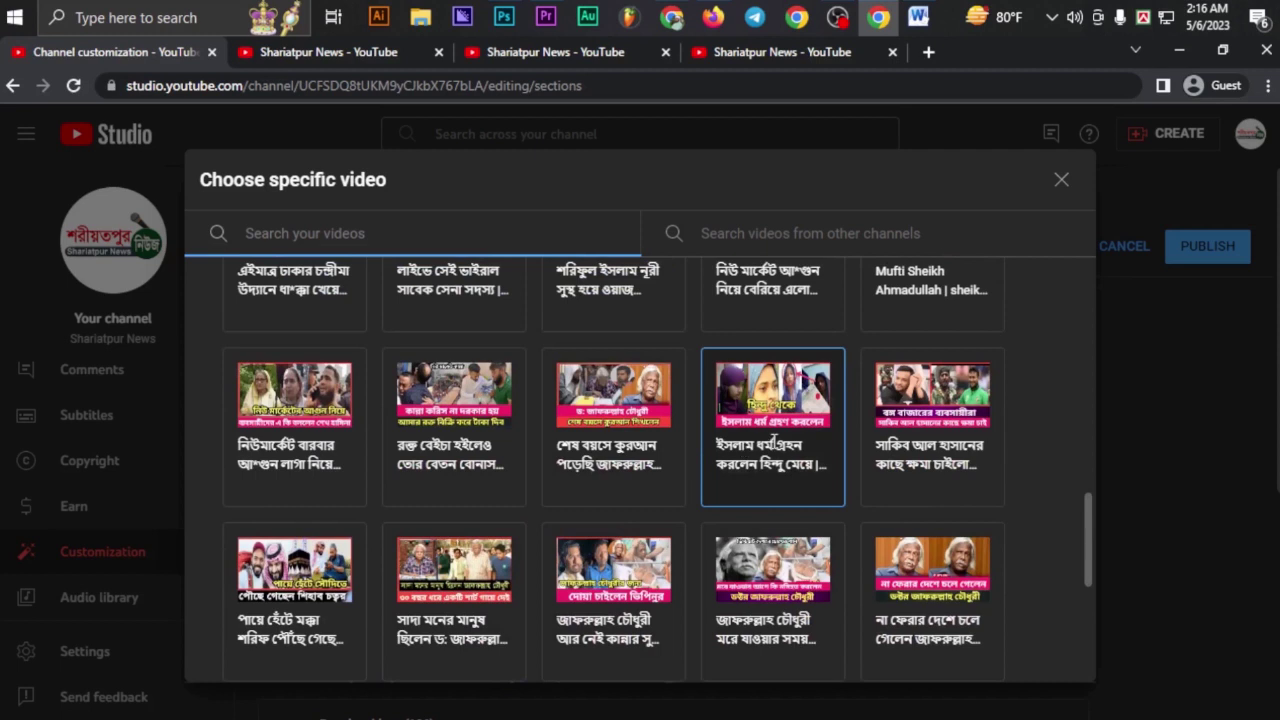
click(753, 477)
- Review the layout's video spotlight and featured sections, and publish the changes
scroll(694, 513, down, 2)
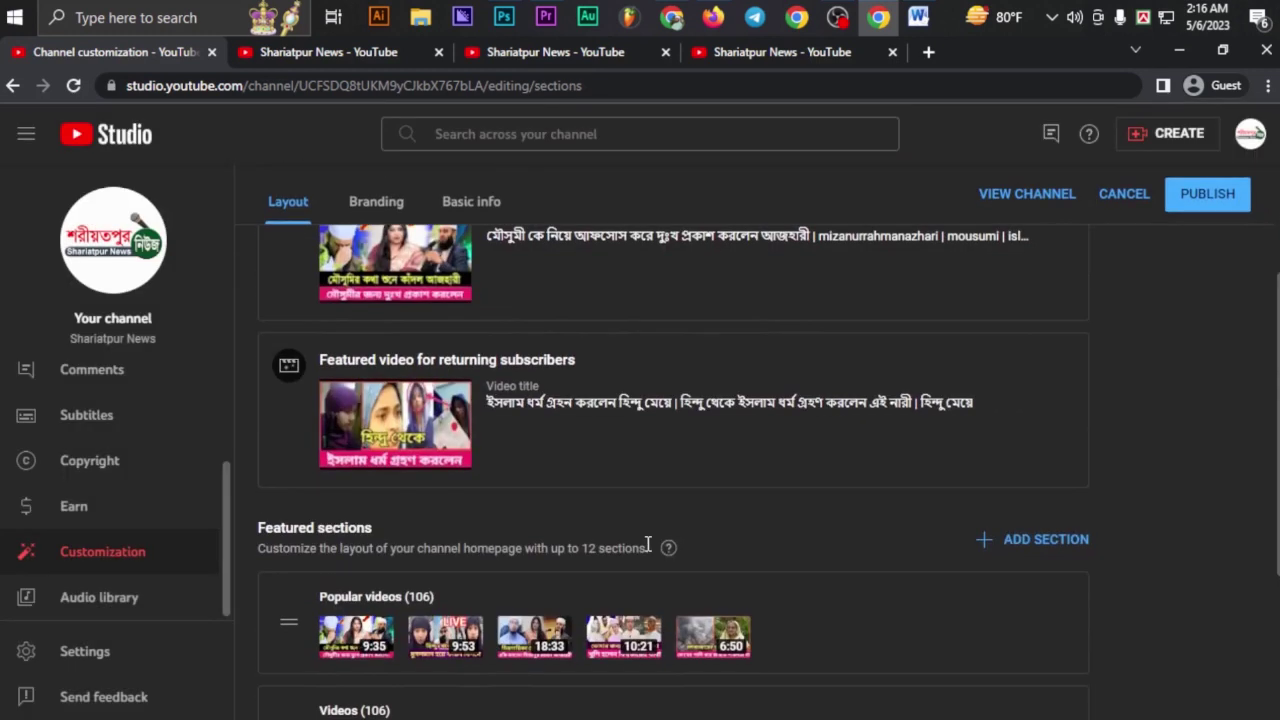
scroll(656, 520, down, 3)
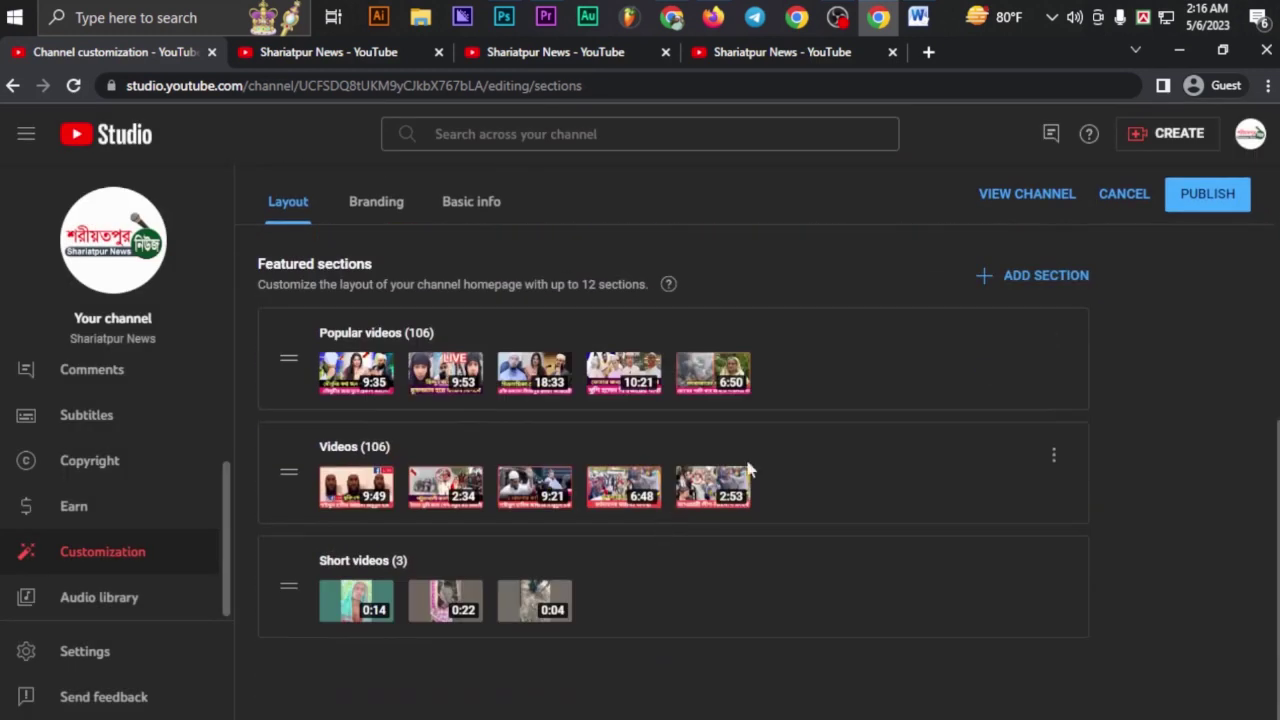
scroll(835, 435, up, 5)
click(1206, 248)
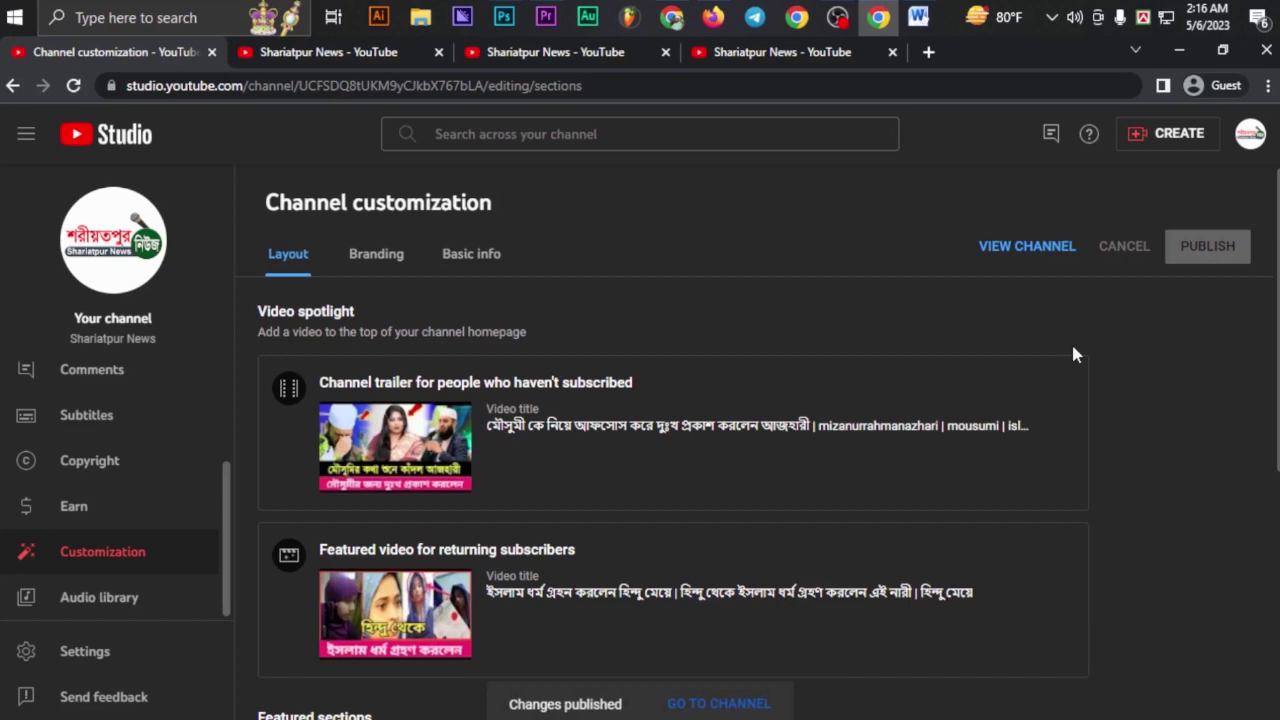
scroll(760, 576, down, 3)
scroll(760, 571, up, 3)
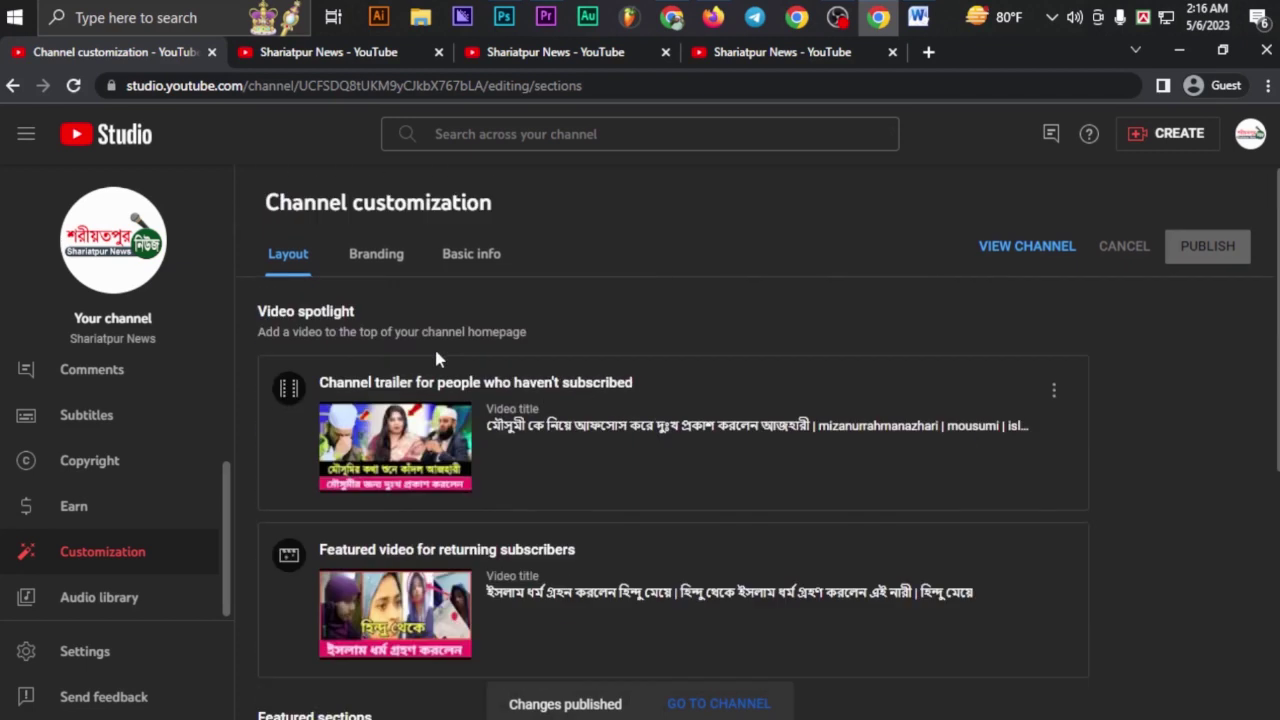
- Reload the public channel homepage to check the published trailer, featured video and section order
click(312, 55)
scroll(446, 326, up, 5)
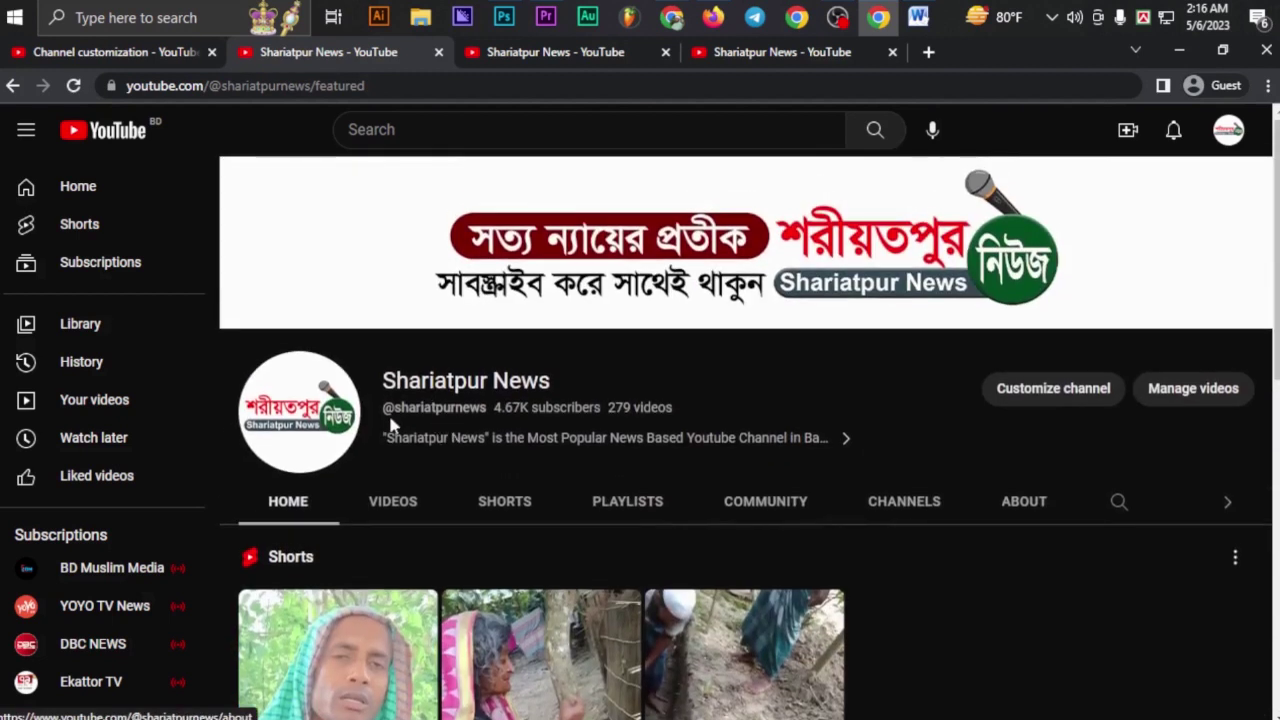
click(70, 86)
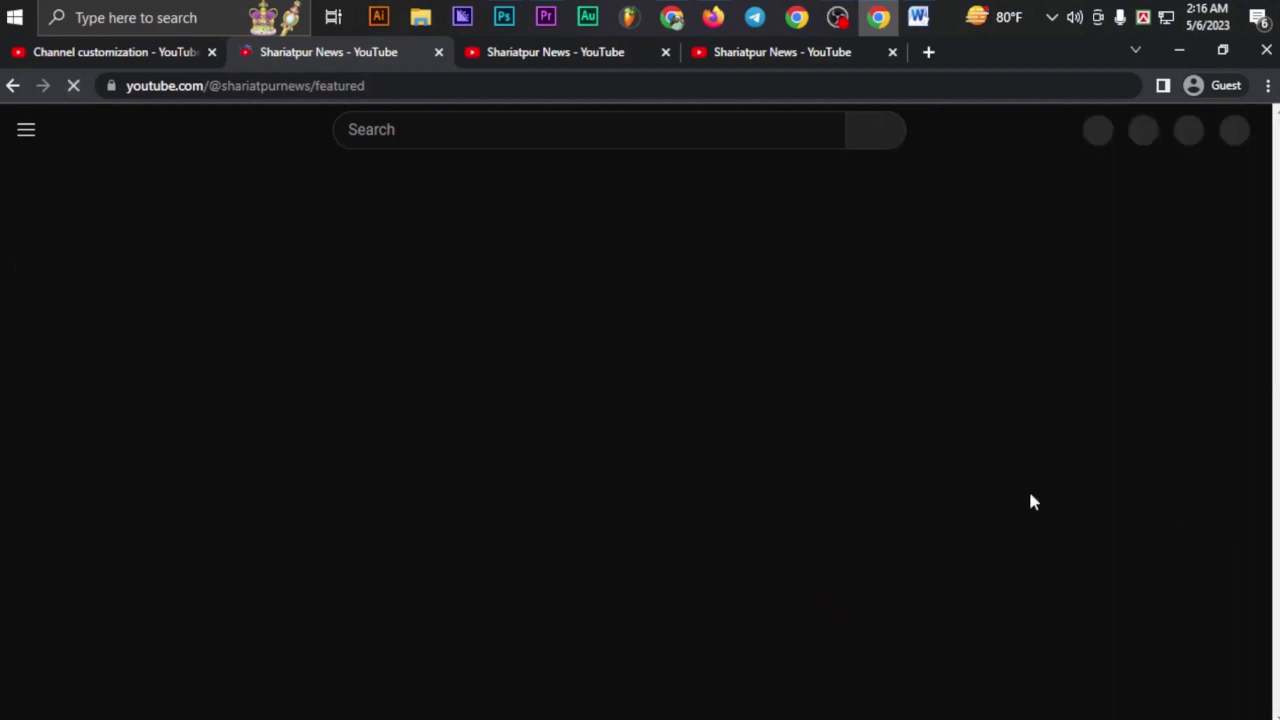